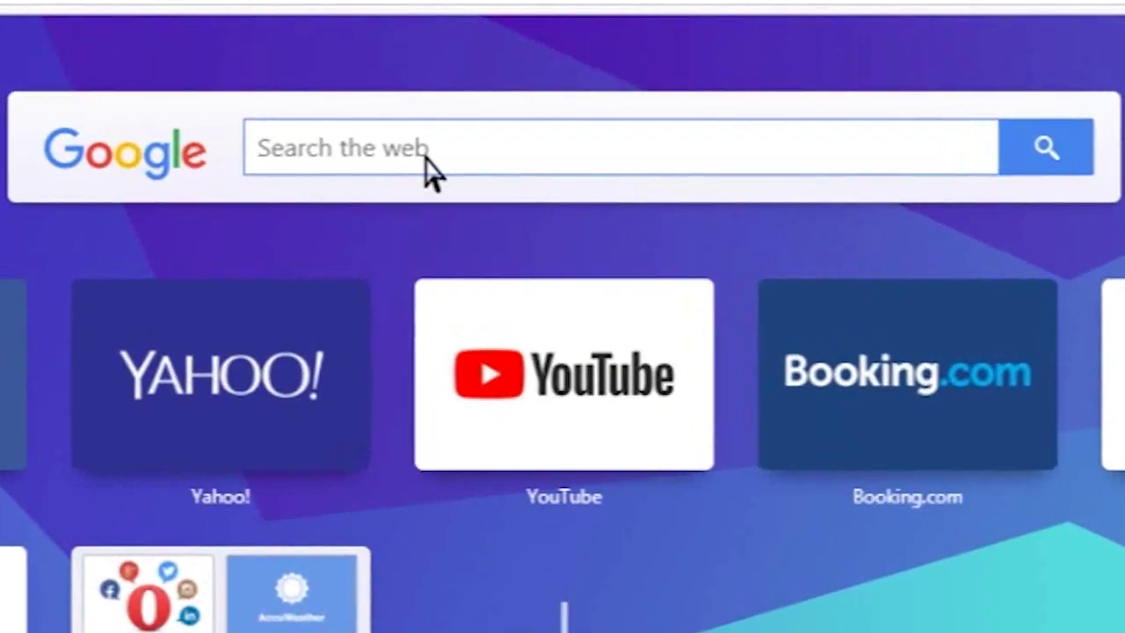
Search Google for ODK and open the opendatakit.org site from the results
click(431, 167)
text(ODK)
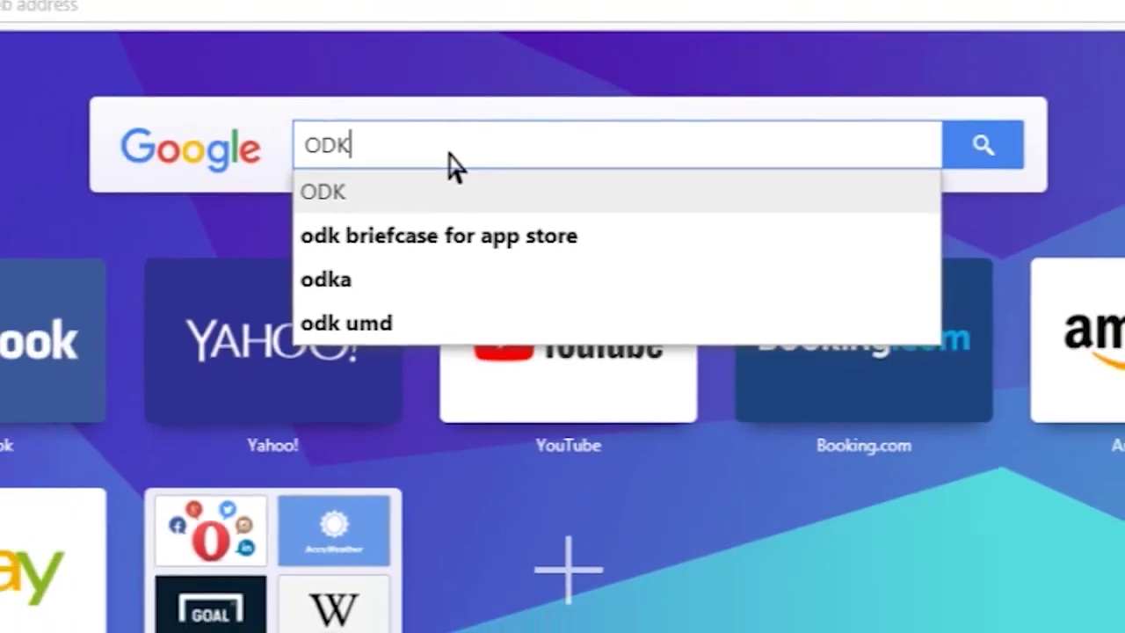
key(Return)
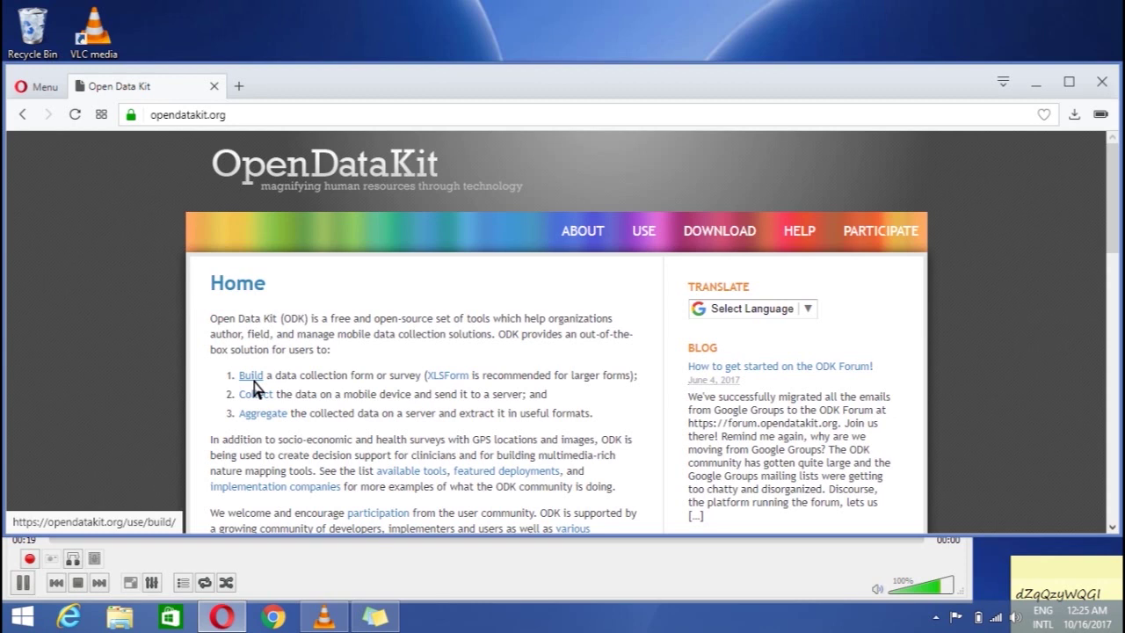
click(253, 382)
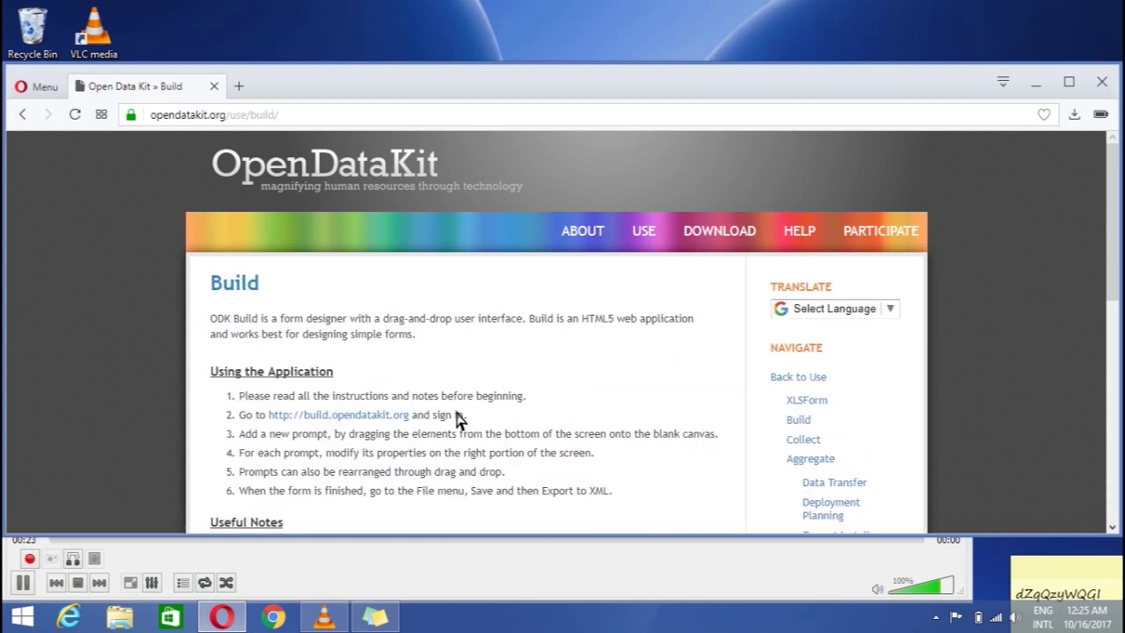
Follow the build.opendatakit.org link from the Build page to the ODK Build web app
drag(472, 427, 241, 427)
click(576, 403)
click(366, 417)
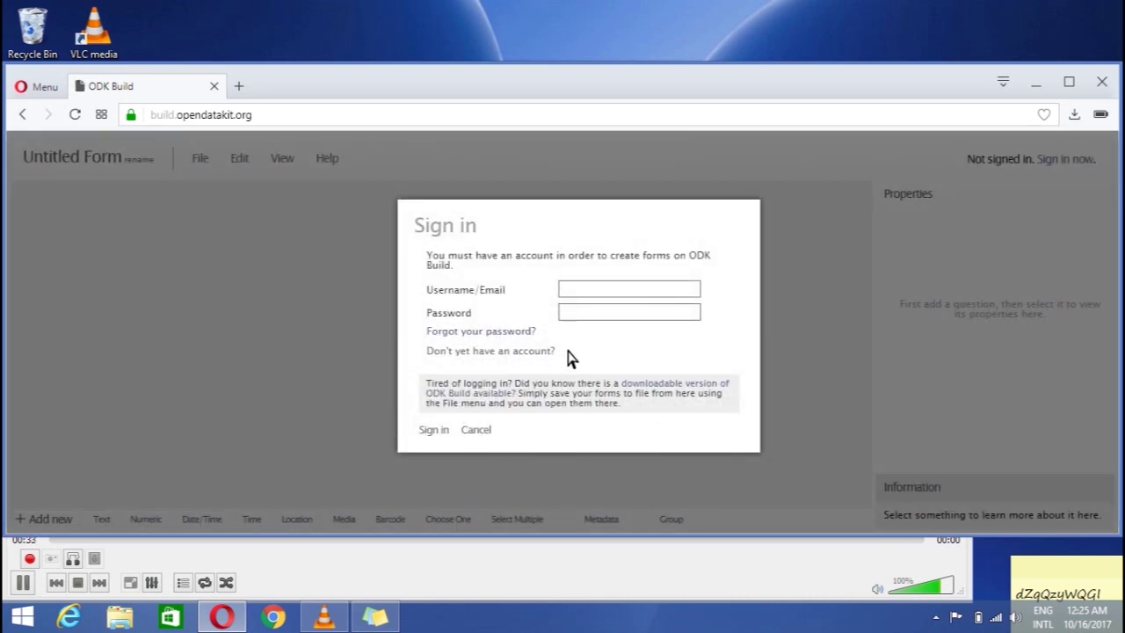
Enter the account username and password in the Sign in dialog and sign in
drag(567, 357, 394, 372)
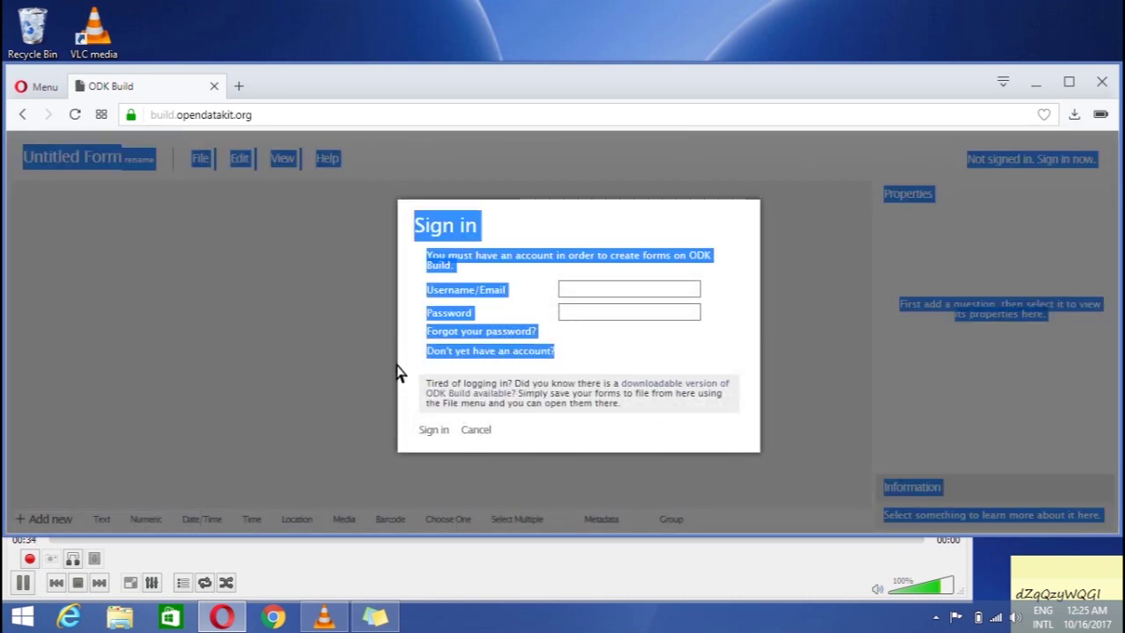
click(591, 362)
drag(592, 363, 428, 365)
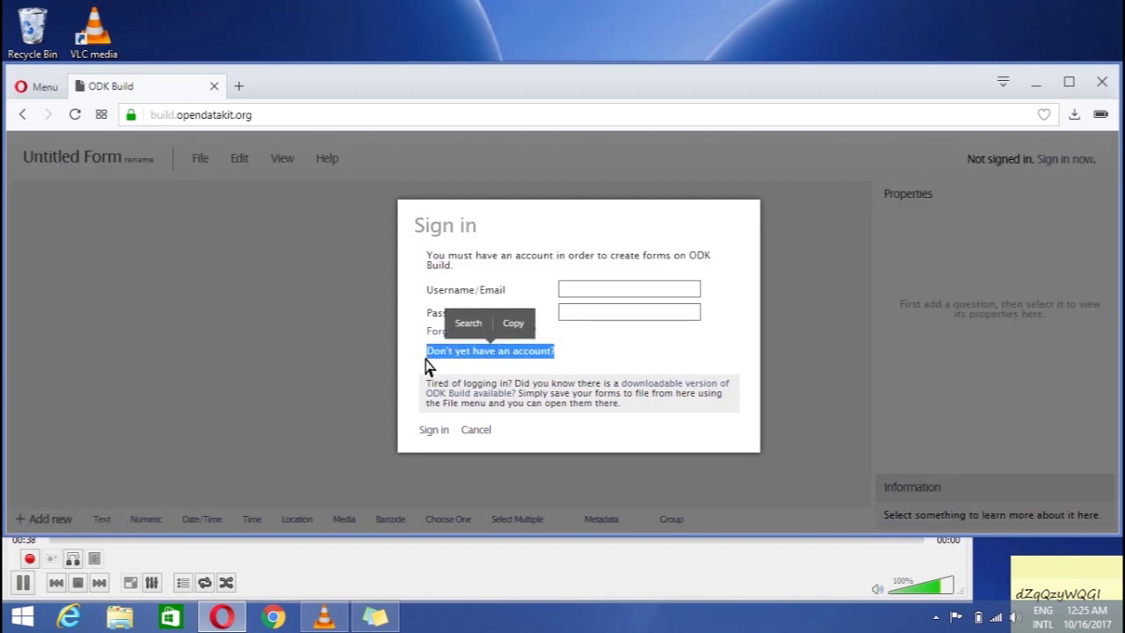
click(623, 357)
click(597, 294)
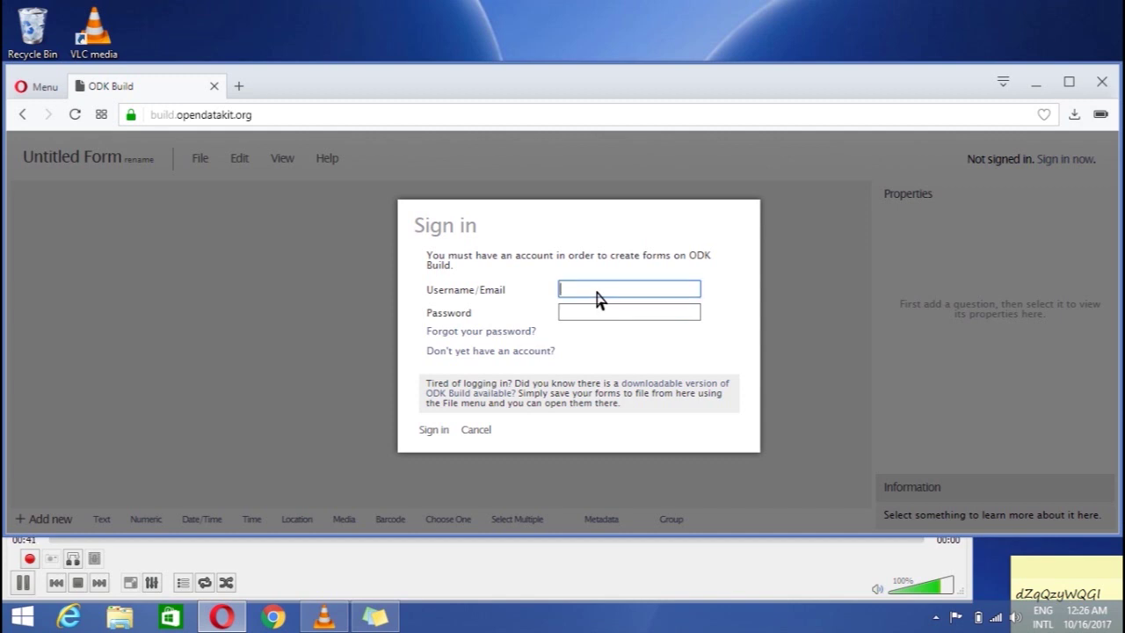
text(Najaf)
key(Tab)
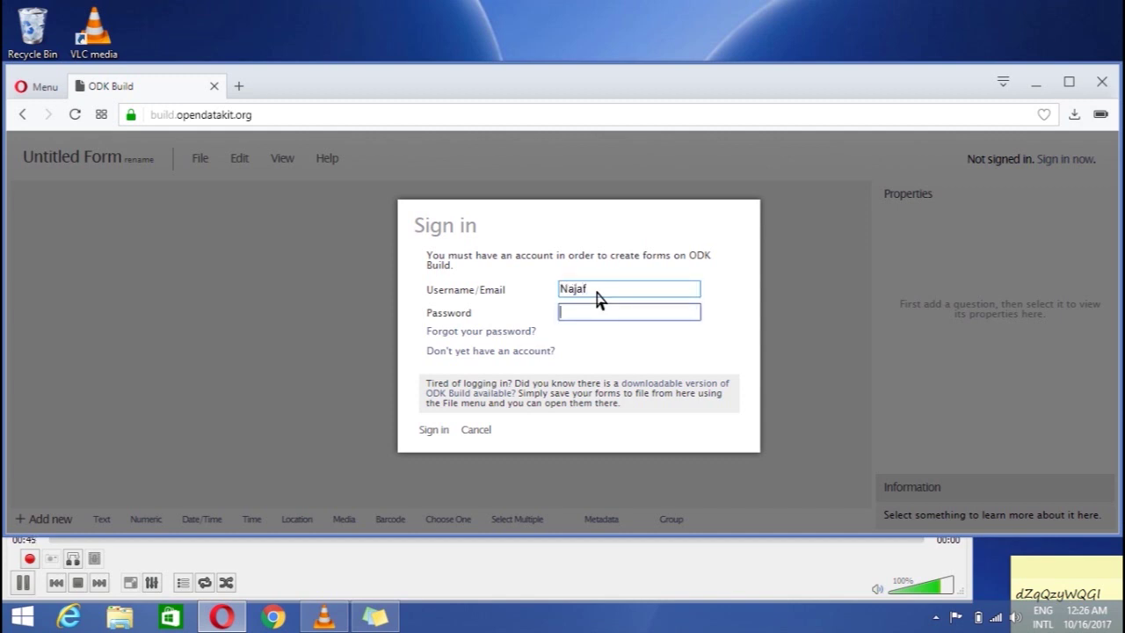
text(**********)
click(433, 431)
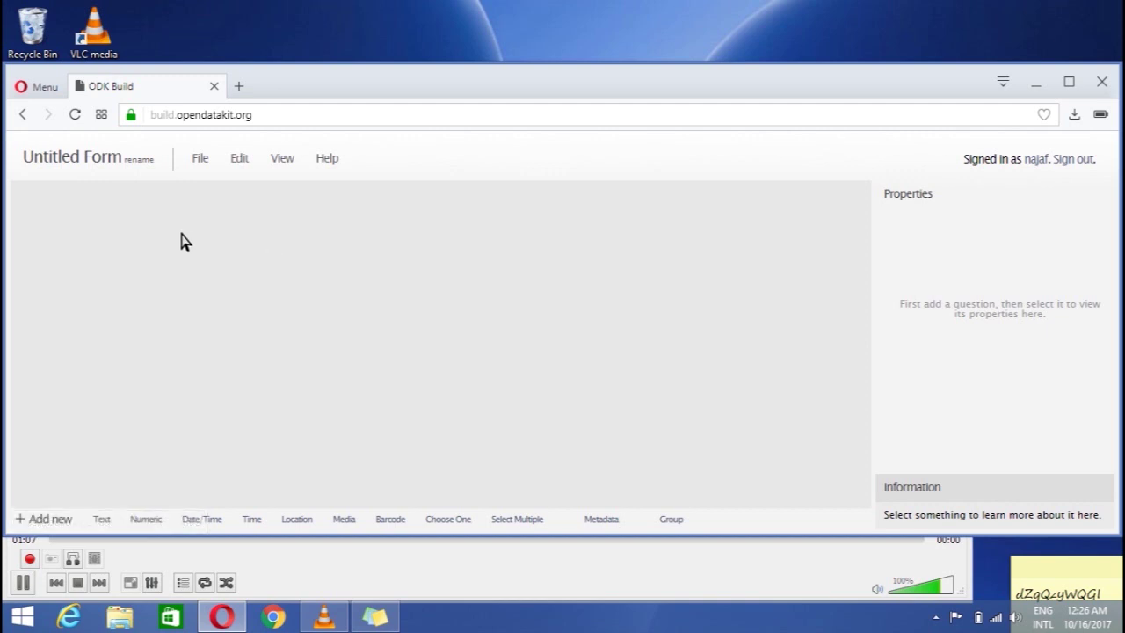
Replace the 'Untitled Form' title with 'Sample 01'
click(138, 161)
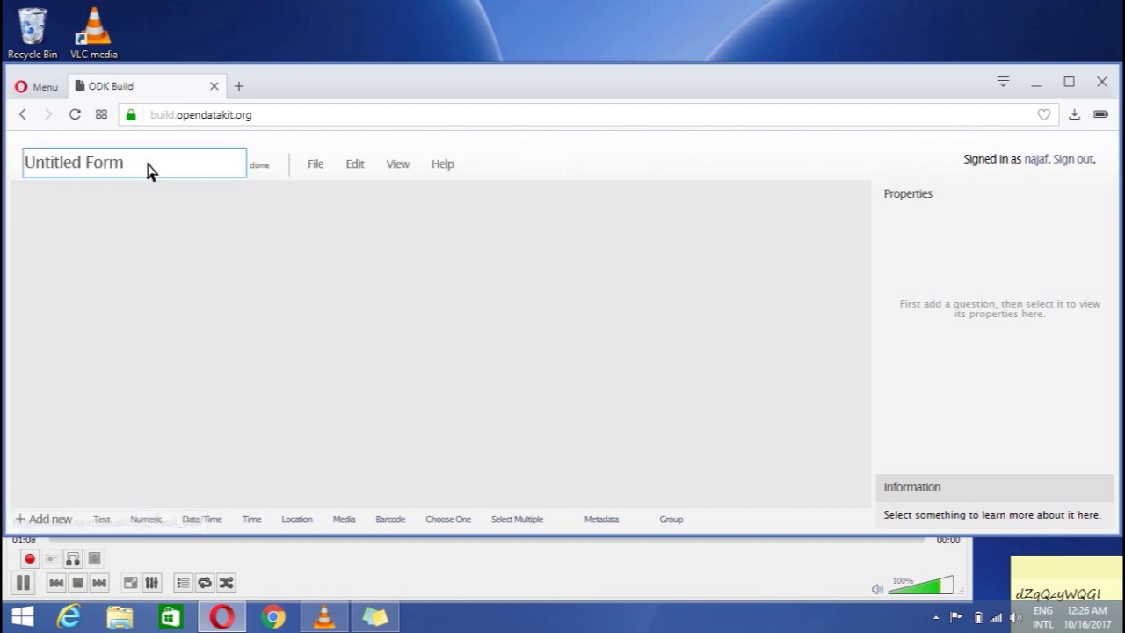
key(BackSpace)
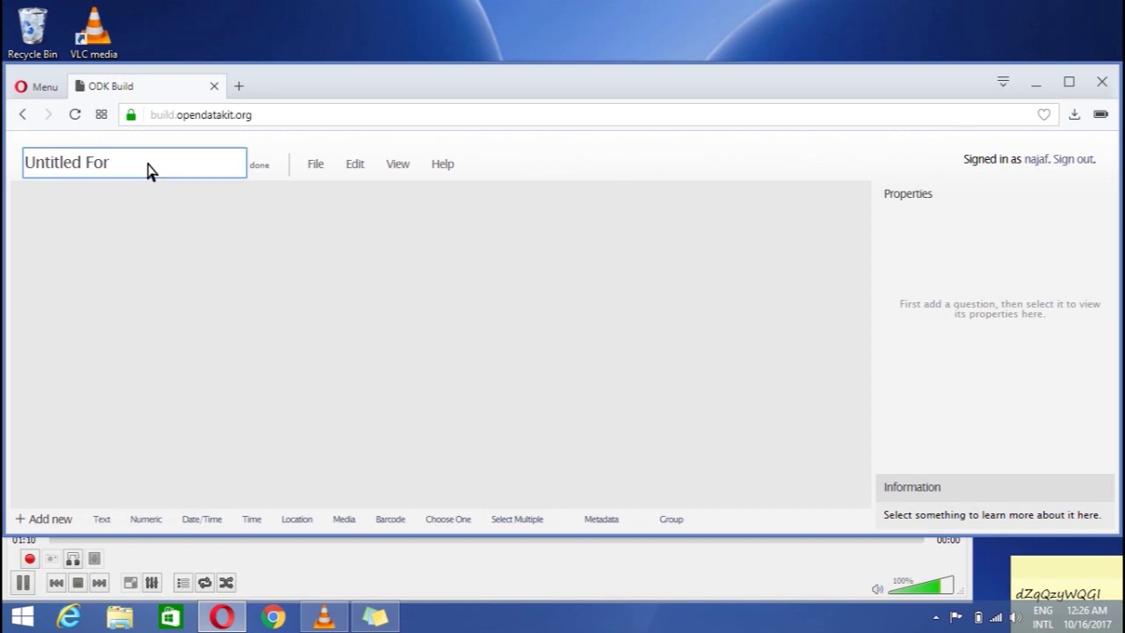
key(BackSpace)
key(BackSpace)
key(BackSpace)
key(BackSpace)
key(BackSpace)
key(BackSpace)
key(BackSpace)
key(BackSpace)
key(BackSpace)
key(BackSpace)
key(BackSpace)
key(BackSpace)
text(S)
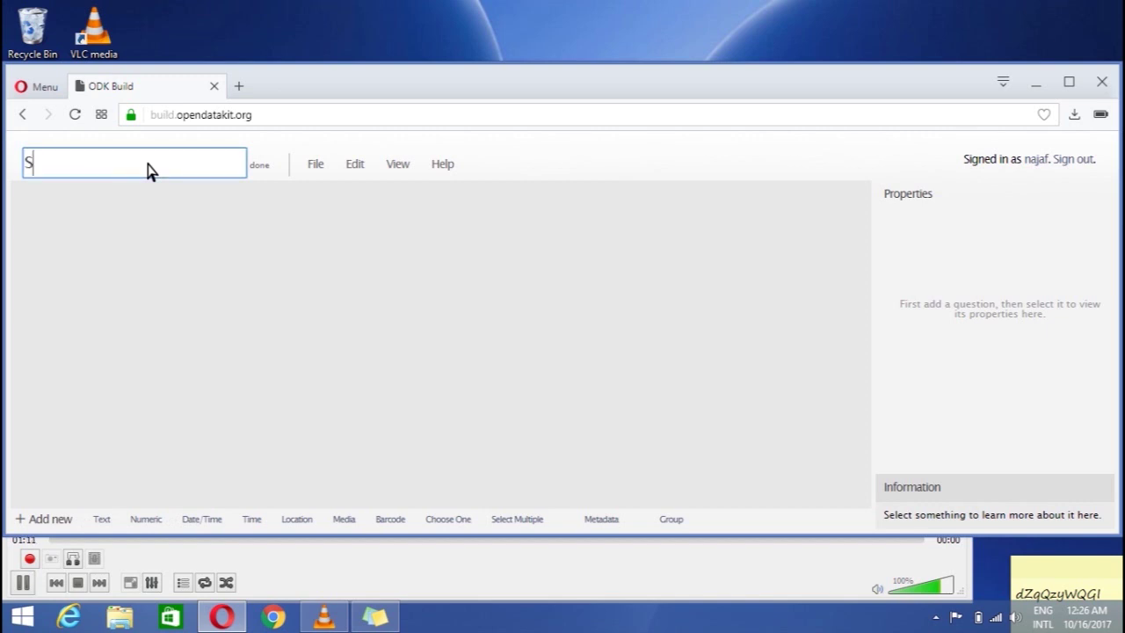
text(ample 01)
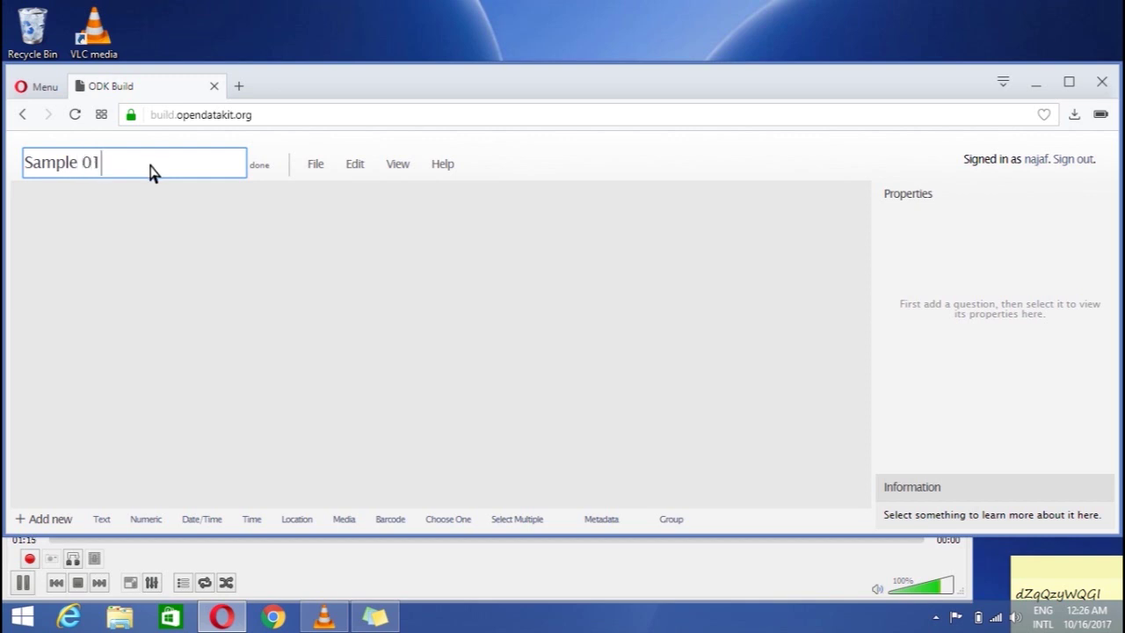
click(260, 166)
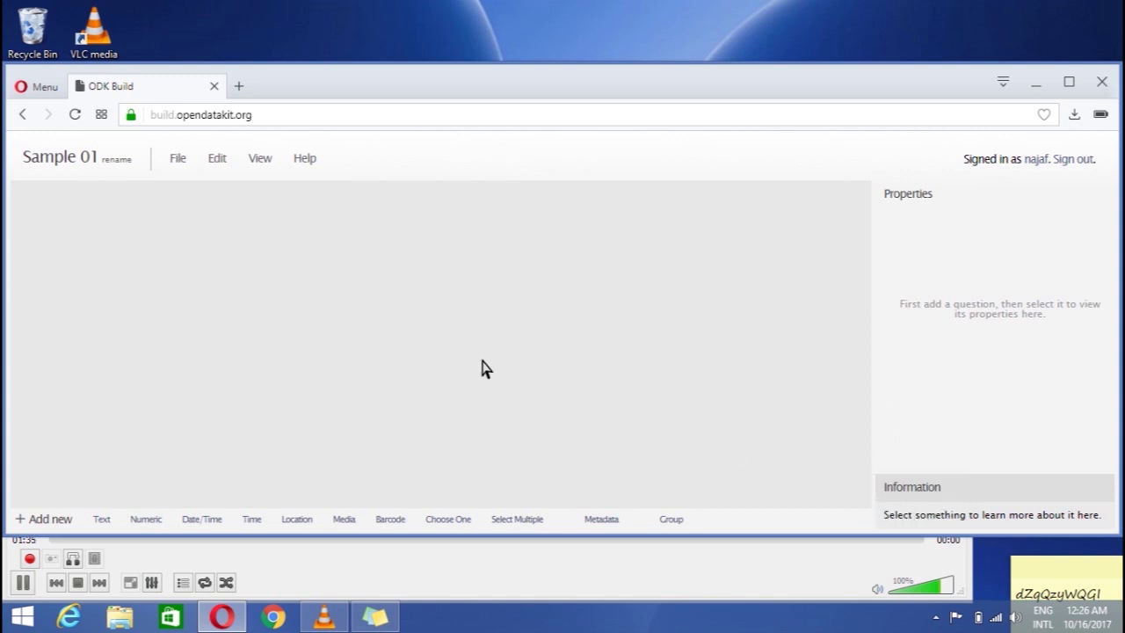
Add a required text question with data name Full_Name and label 'Full name of respondent'
click(110, 519)
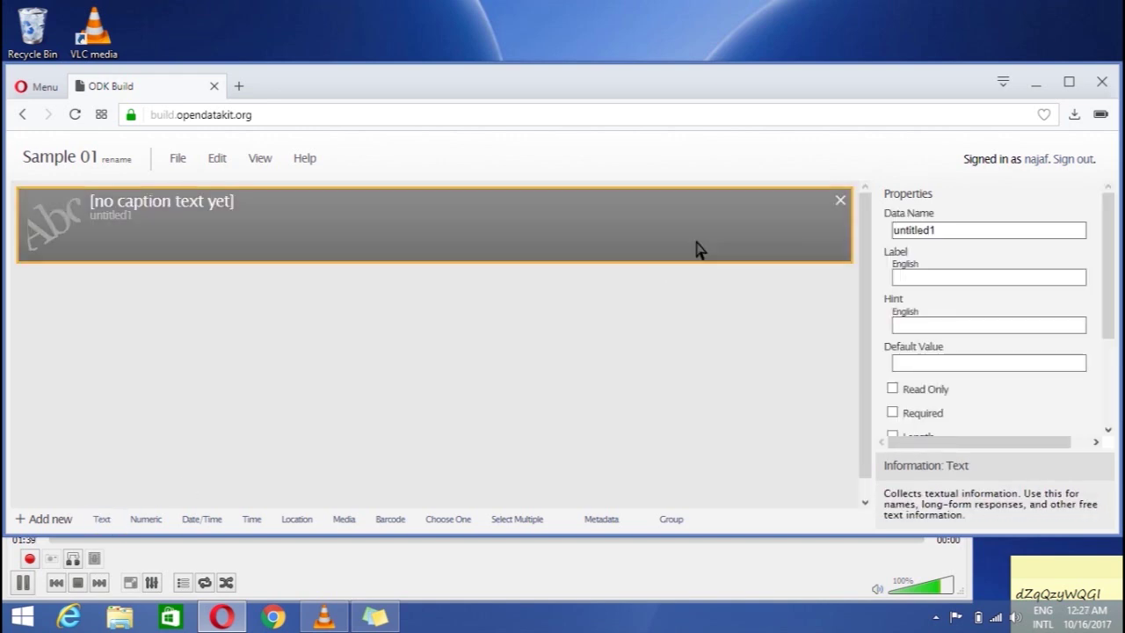
click(903, 232)
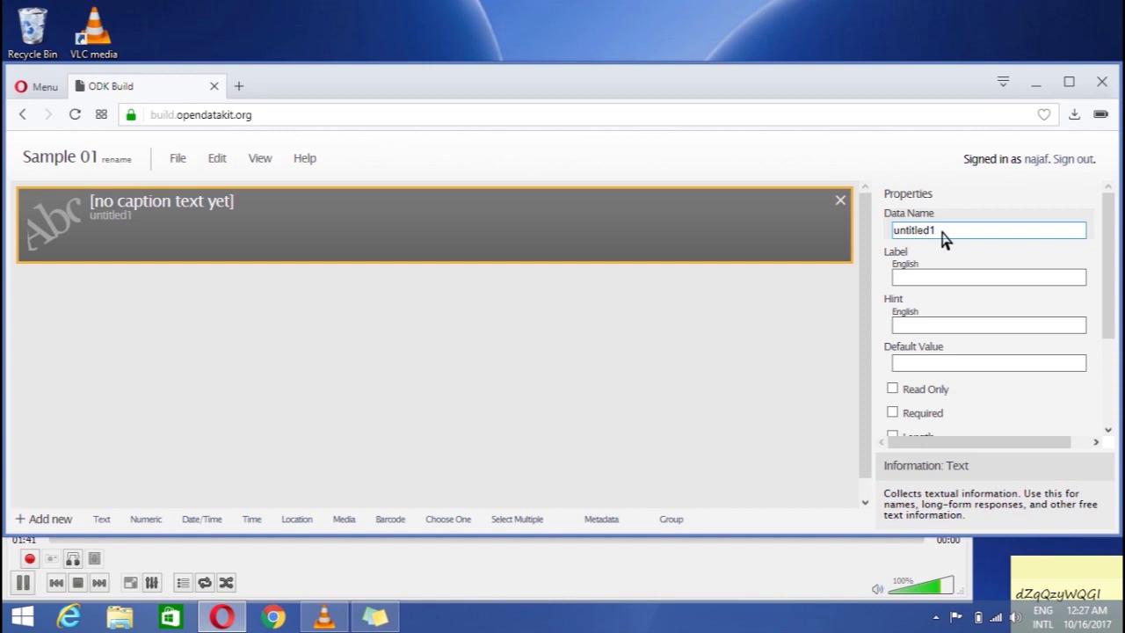
click(944, 233)
key(BackSpace)
key(BackSpace)
key(BackSpace)
key(BackSpace)
key(BackSpace)
key(BackSpace)
key(BackSpace)
key(BackSpace)
key(BackSpace)
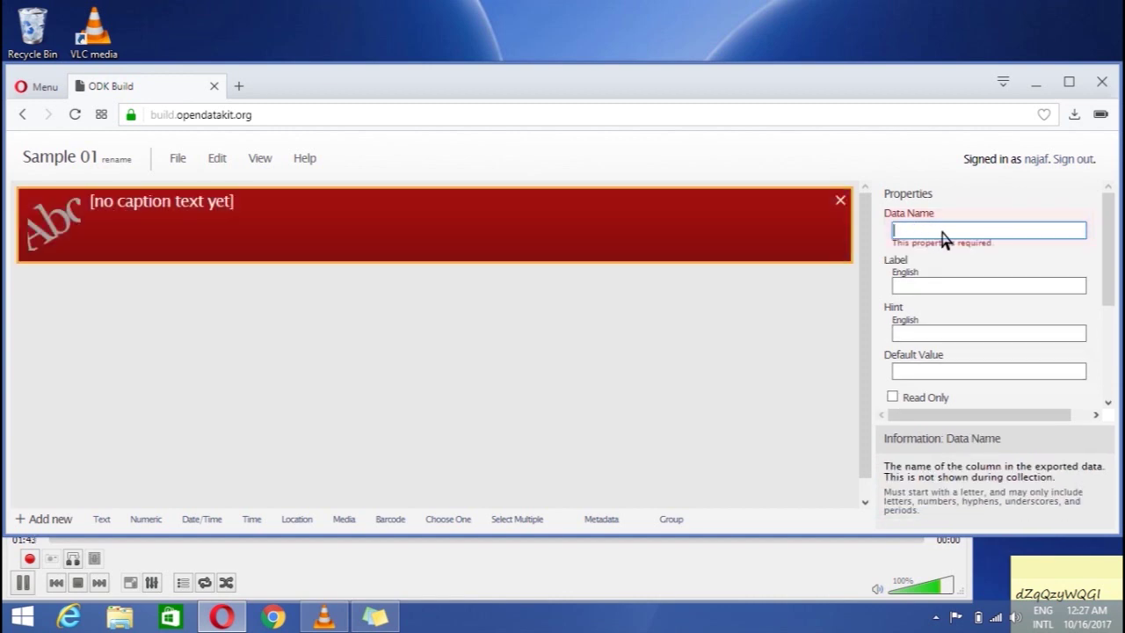
text(F)
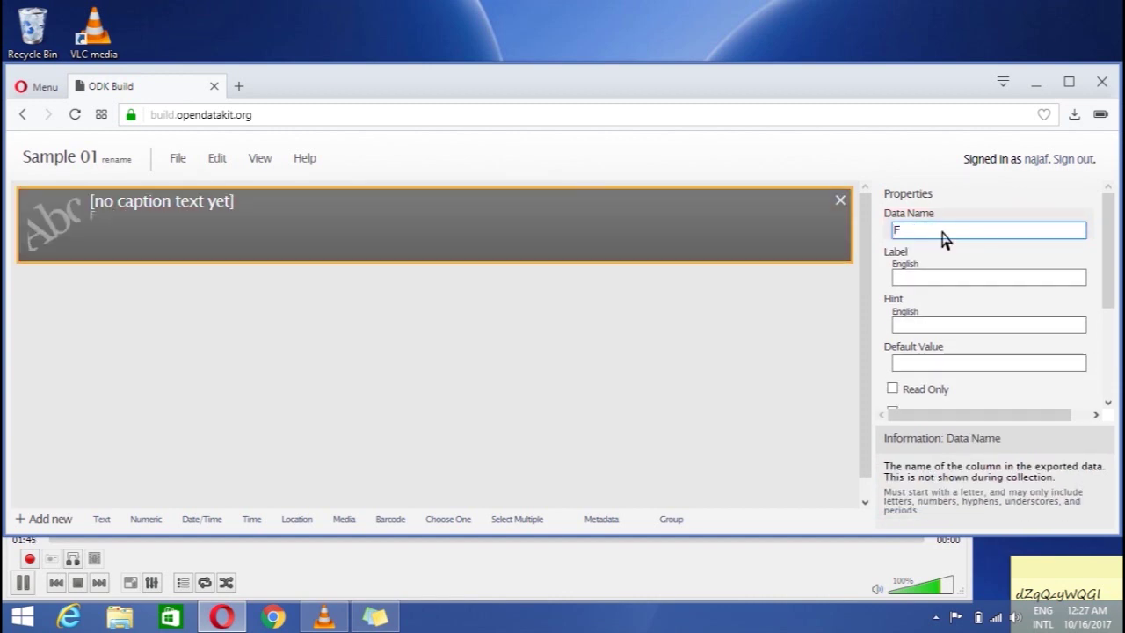
text(ull_Name)
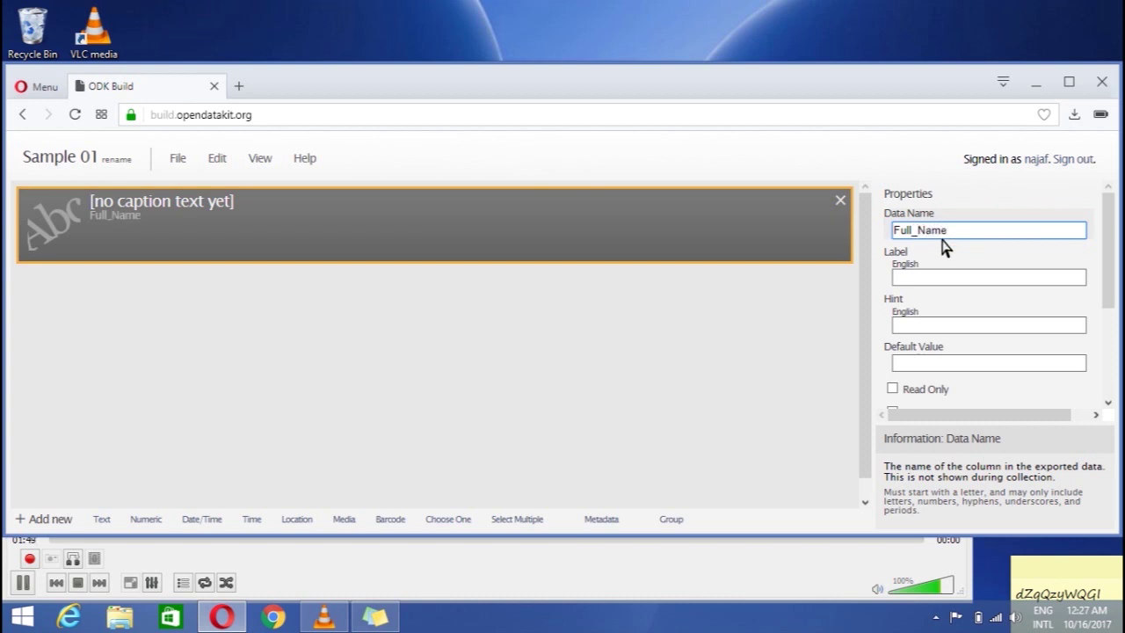
click(944, 280)
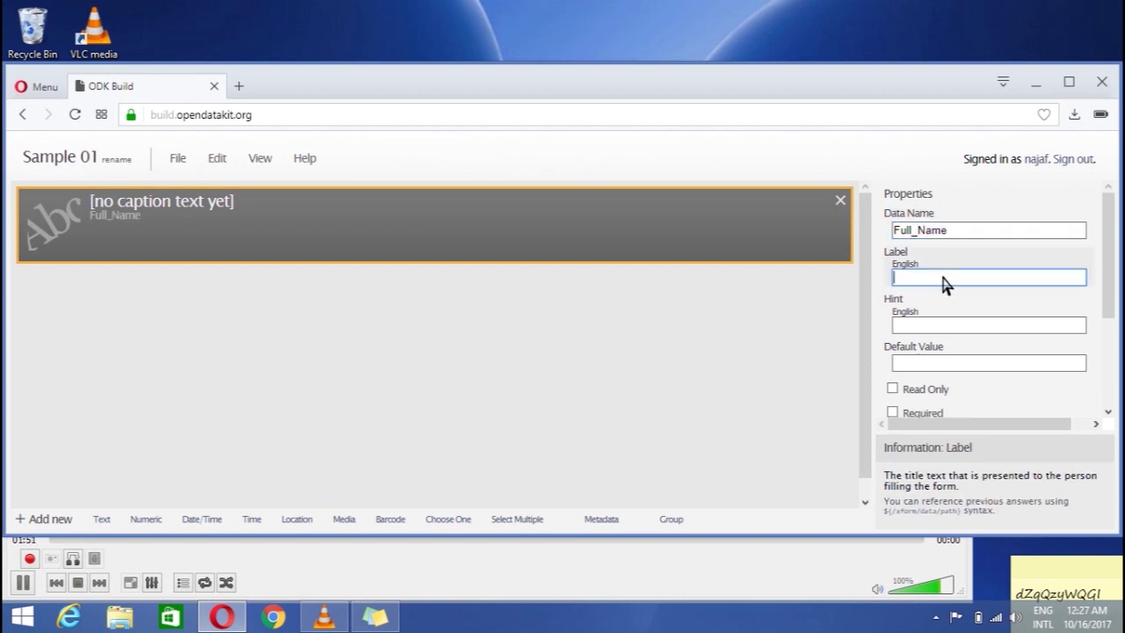
text(Ful)
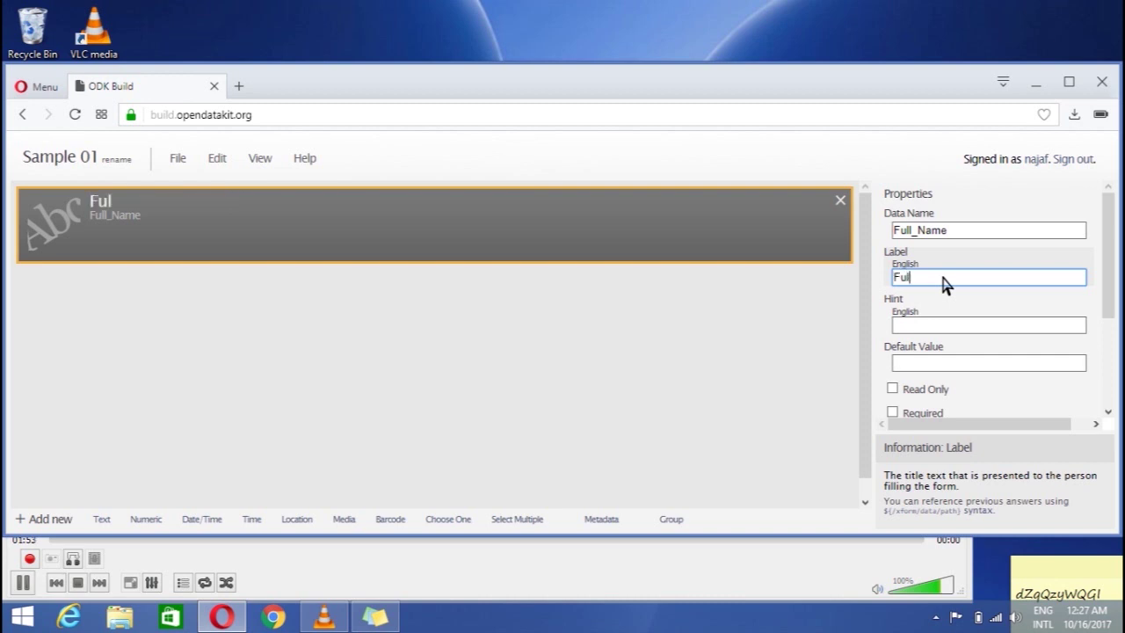
text(l name of respo)
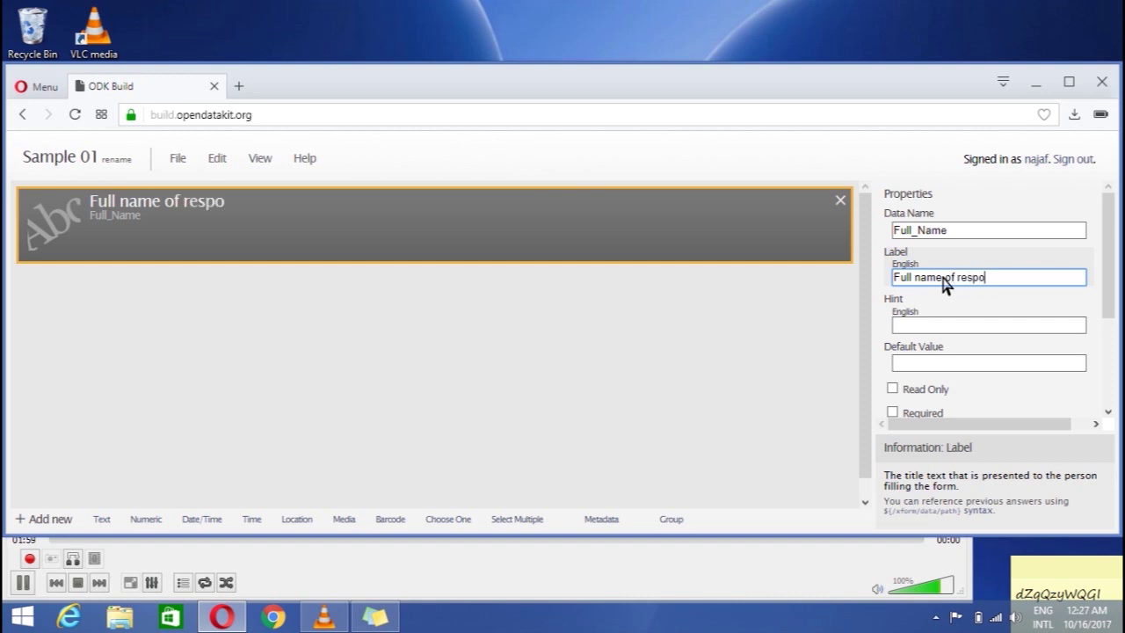
text(ndent)
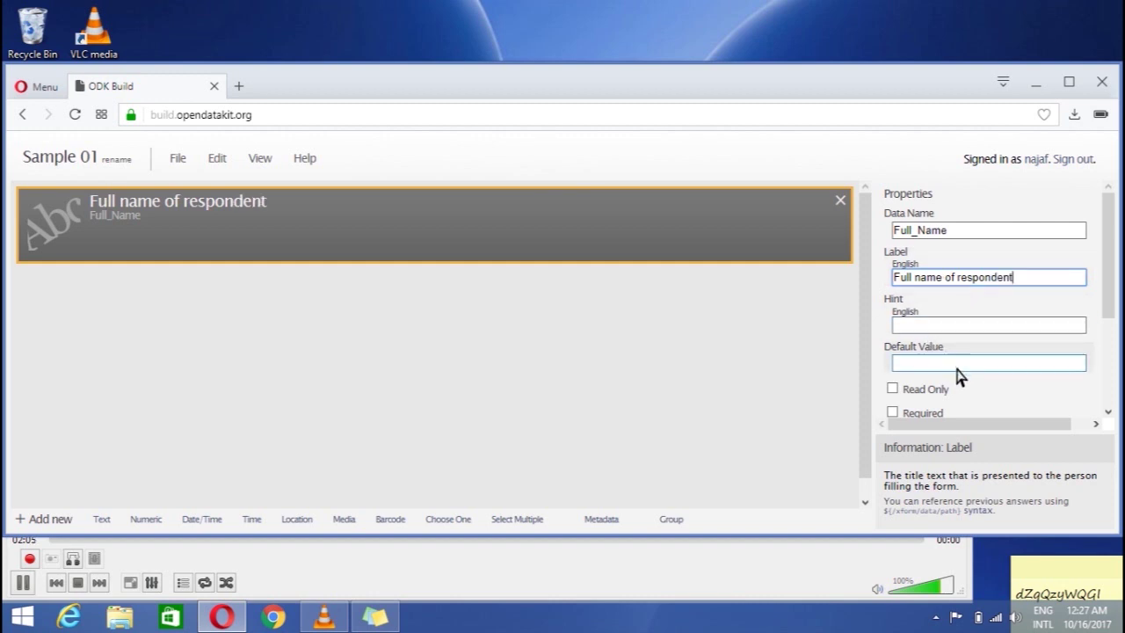
drag(1113, 278, 1118, 327)
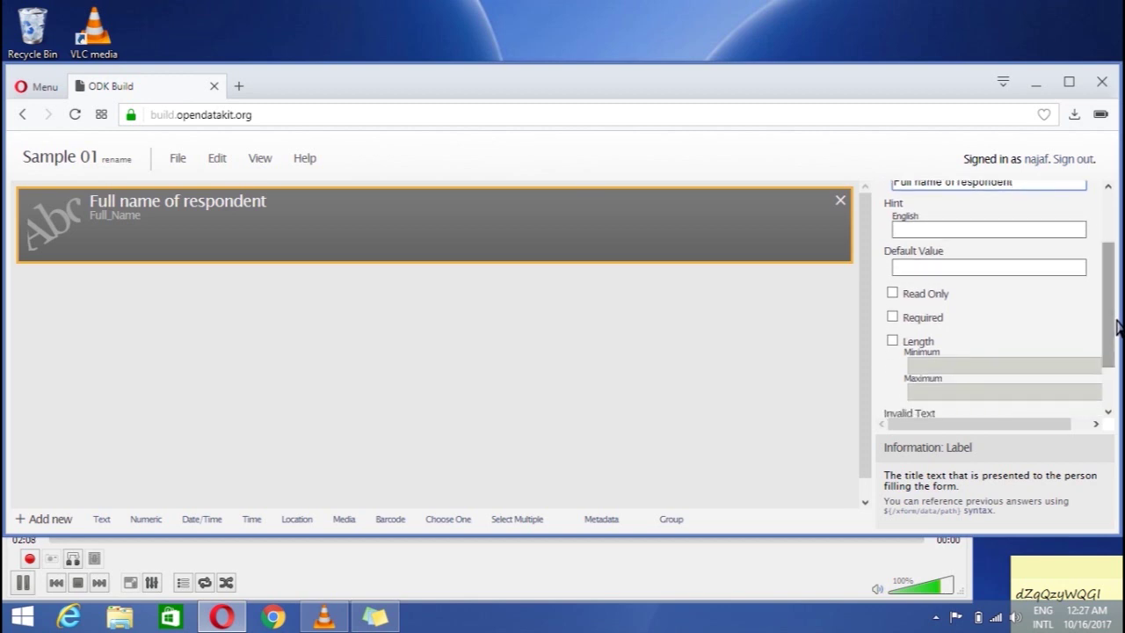
click(895, 317)
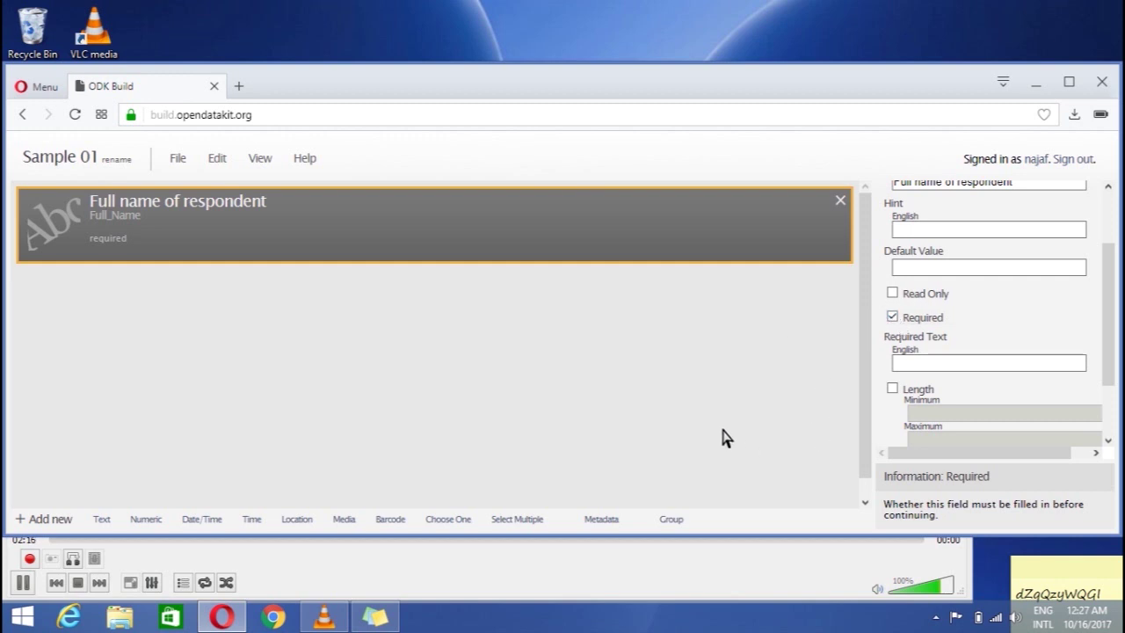
Add a required numeric question captioned 'Age of respondent'
click(143, 520)
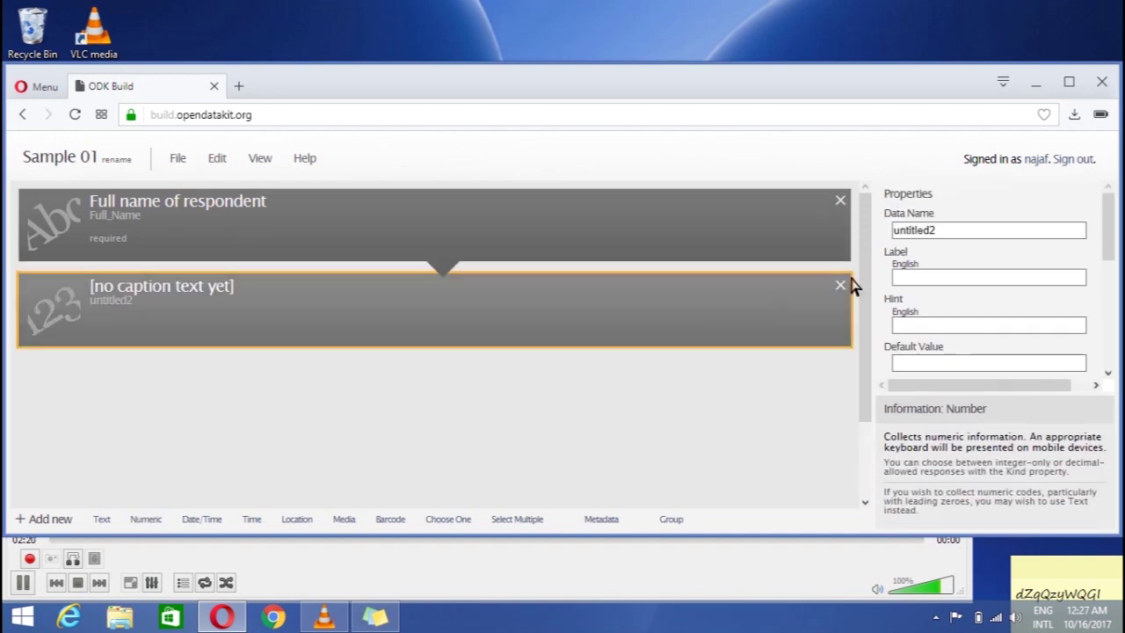
click(947, 236)
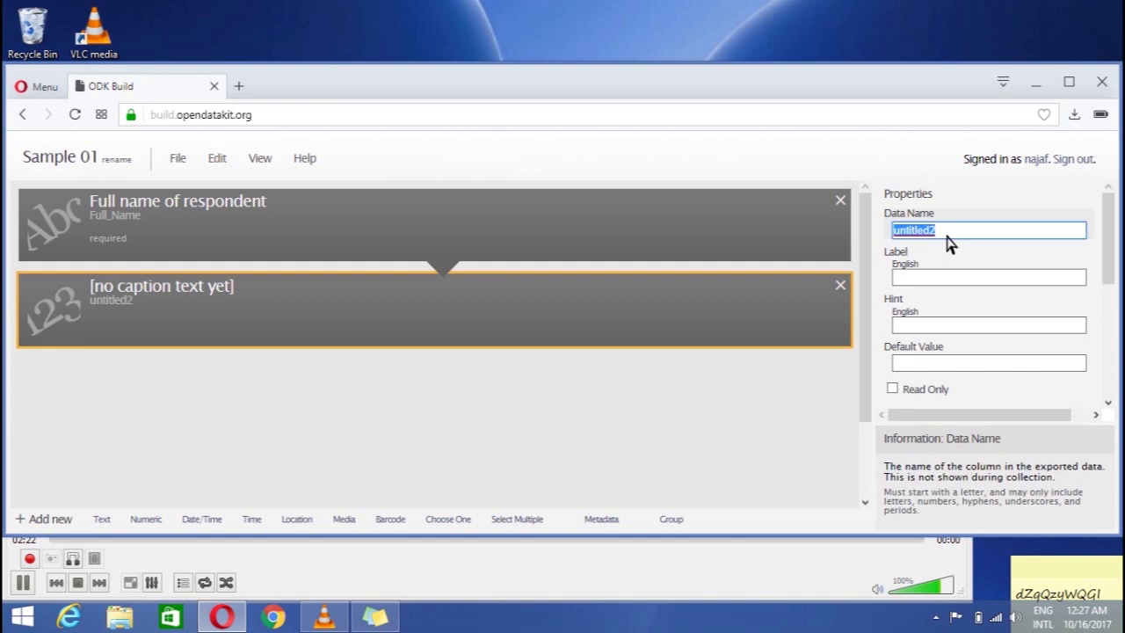
text(Age)
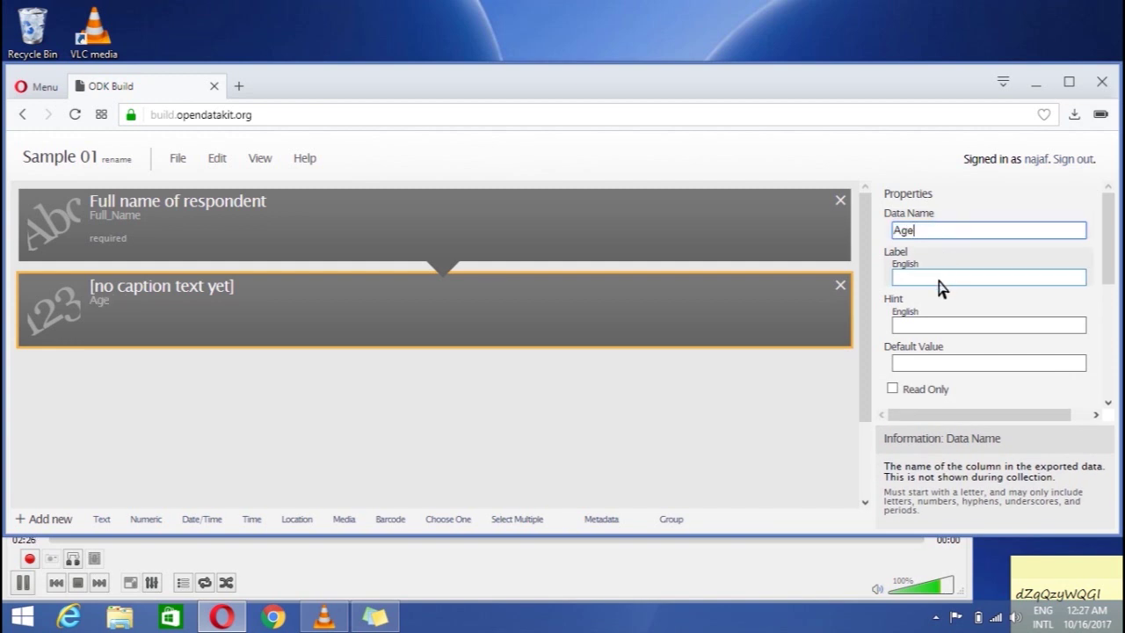
click(939, 280)
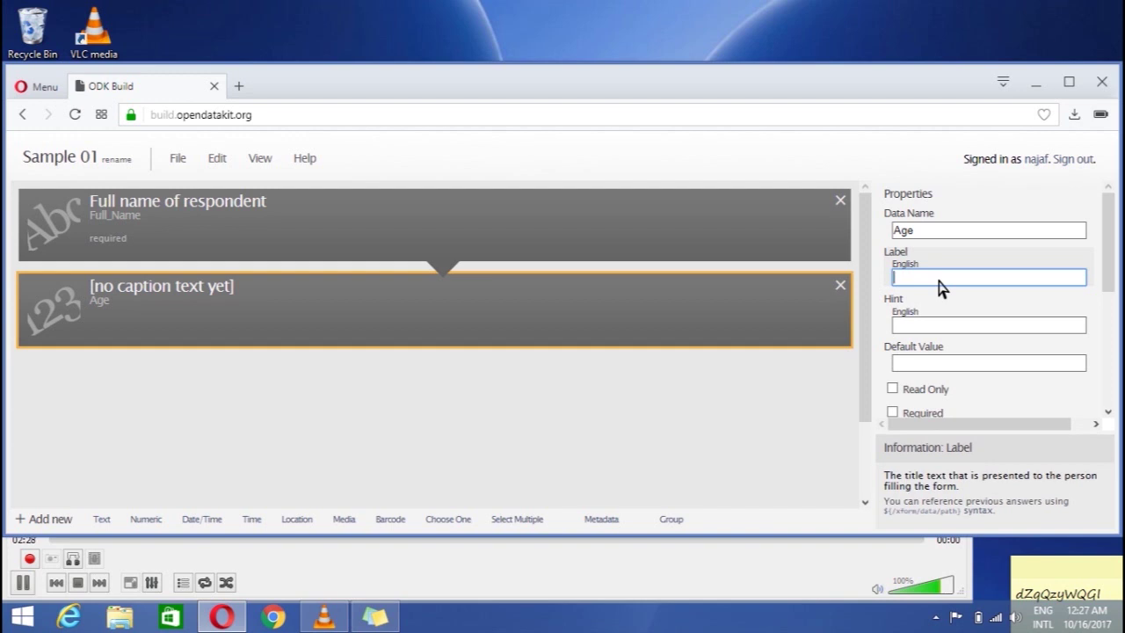
text(A)
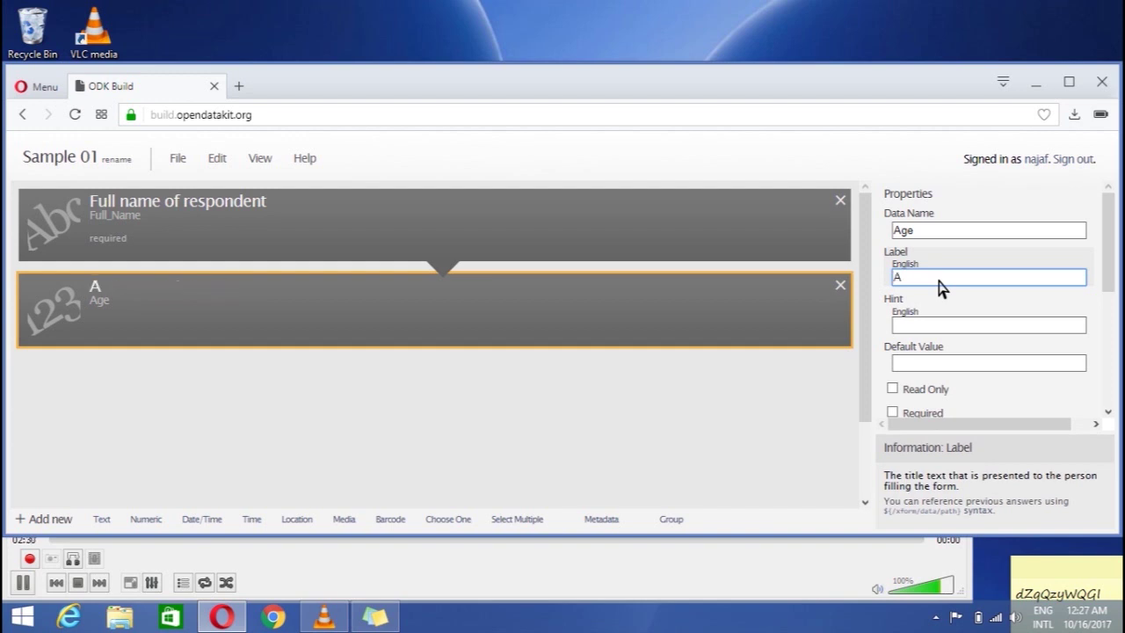
text(ge of  respondent)
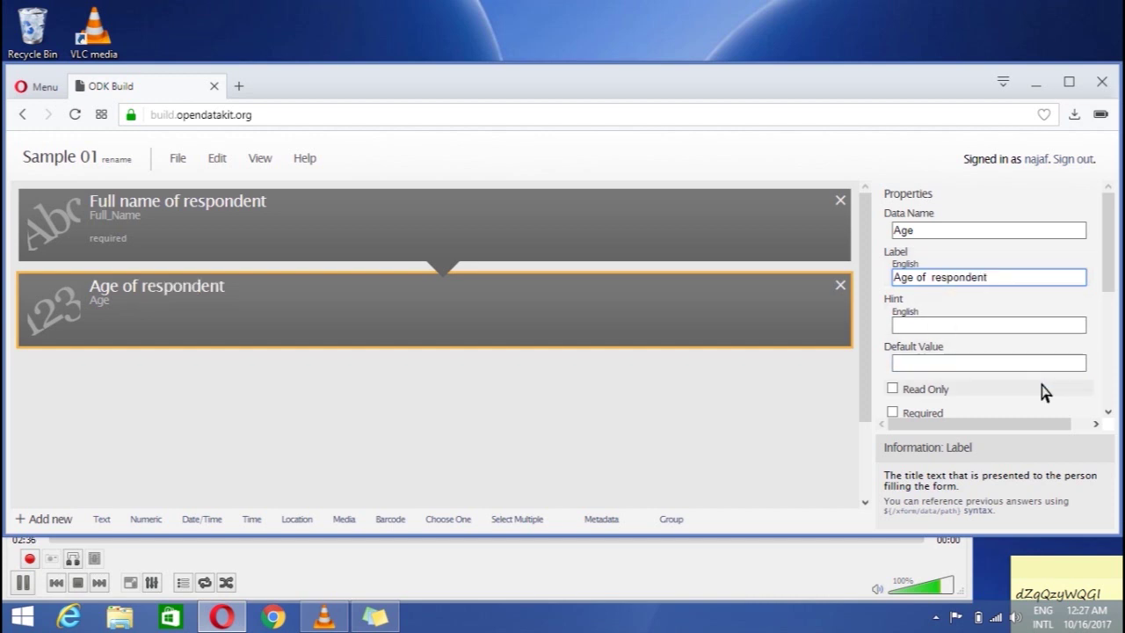
drag(1113, 294, 1115, 349)
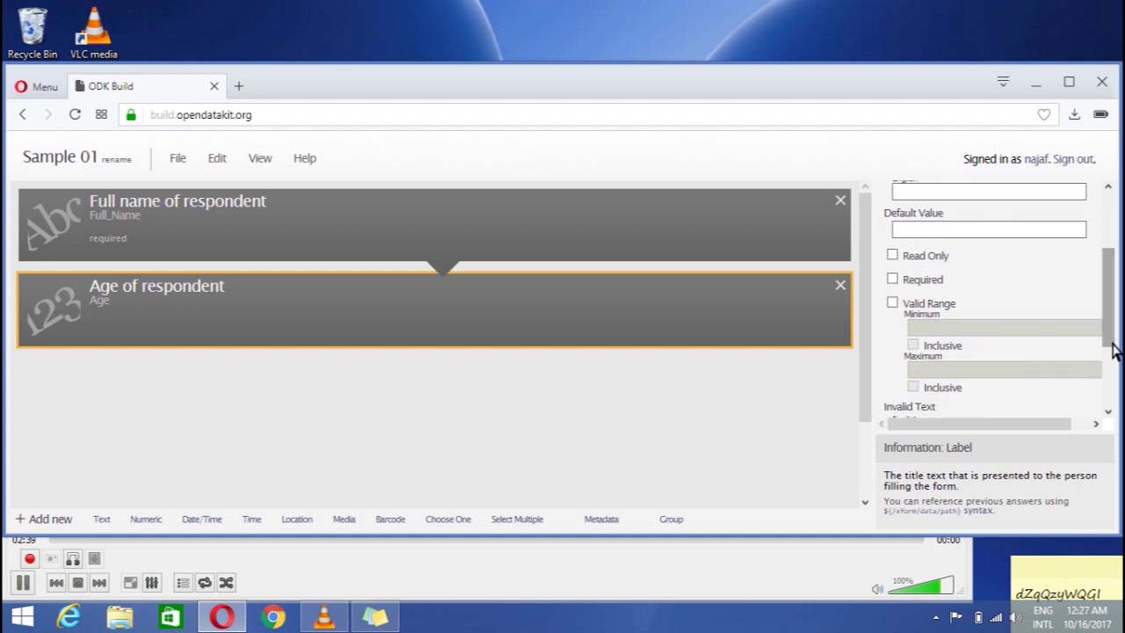
click(893, 280)
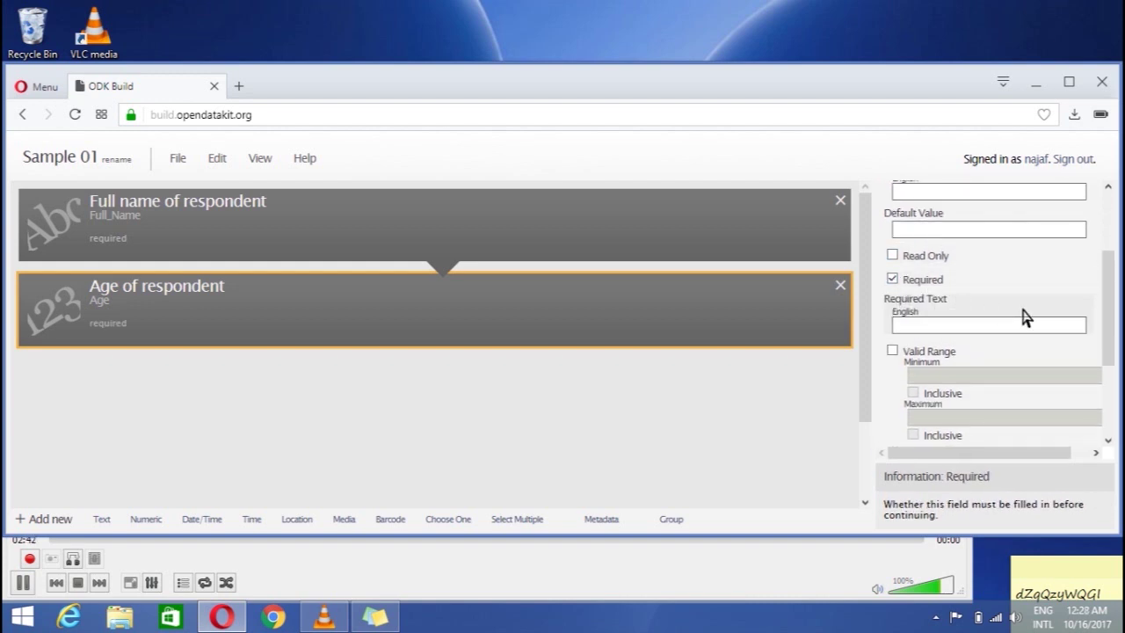
Give the Age question a valid range with inclusive minimum 18, then add a Choose One question
drag(1113, 304, 1114, 361)
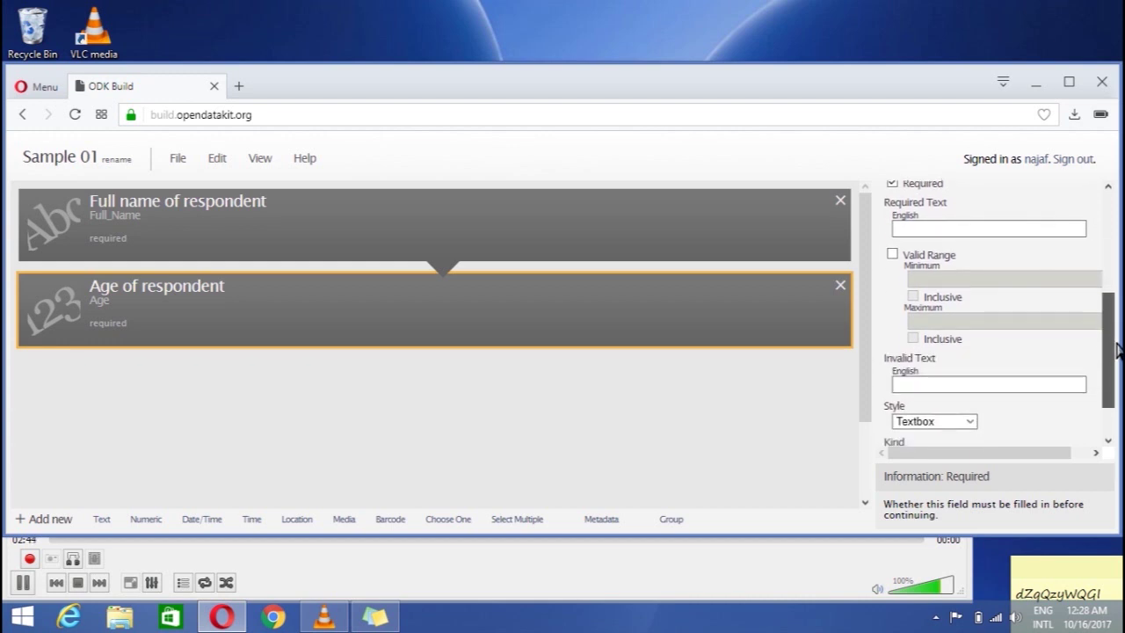
click(893, 255)
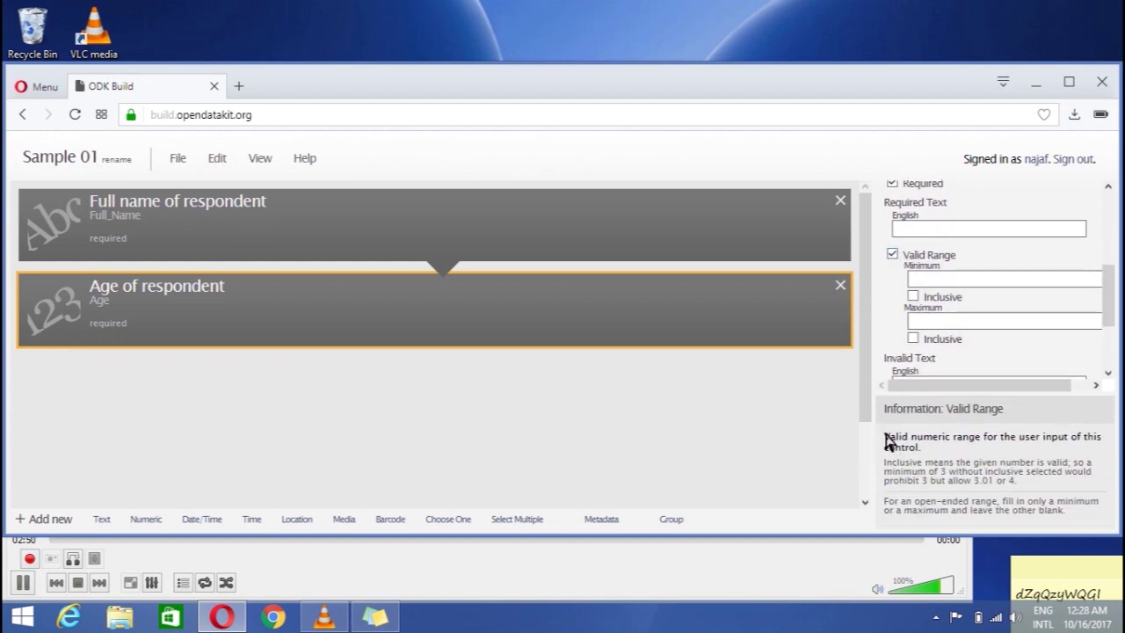
drag(886, 437, 1080, 515)
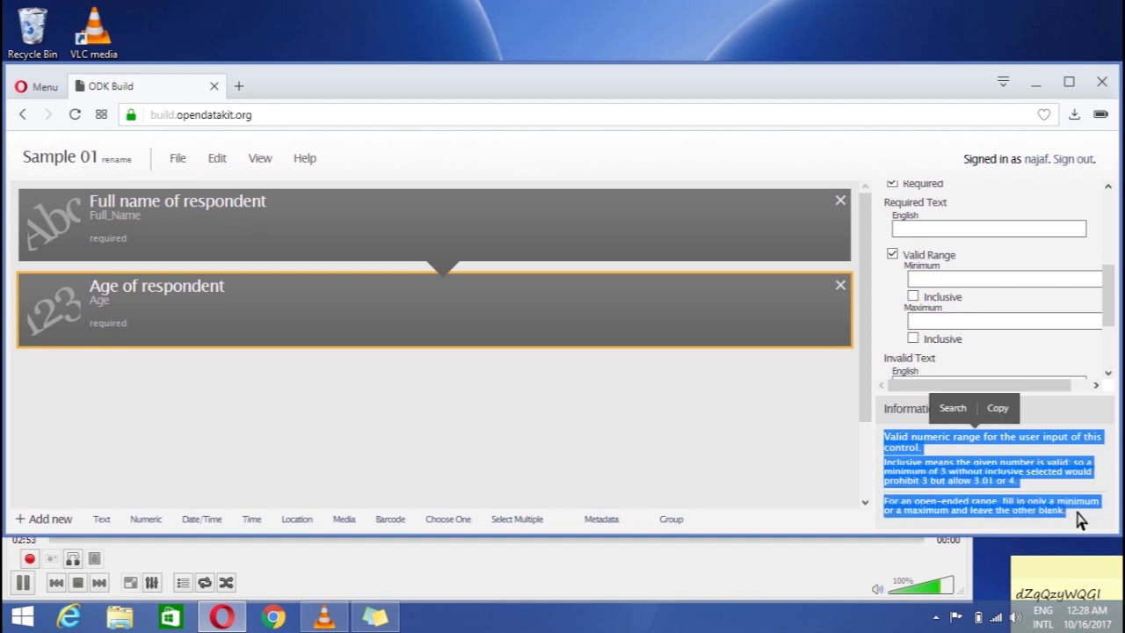
click(982, 281)
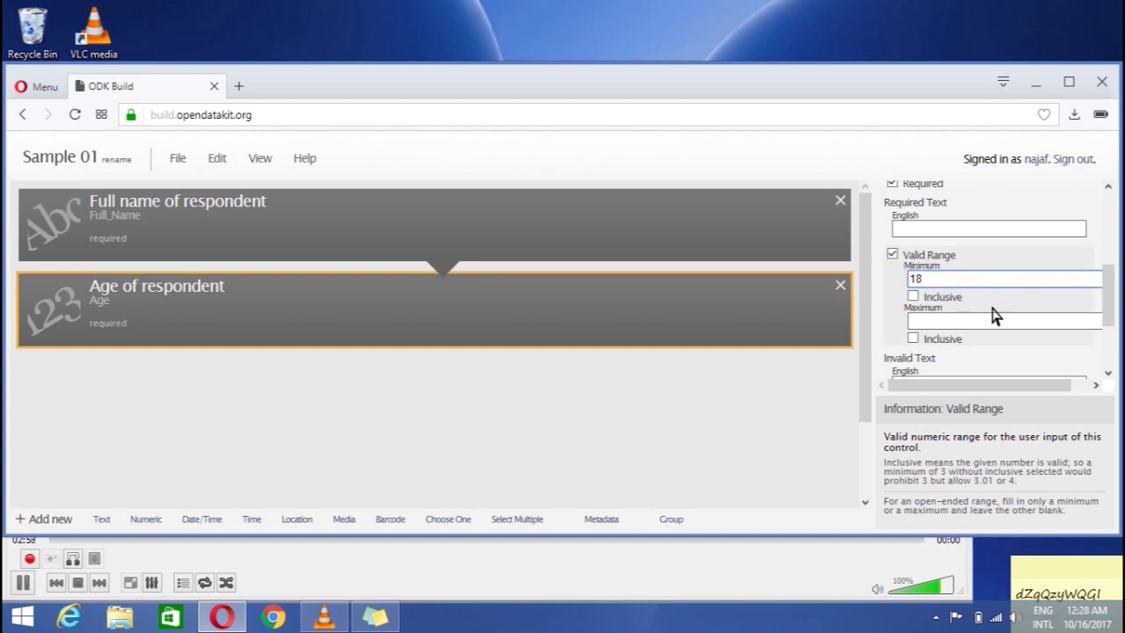
click(914, 299)
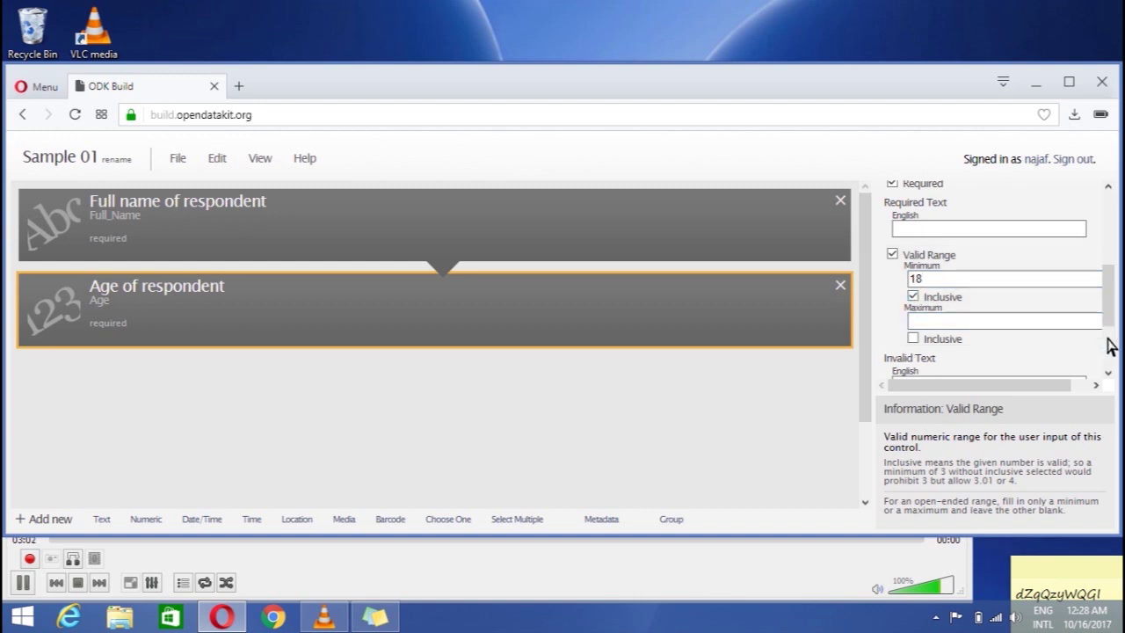
scroll(1109, 348, down, 1)
scroll(1110, 350, down, 2)
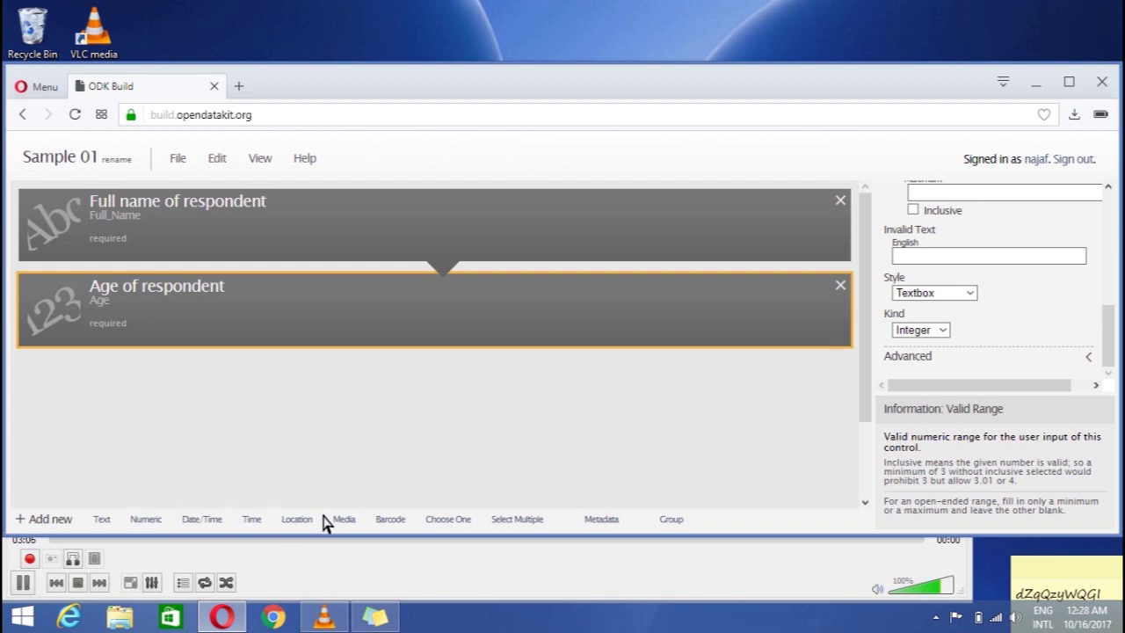
click(449, 521)
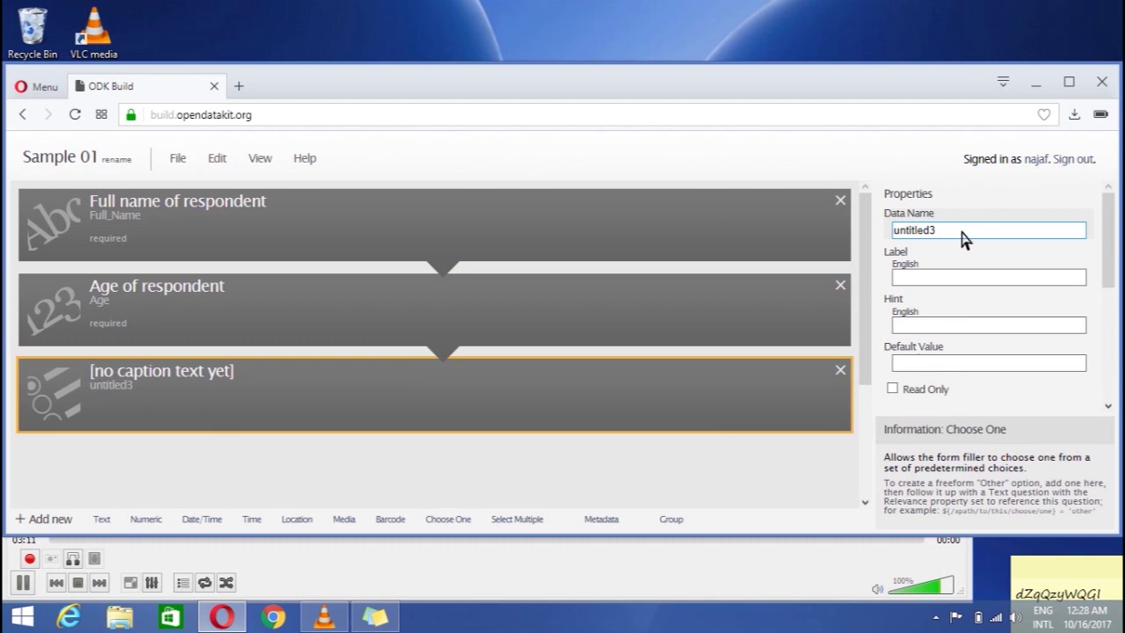
Name the Choose One question Qualification, label it 'Qualification of respondent', hint 'Education Level', make it required
drag(962, 231, 889, 227)
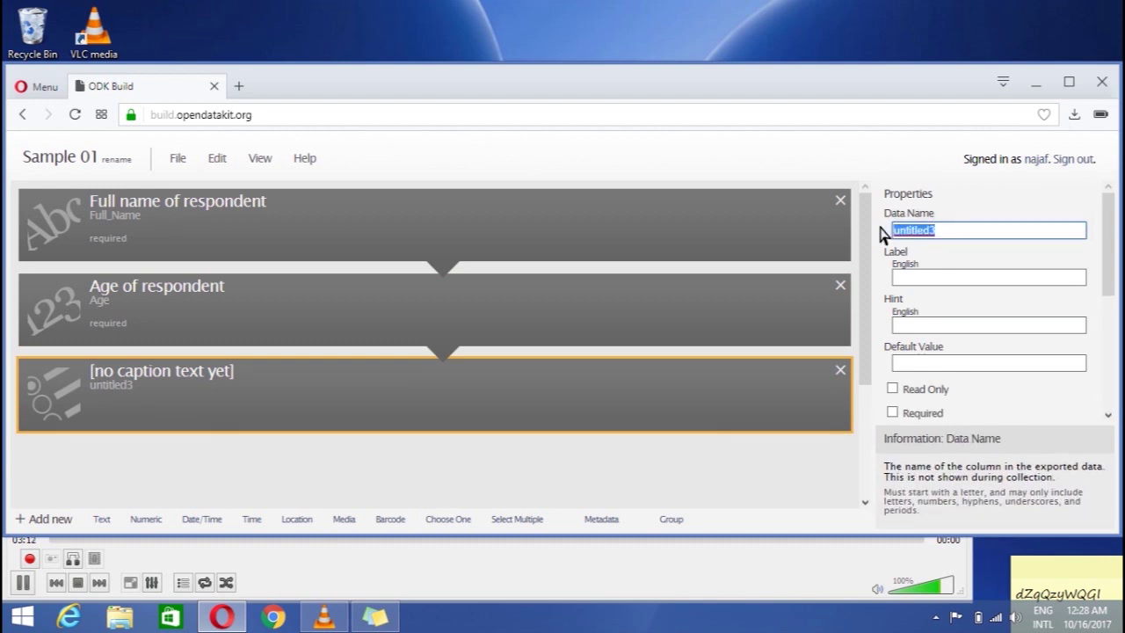
text(Qualification)
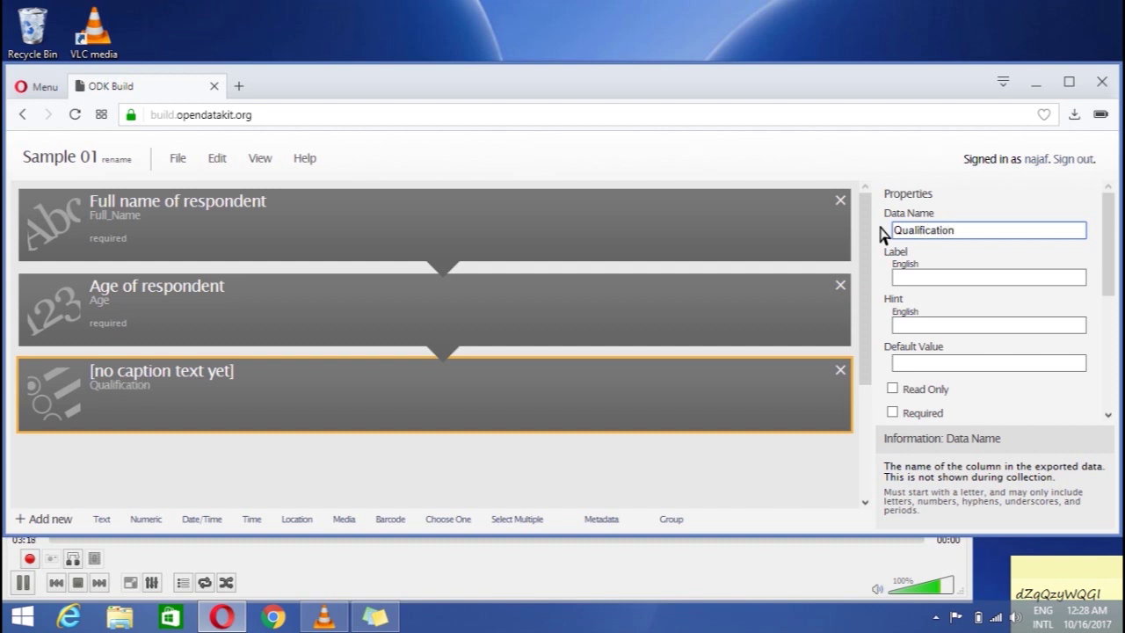
click(906, 278)
text(Qualifi)
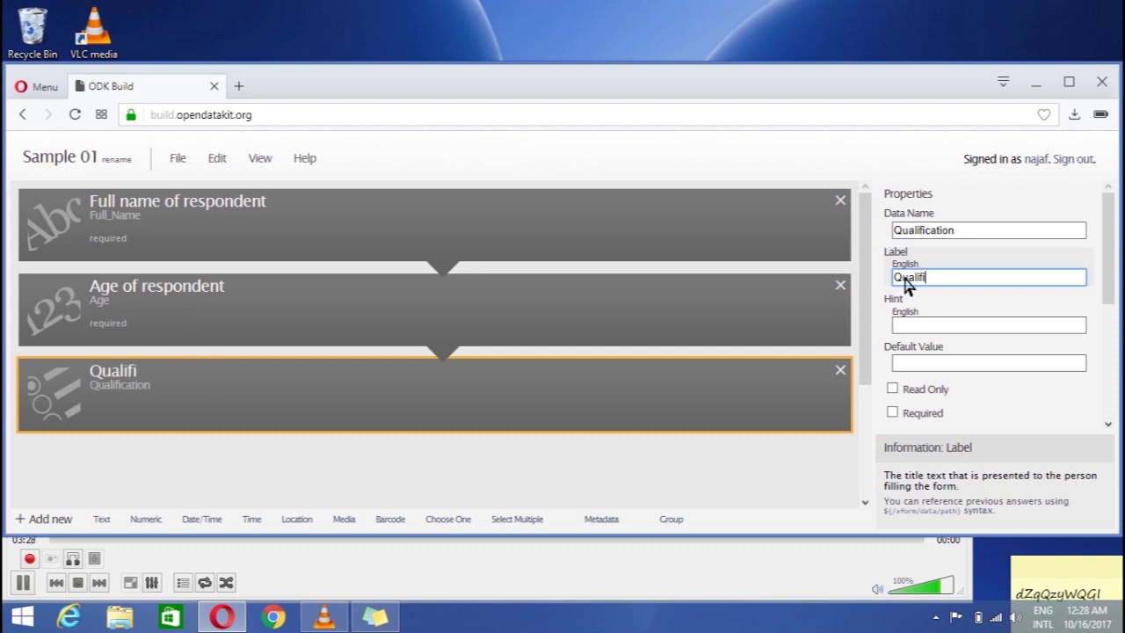
text(cation of respondent)
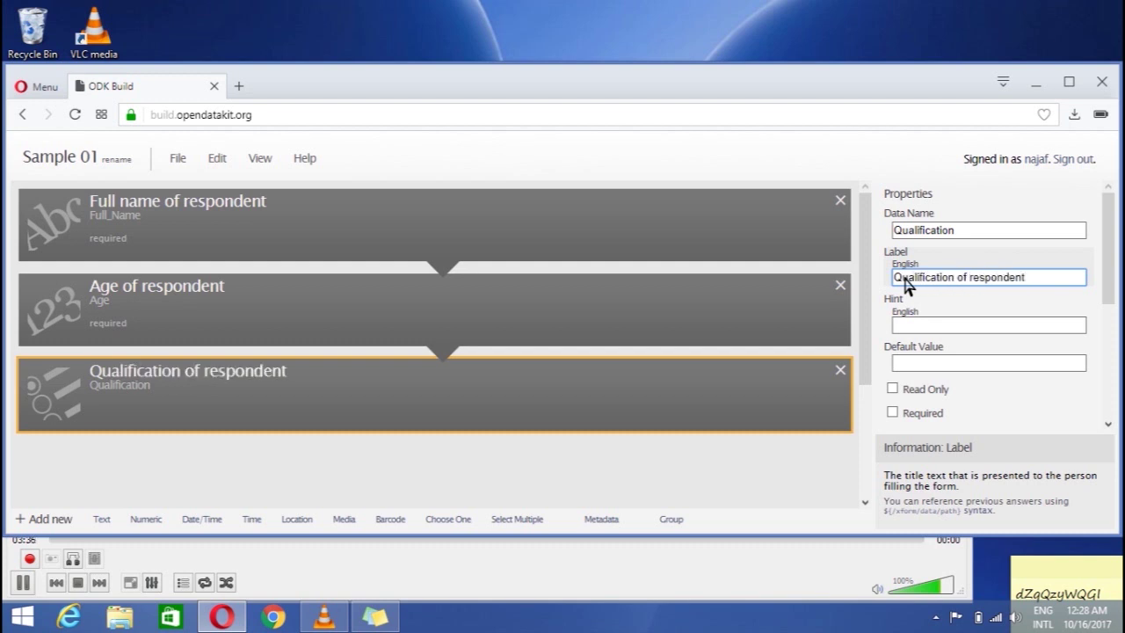
scroll(1105, 279, down, 1)
click(985, 249)
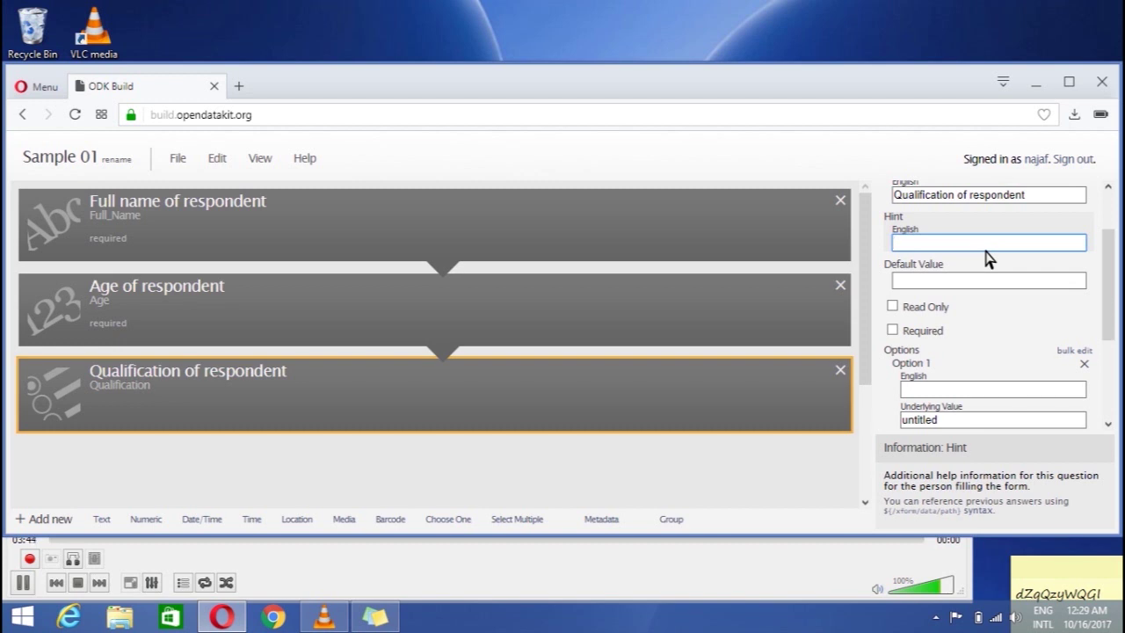
text(Education Level)
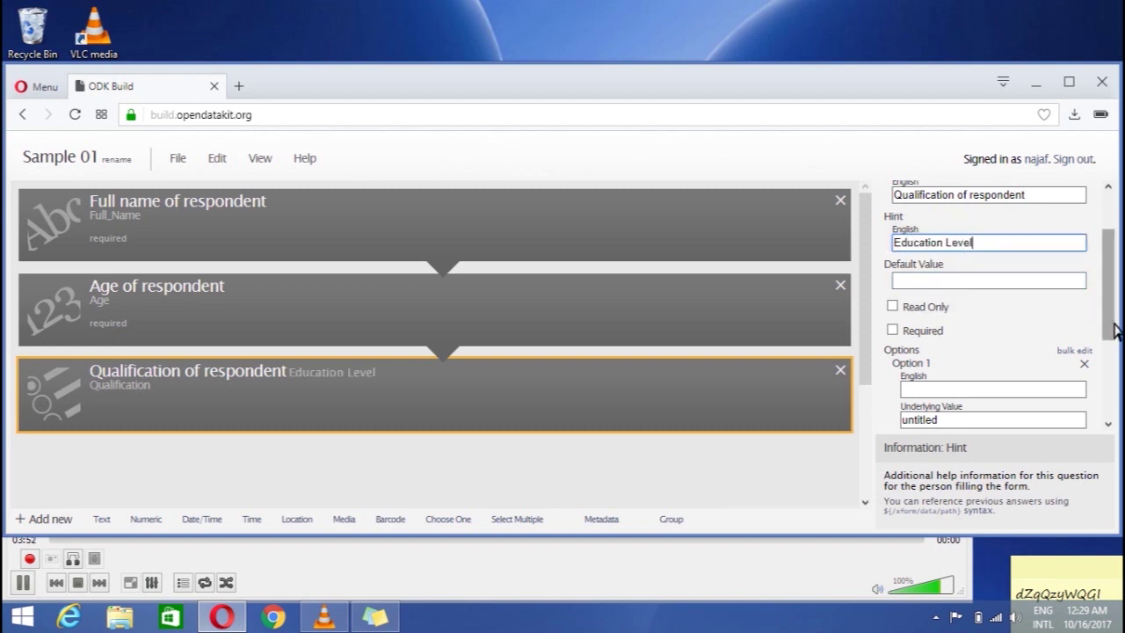
scroll(967, 272, down, 1)
click(893, 287)
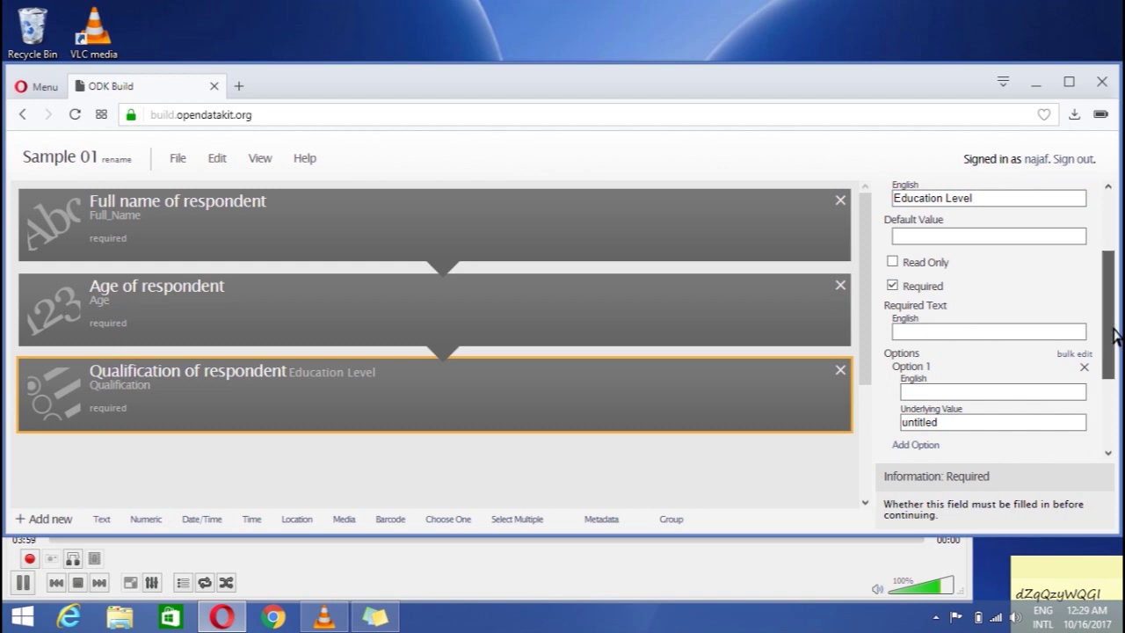
drag(1118, 321, 1117, 371)
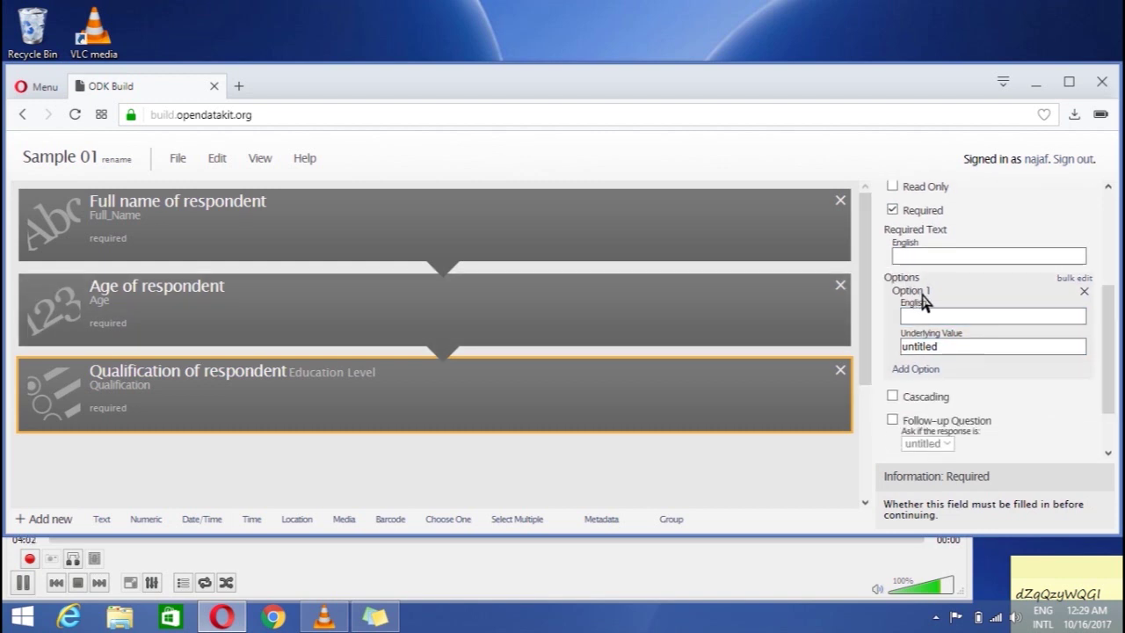
click(946, 319)
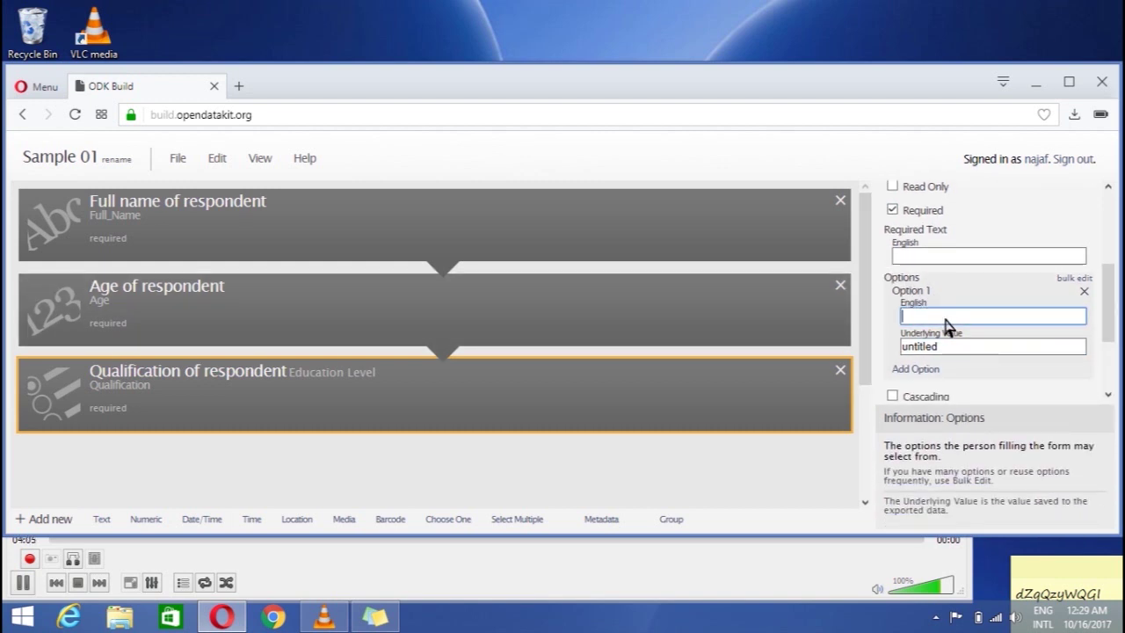
Add more Qualification answer choices, filling in Matric
drag(891, 450, 973, 508)
click(1030, 400)
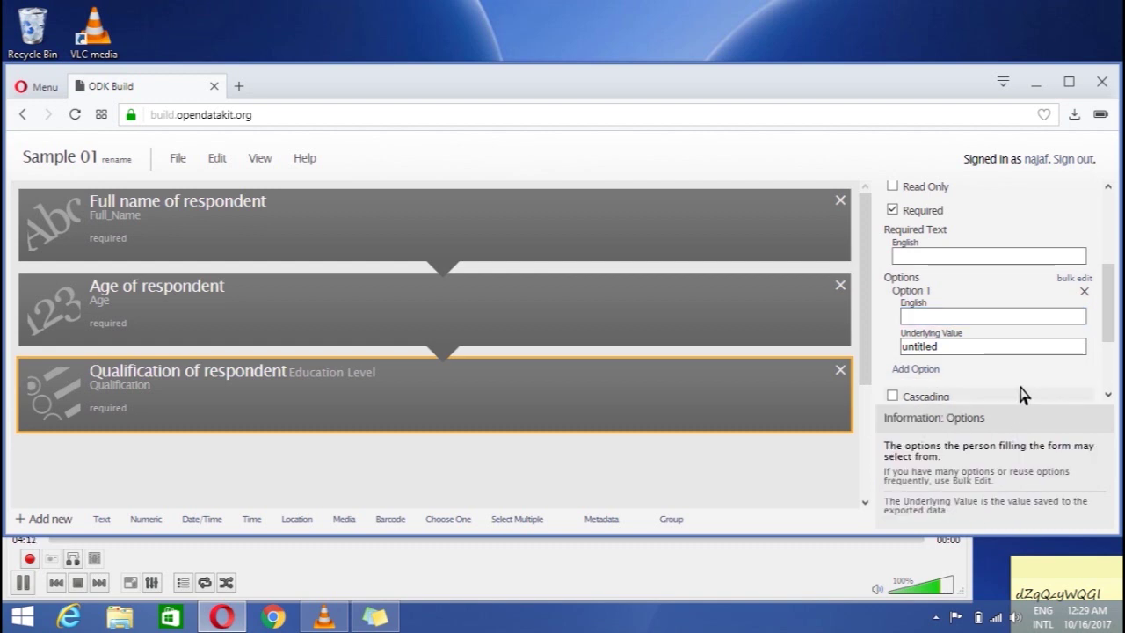
click(941, 323)
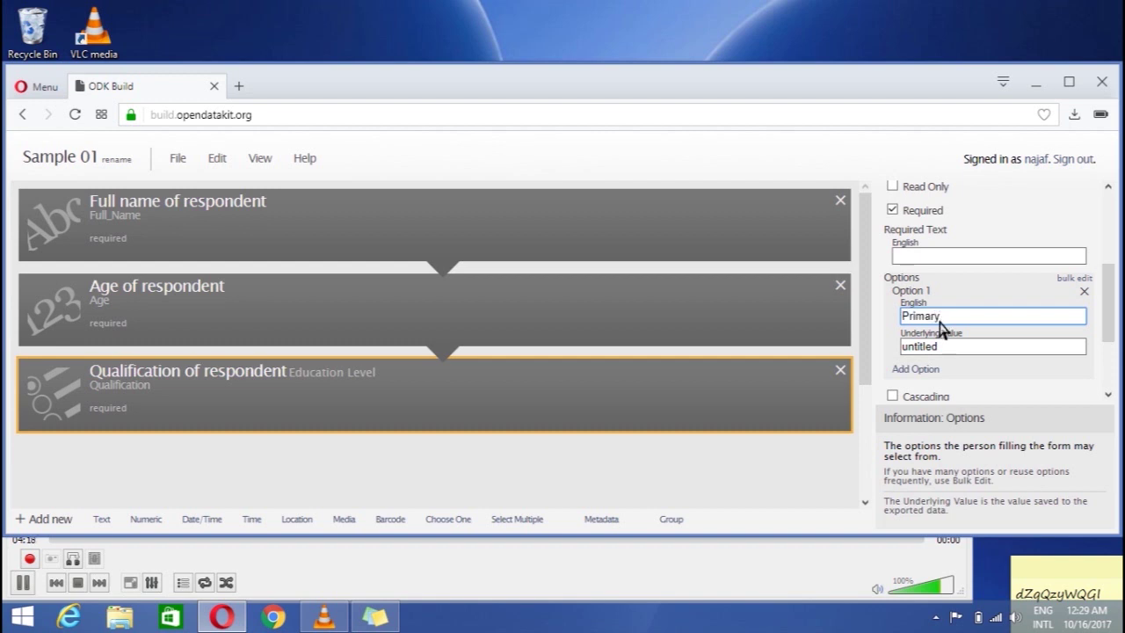
click(933, 370)
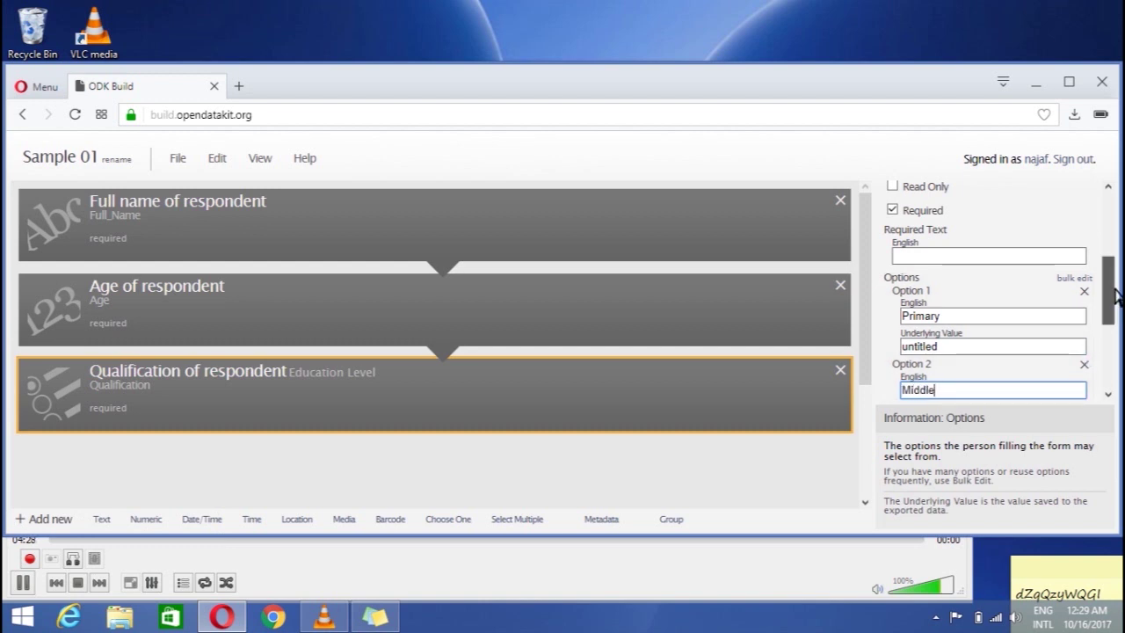
drag(1115, 295, 1110, 322)
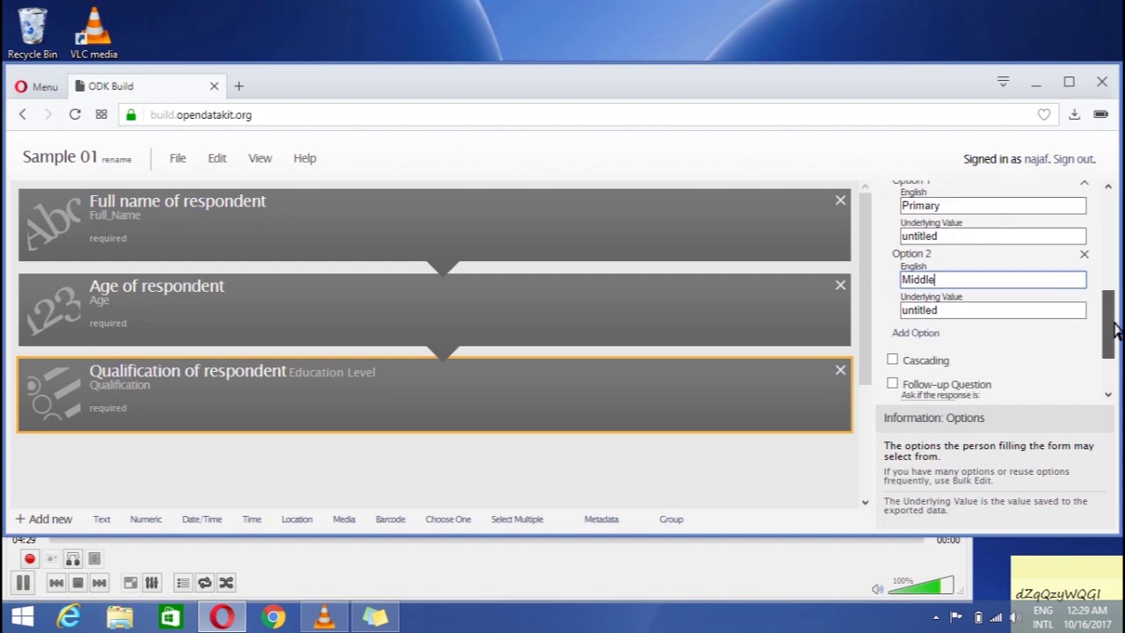
click(933, 328)
click(938, 349)
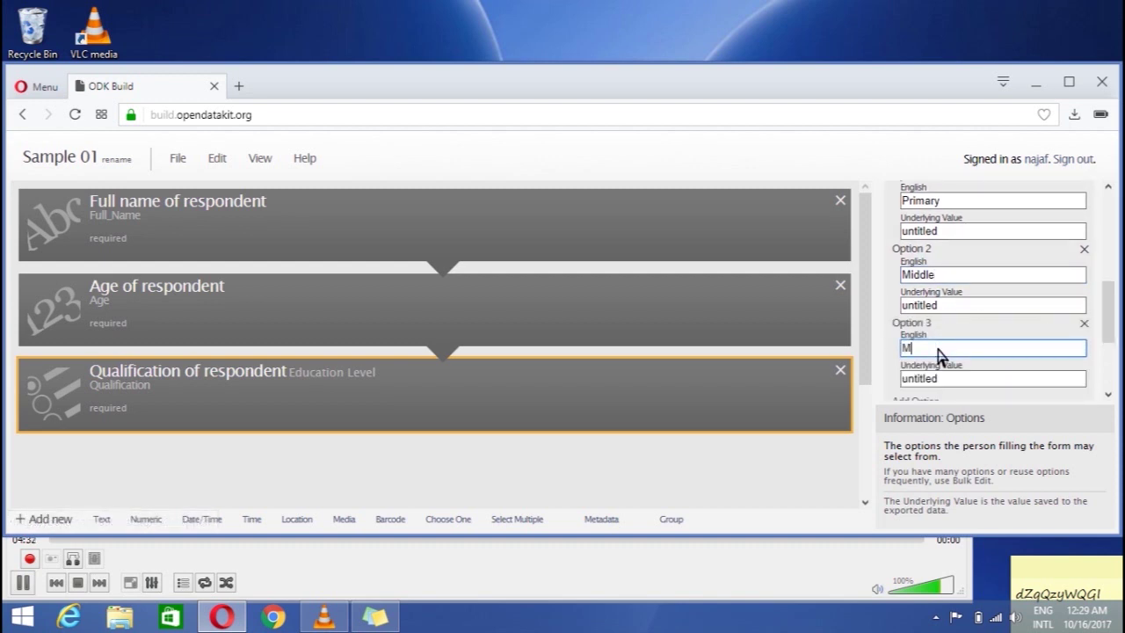
text(Matric)
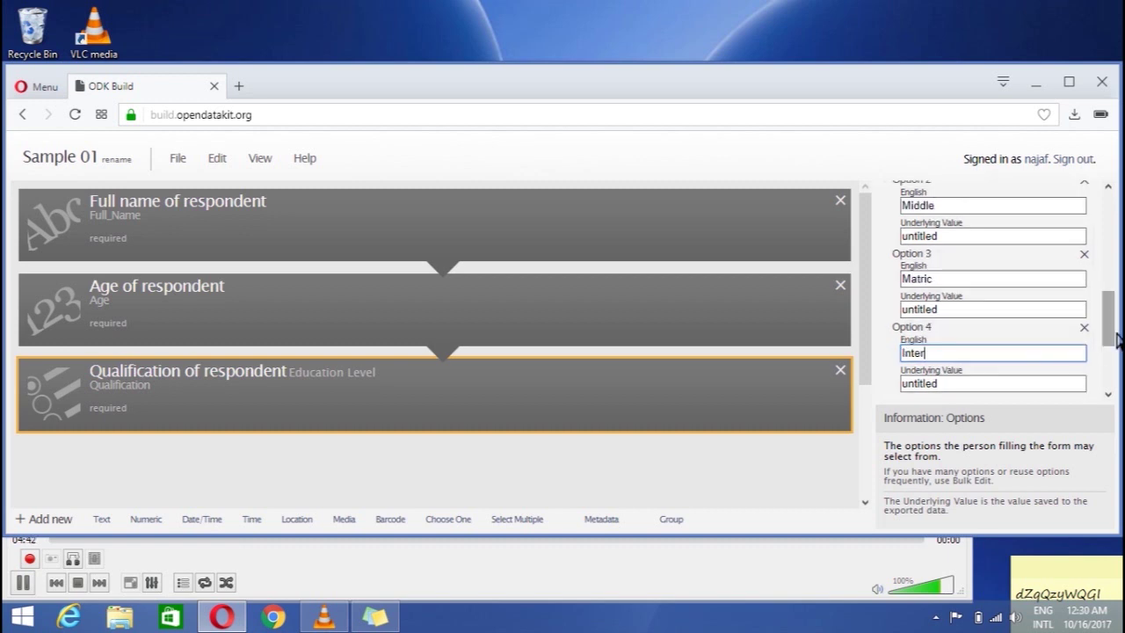
drag(1115, 339, 1096, 361)
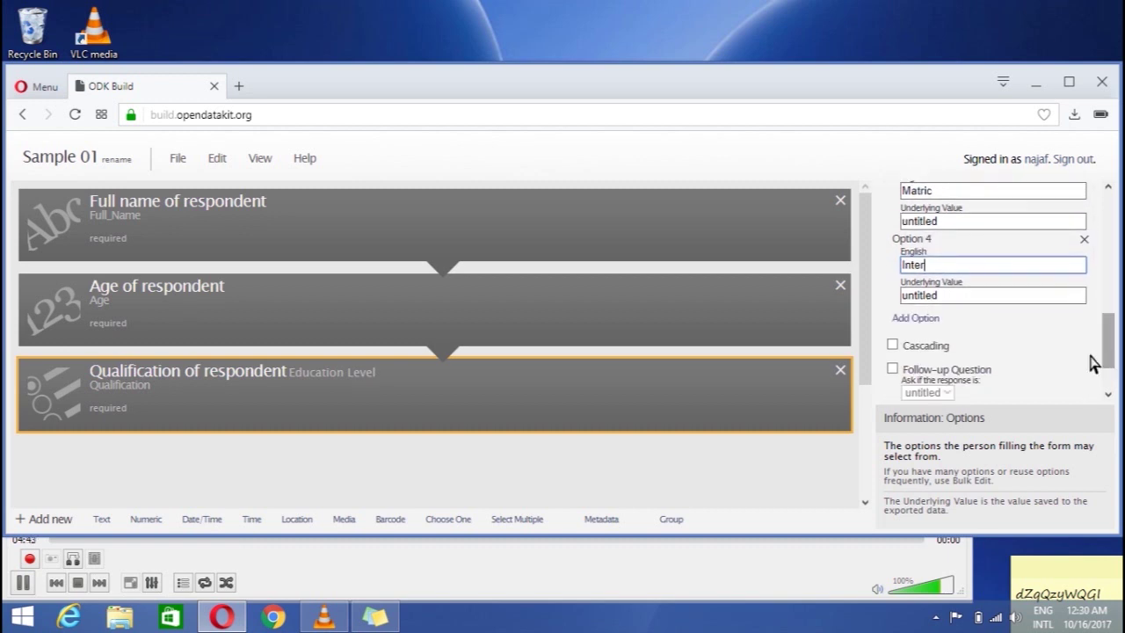
Add the Graduation and Diploma/Others choices, then add a new location question
click(919, 318)
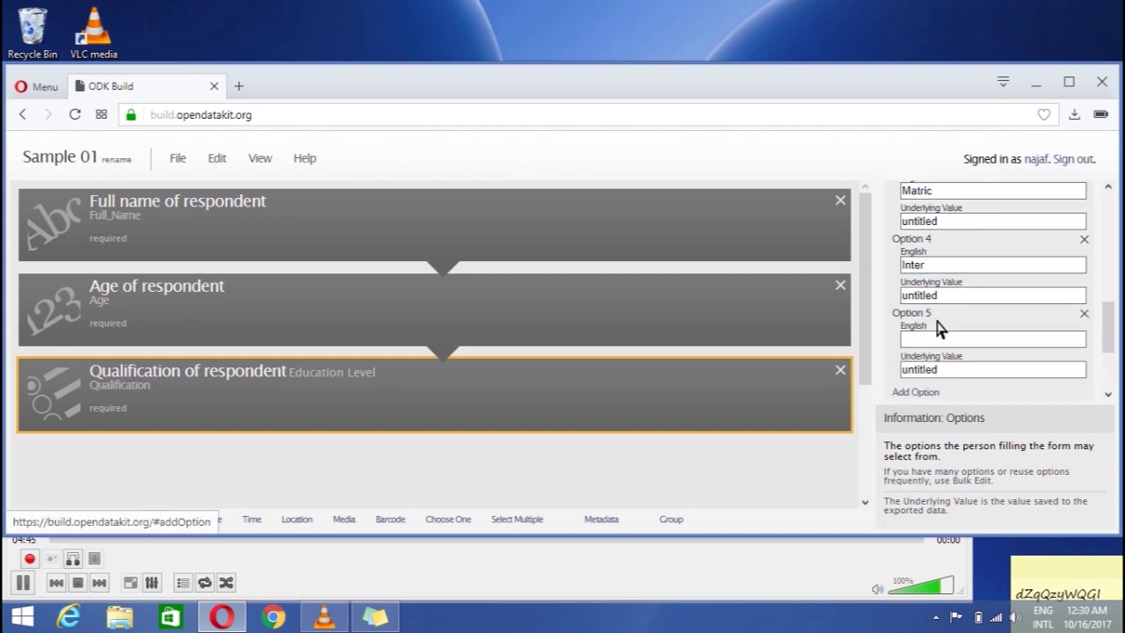
click(940, 341)
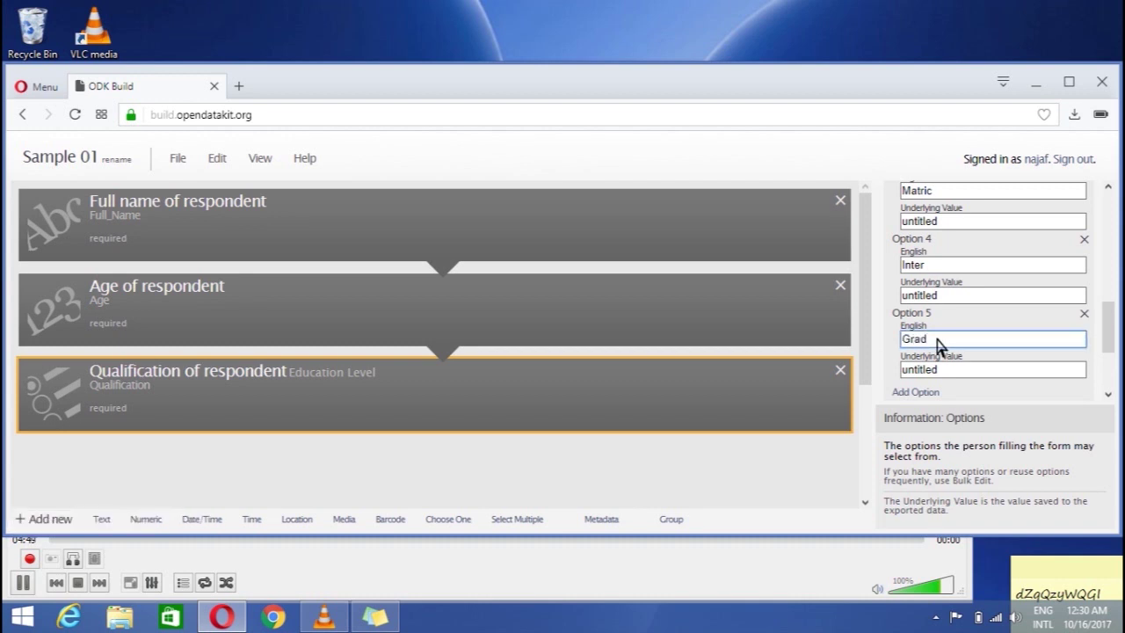
text(Graduation)
scroll(1011, 343, down, 3)
click(923, 284)
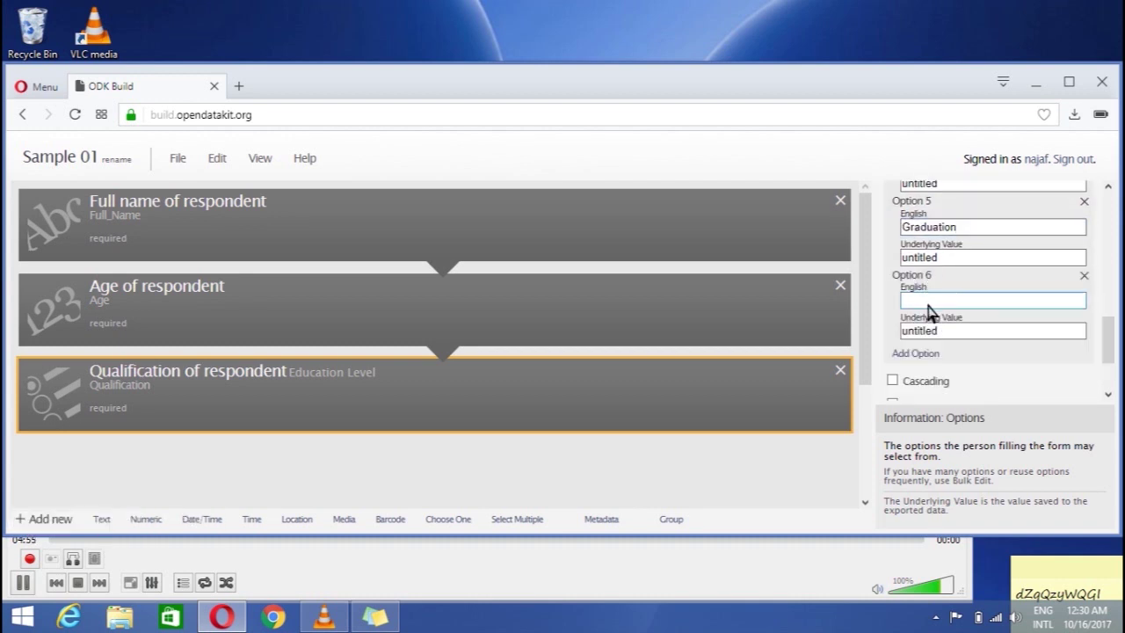
click(929, 302)
text(Diploma/Others)
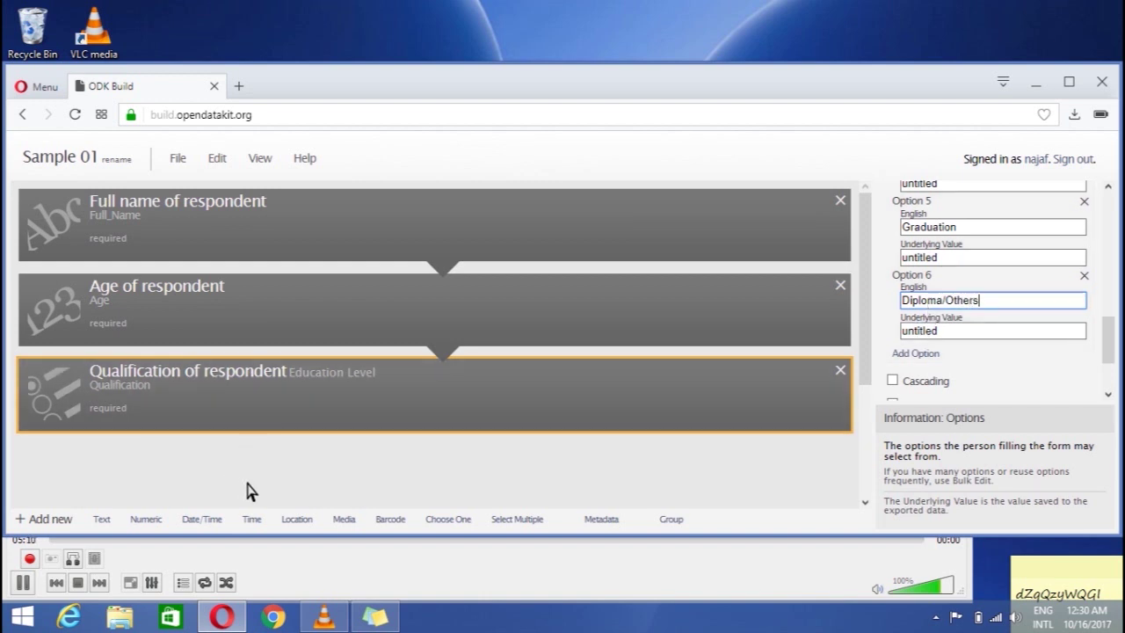
click(297, 520)
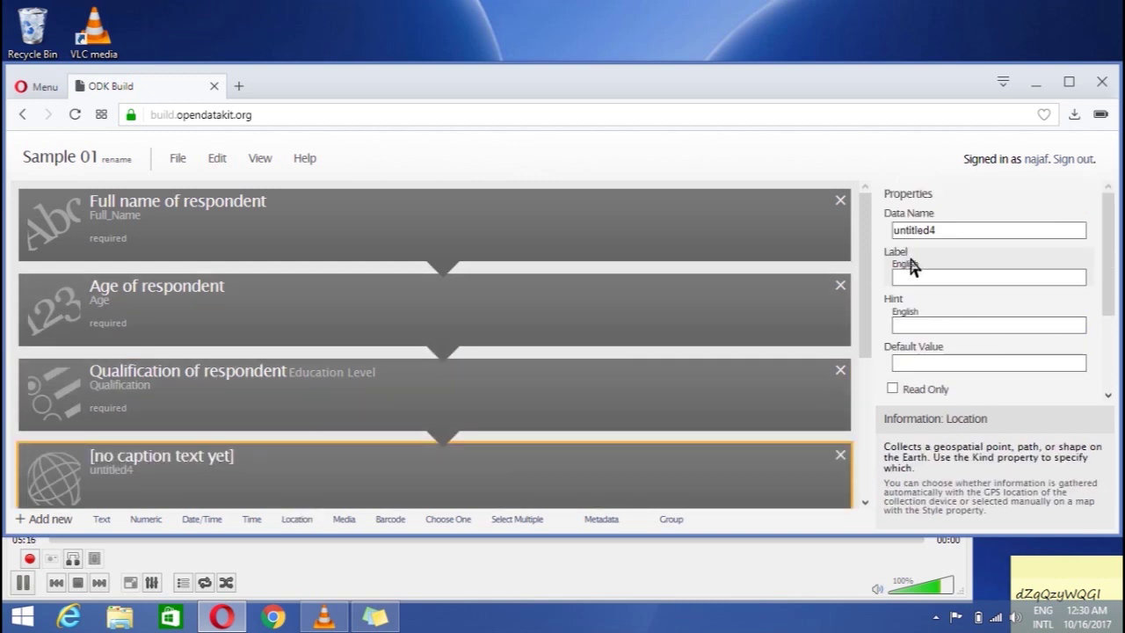
Name the location question Location, label it 'Cordinates', and keep the Default (GPS) style
click(952, 232)
key(BackSpace)
key(BackSpace)
key(BackSpace)
key(BackSpace)
key(BackSpace)
key(BackSpace)
key(BackSpace)
key(BackSpace)
key(BackSpace)
text(Lo)
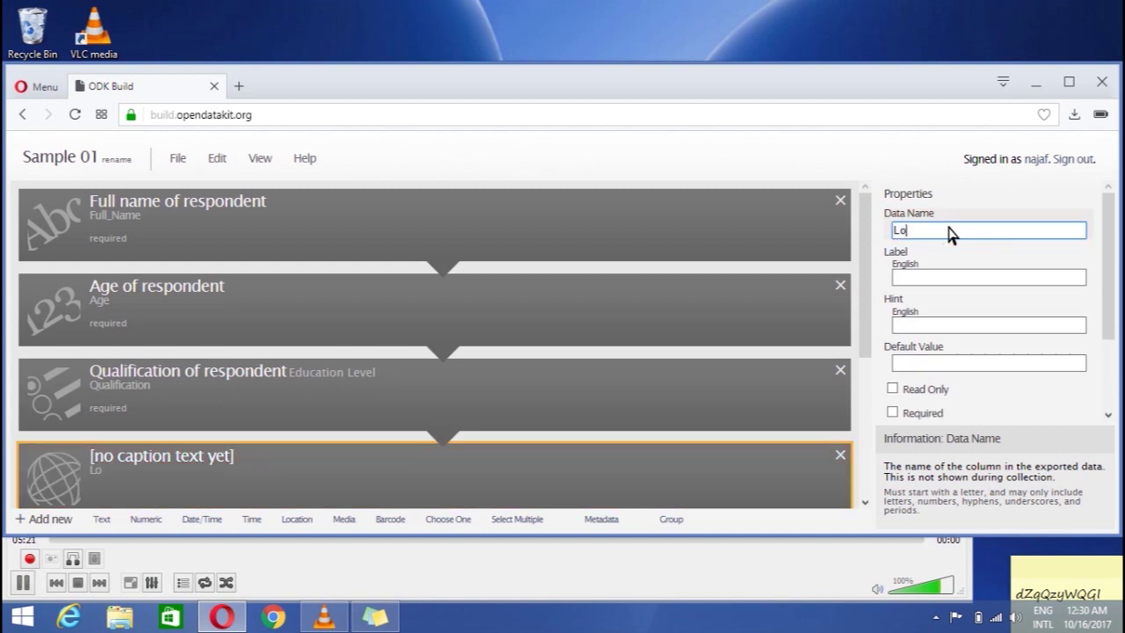
text(cation)
key(Tab)
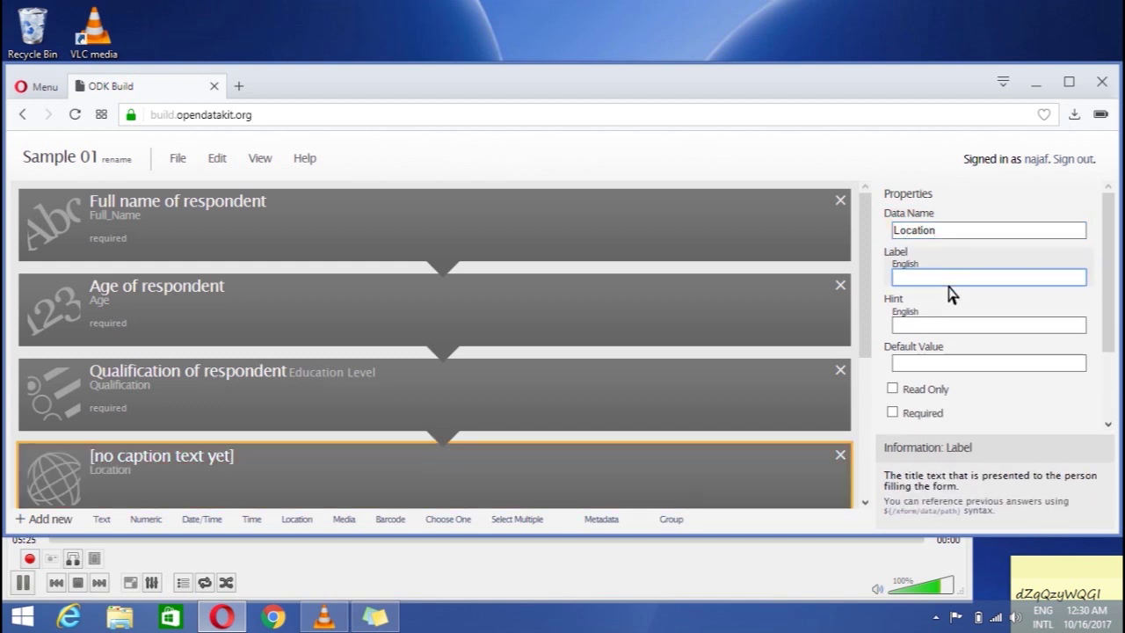
text(Co)
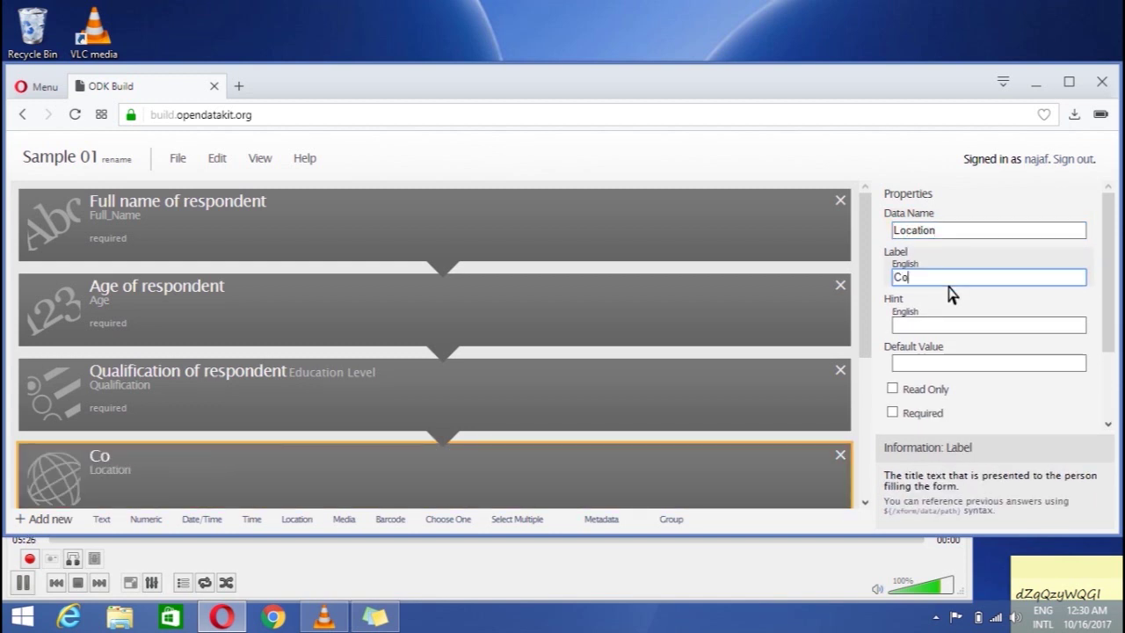
text(rdinates)
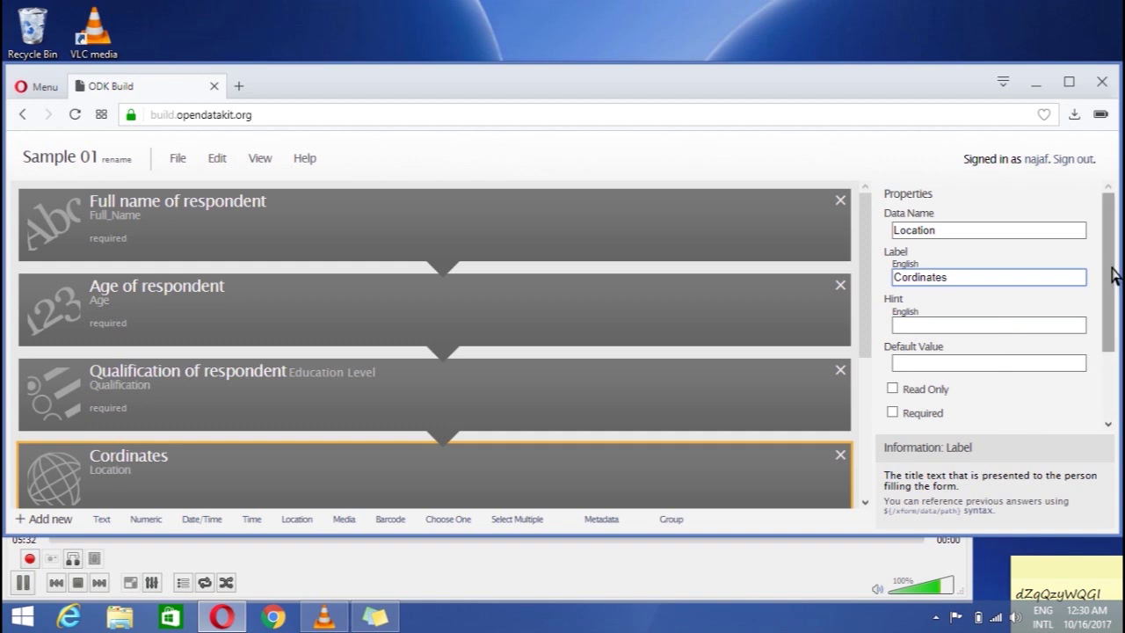
drag(1112, 280, 1114, 346)
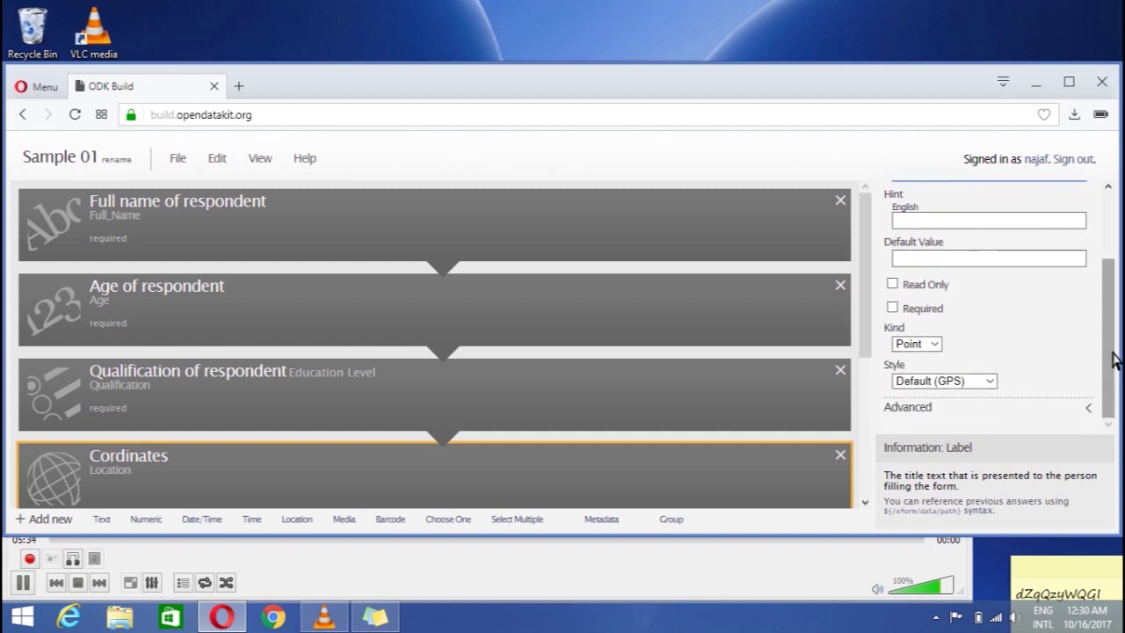
click(990, 380)
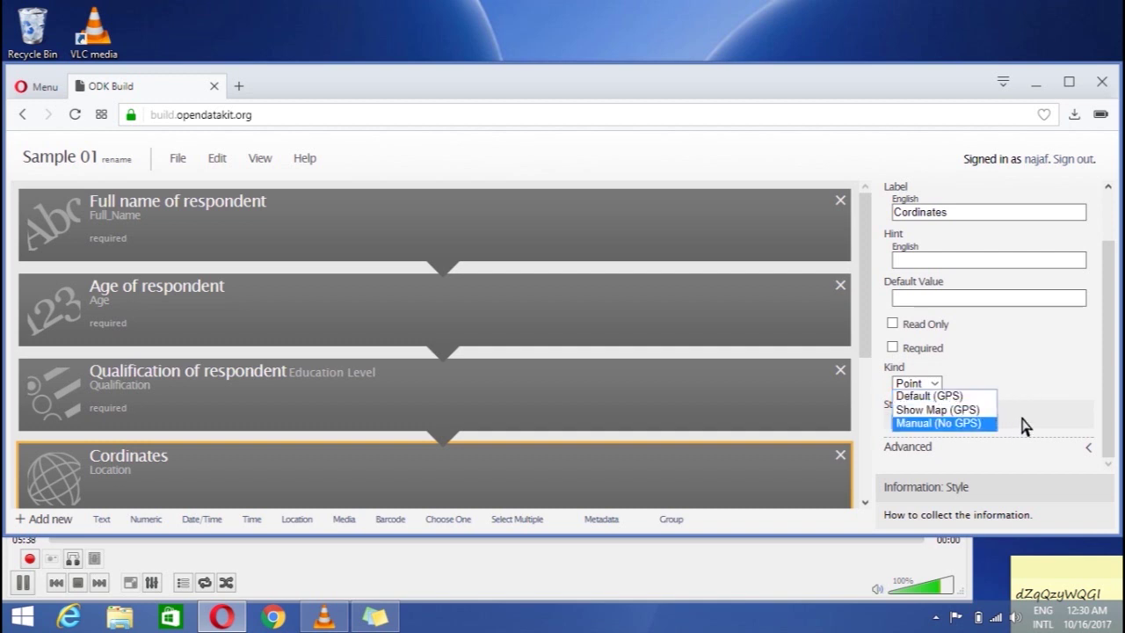
click(1034, 424)
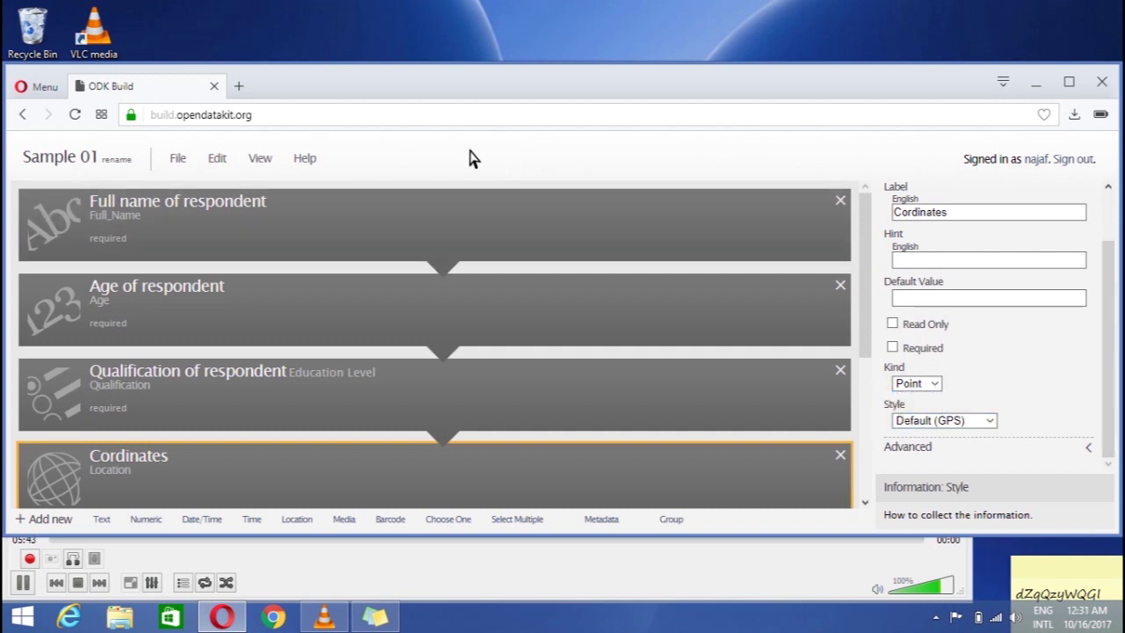
Save the form as Sample 01
click(194, 163)
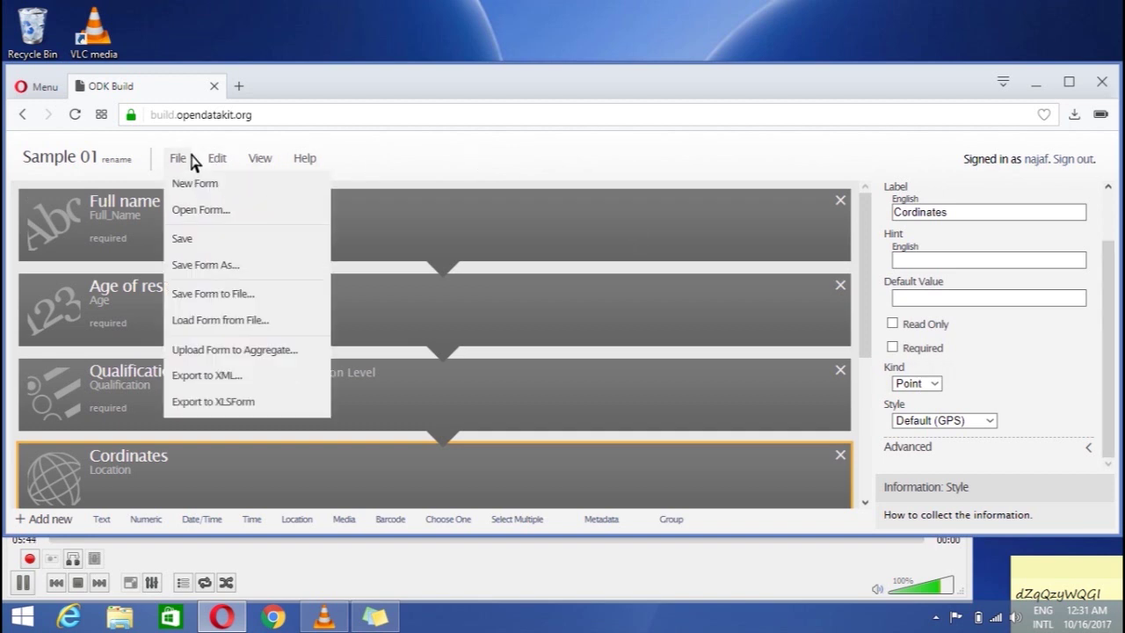
click(201, 240)
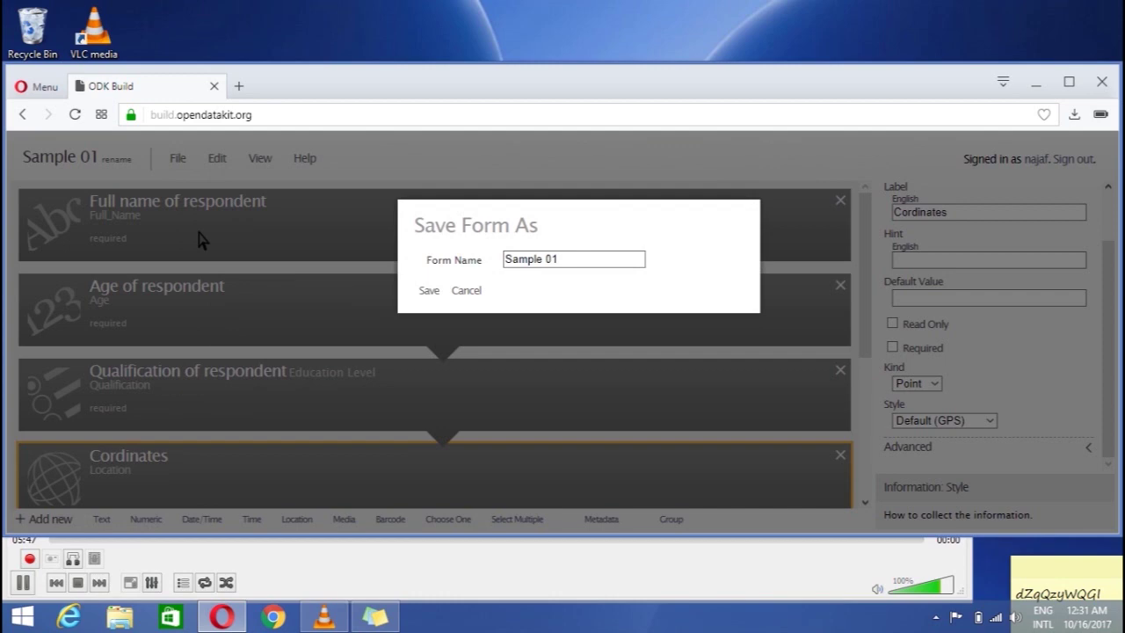
click(429, 293)
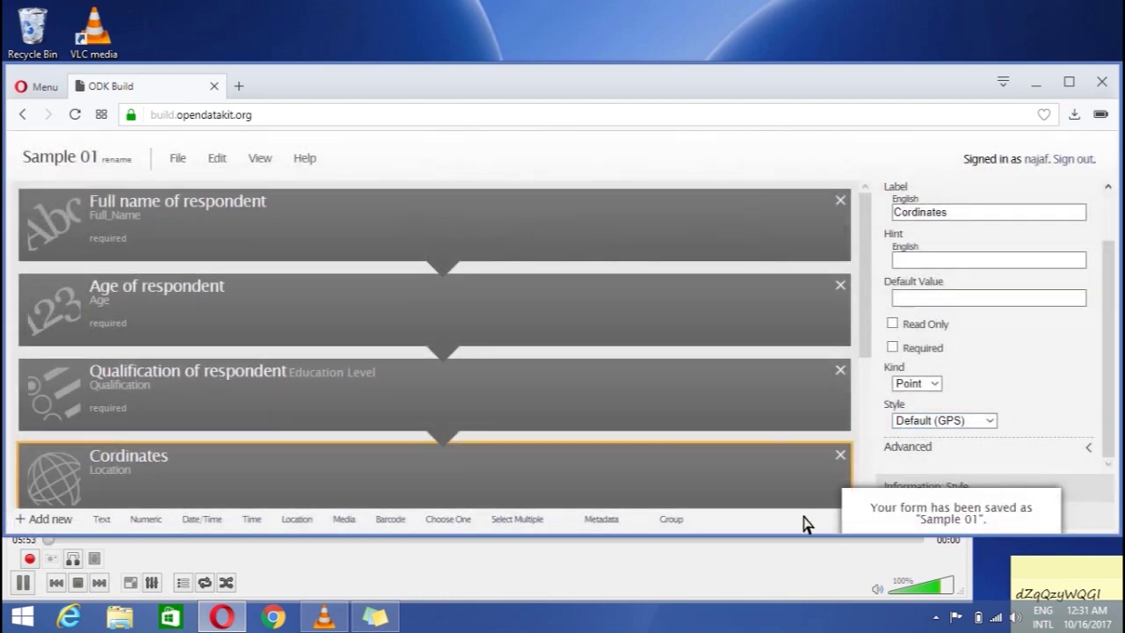
Export the form to XML and download Sample 01.xml, showing it in its folder
click(178, 158)
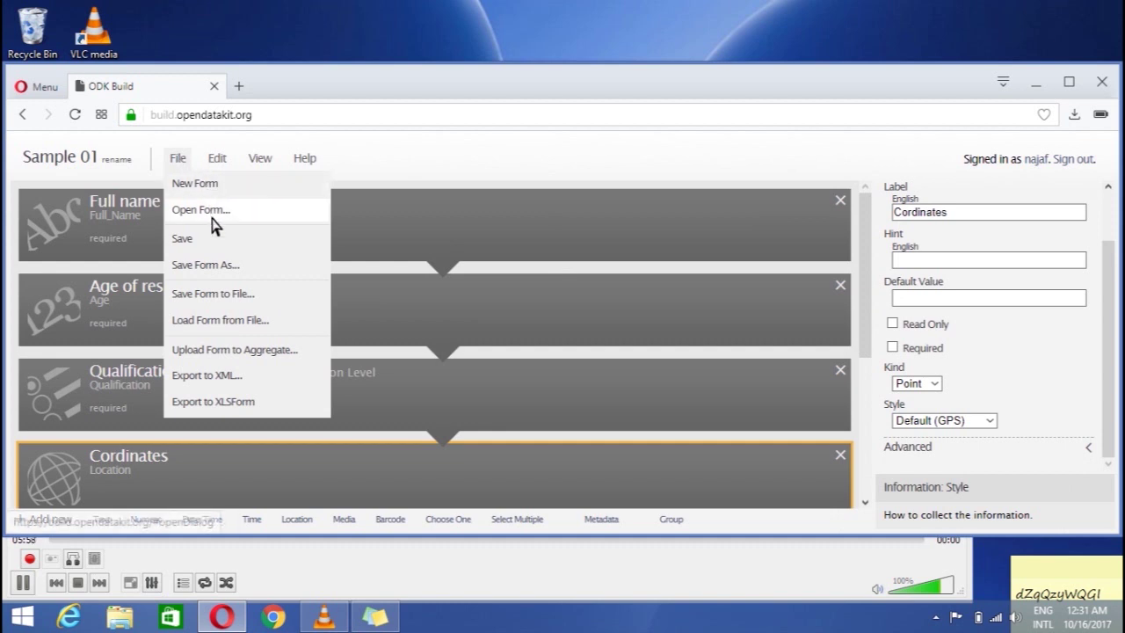
click(211, 384)
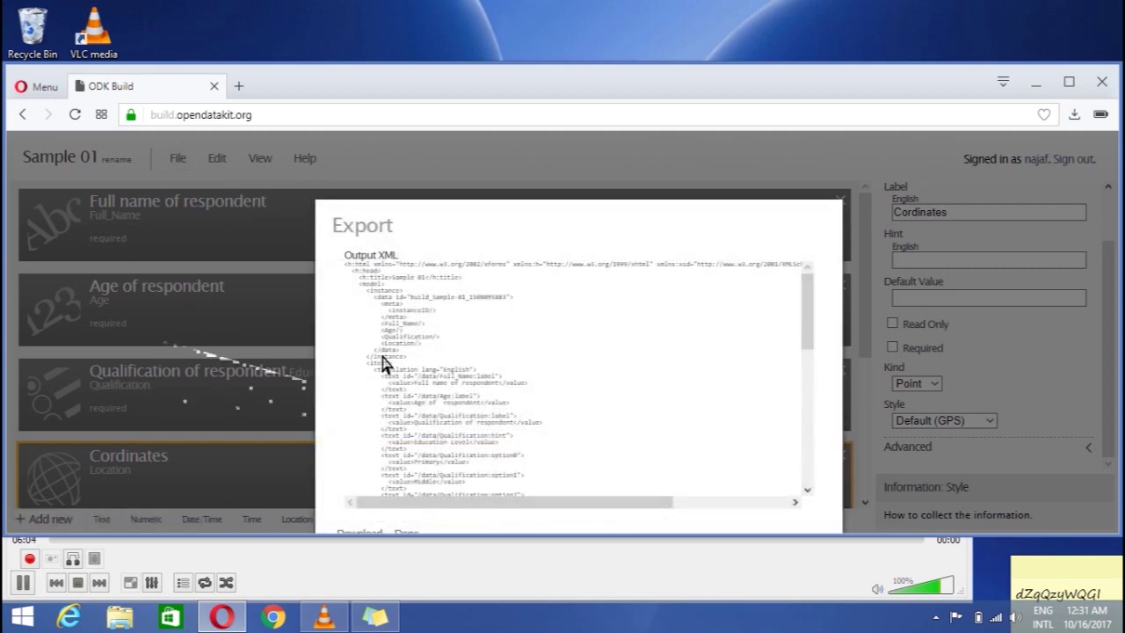
click(373, 536)
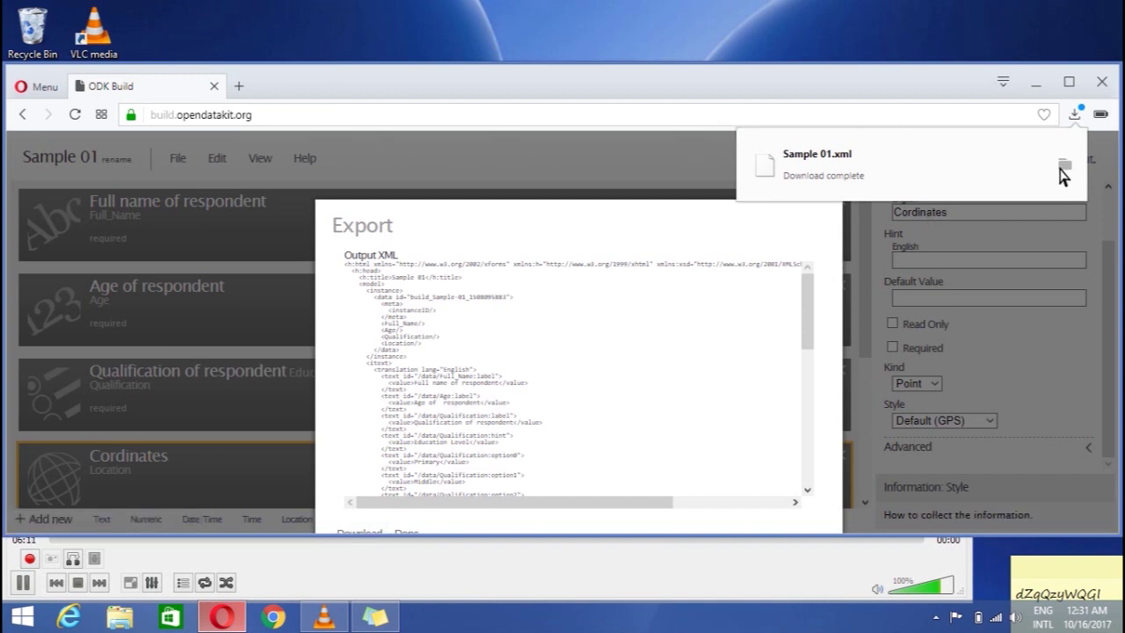
click(1068, 166)
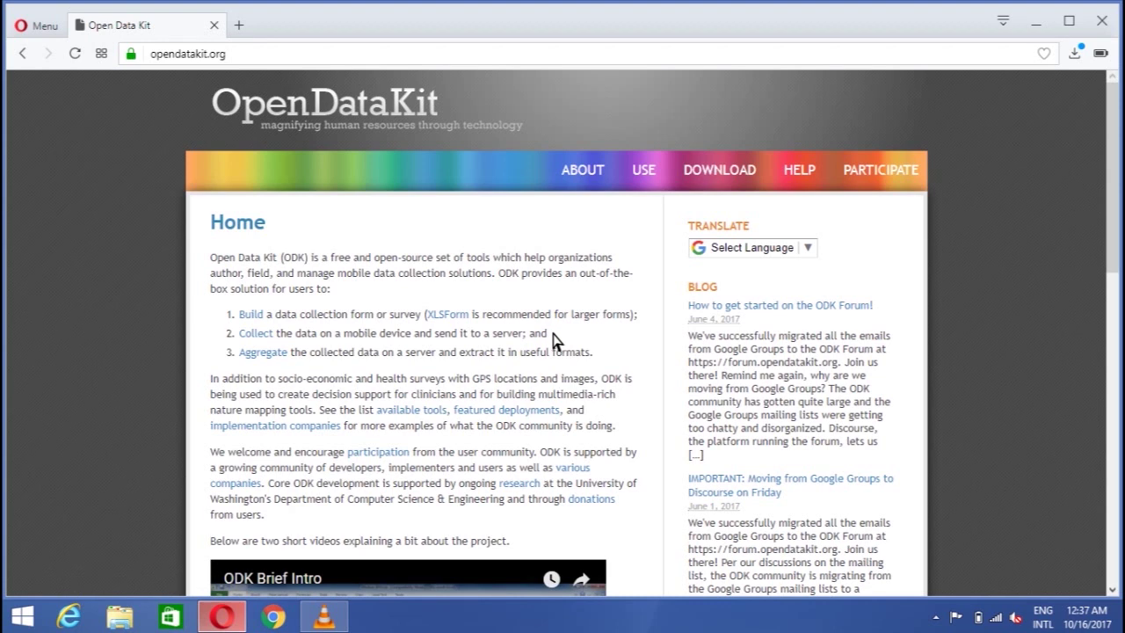
Open the ODK Collect page on opendatakit.org and review its four Google Play download steps
drag(548, 334, 239, 334)
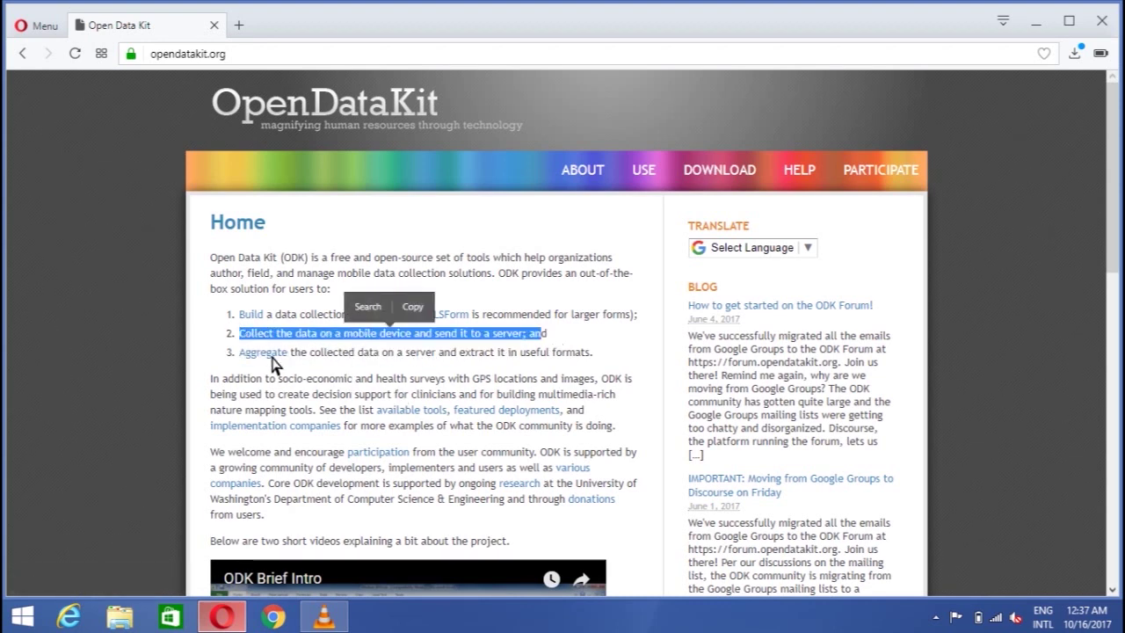
click(208, 358)
click(254, 333)
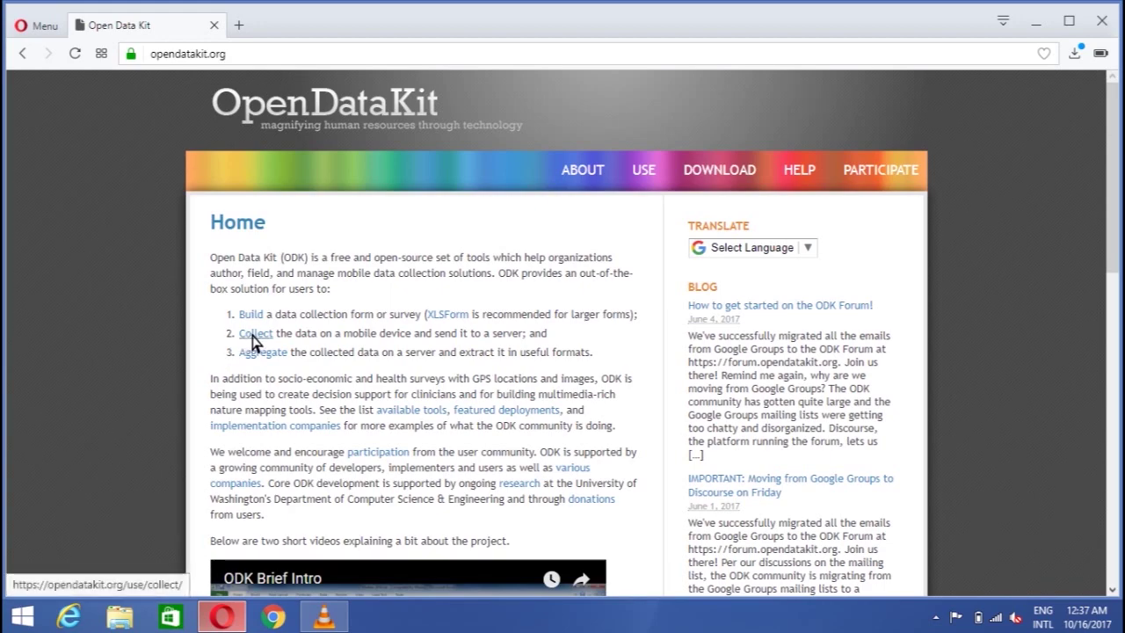
scroll(1116, 215, down, 5)
scroll(1116, 216, down, 3)
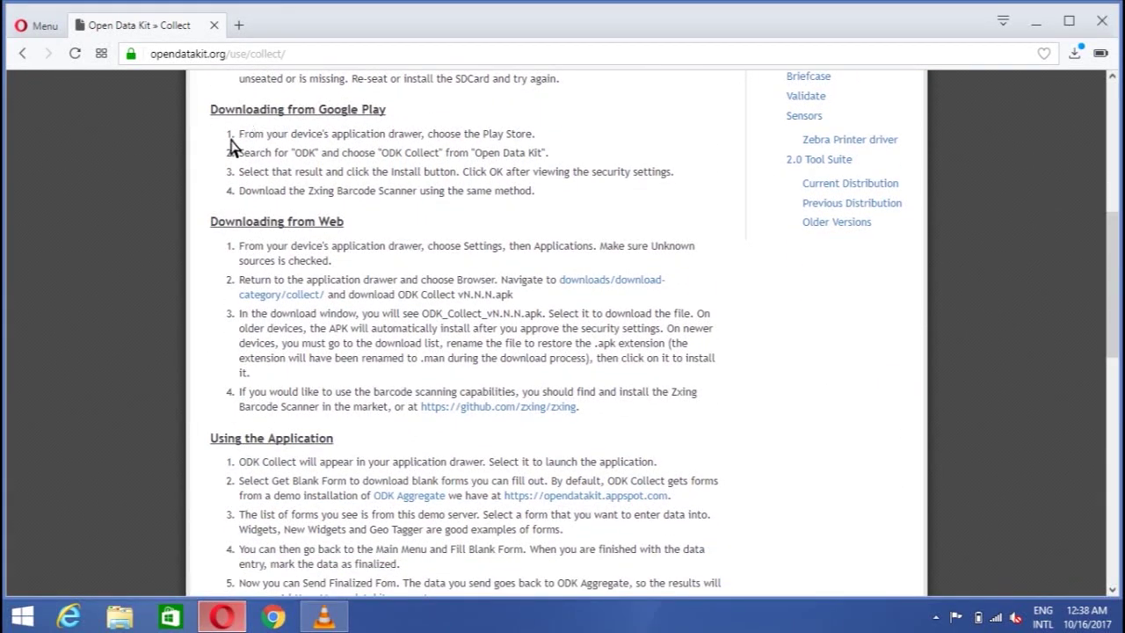
drag(230, 141, 538, 199)
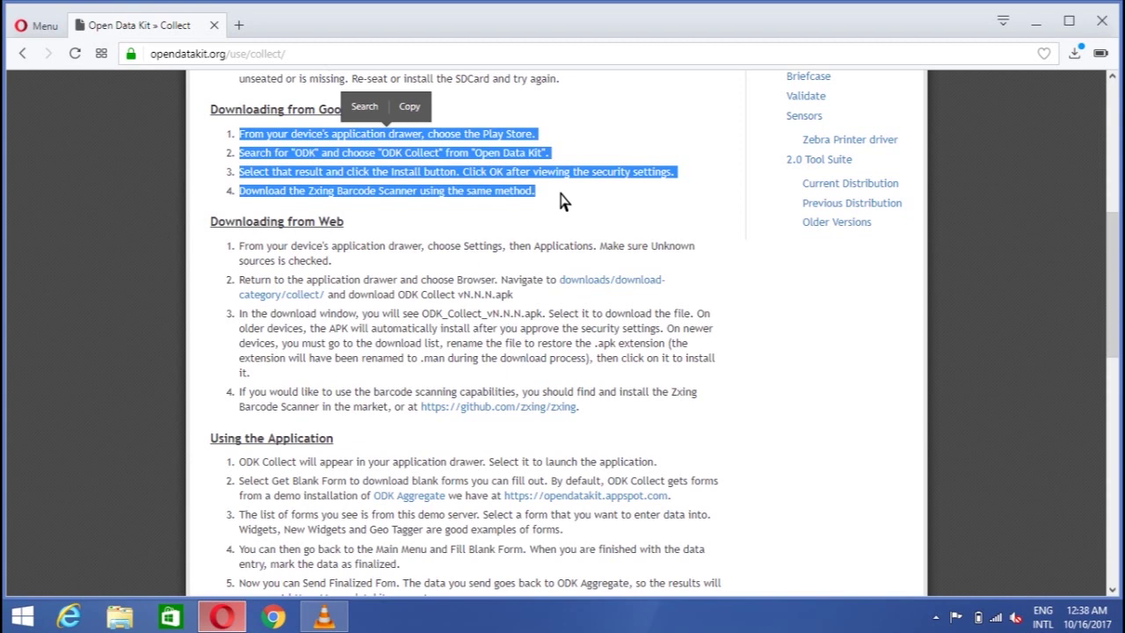
click(563, 201)
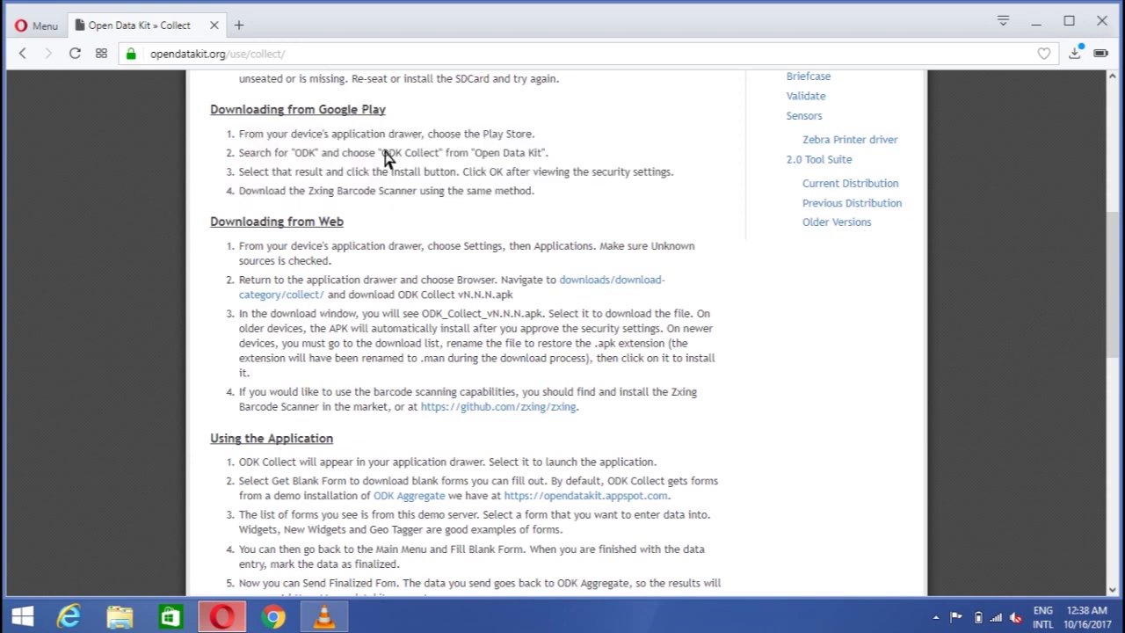
drag(387, 158, 439, 156)
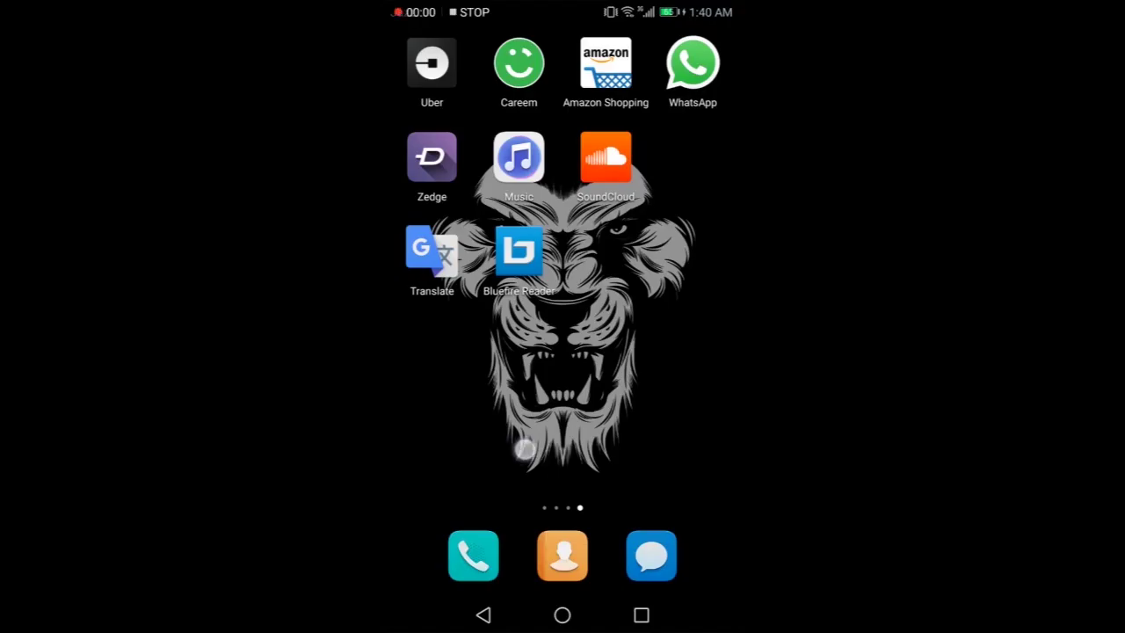
Search the Play Store for ODK and install ODK Collect, accepting its permissions
drag(525, 451, 695, 424)
drag(610, 436, 712, 435)
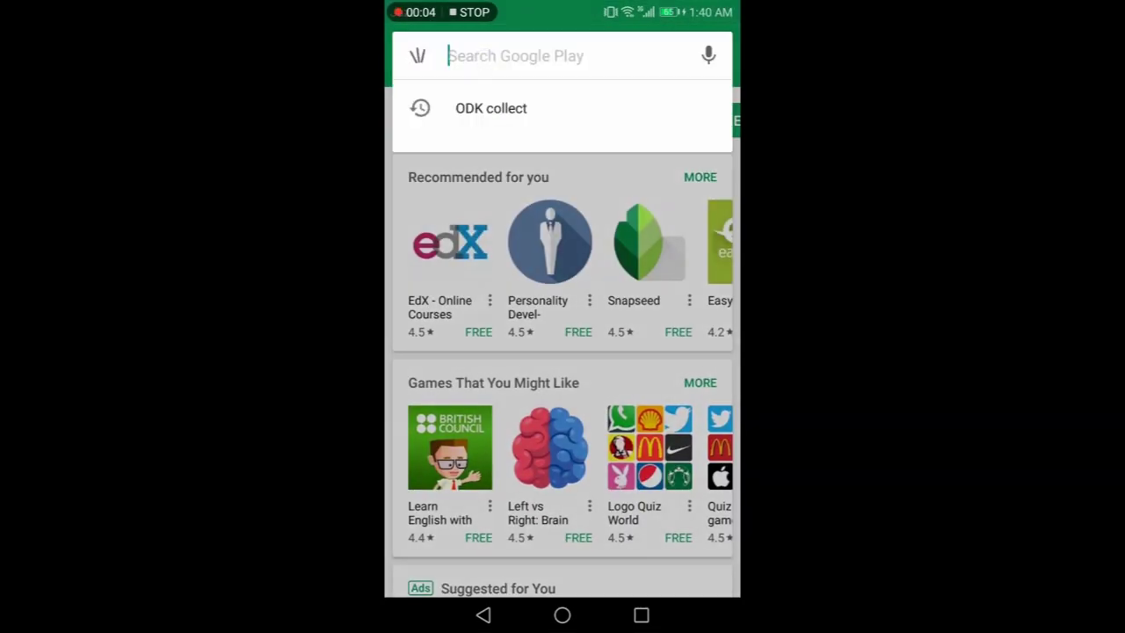
text(O)
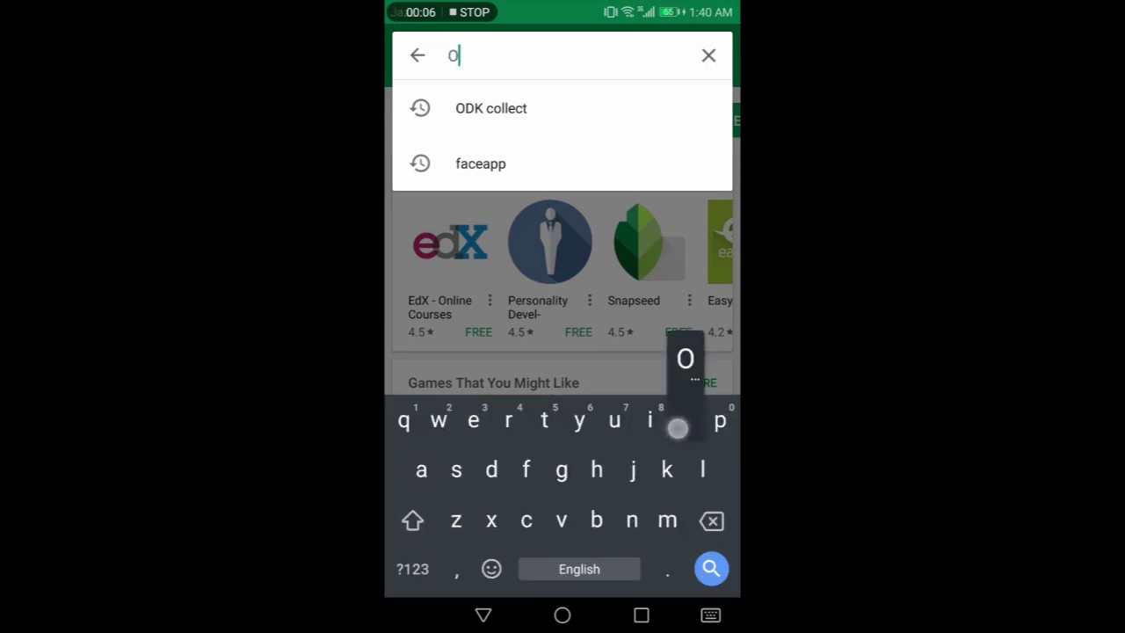
text(DK)
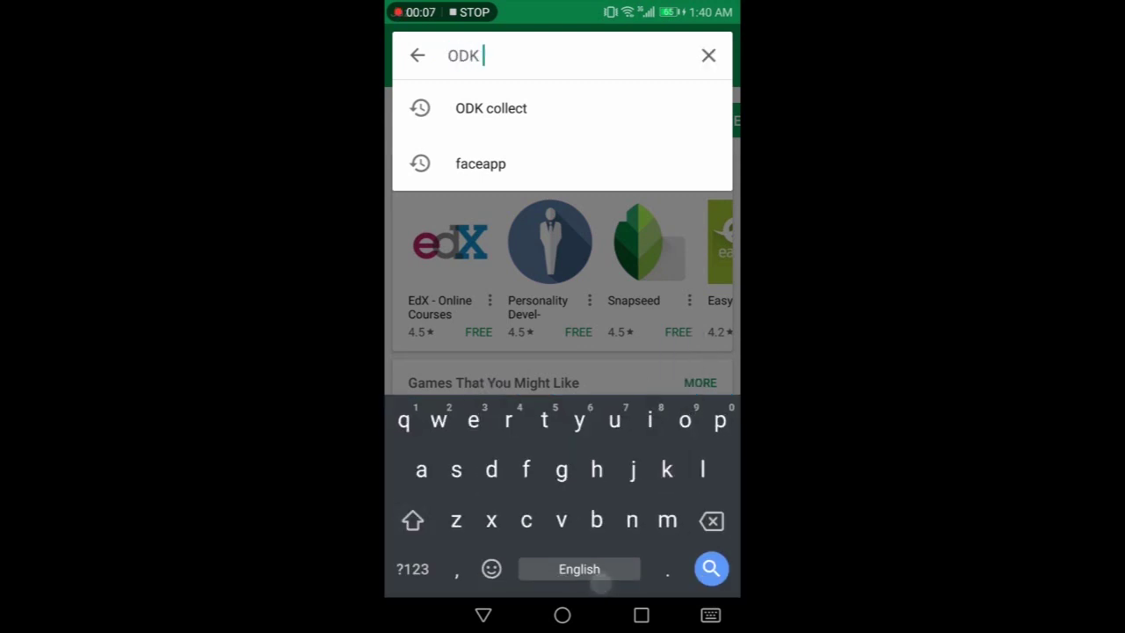
click(487, 163)
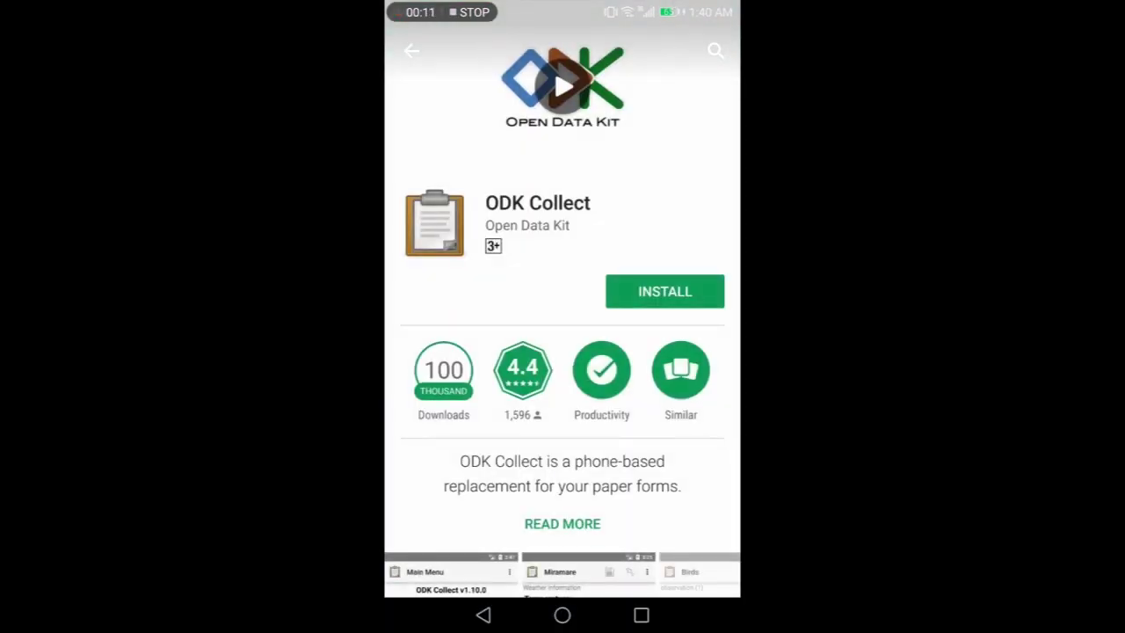
click(692, 291)
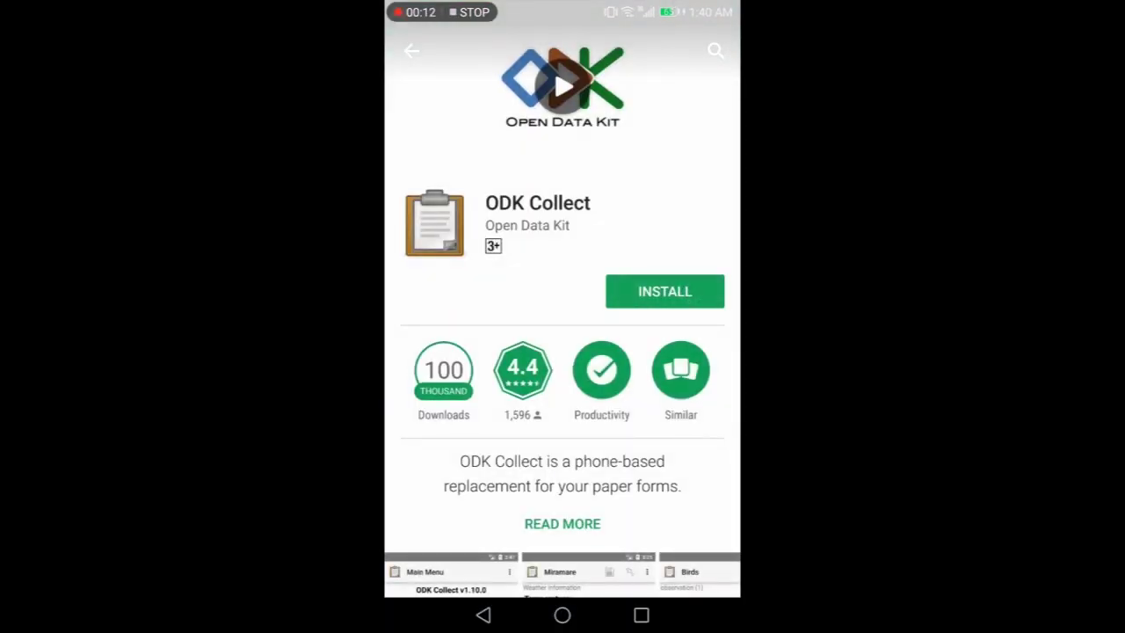
click(660, 498)
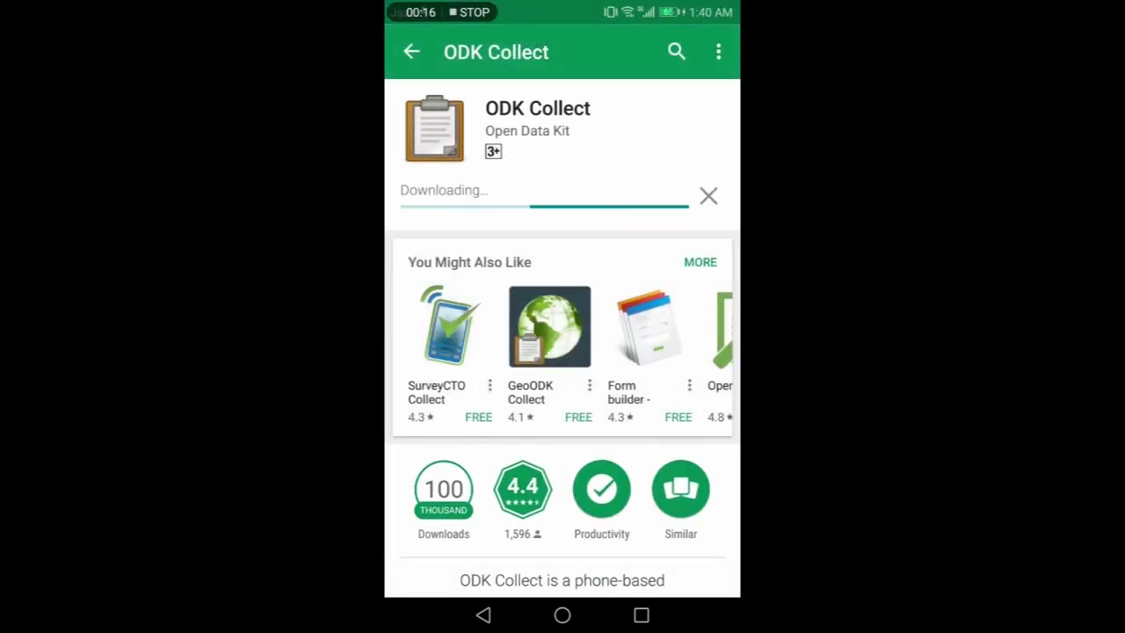
mouse_move(663, 537)
mouse_down()
mouse_move(670, 477)
mouse_move(665, 563)
mouse_move(660, 545)
mouse_up()
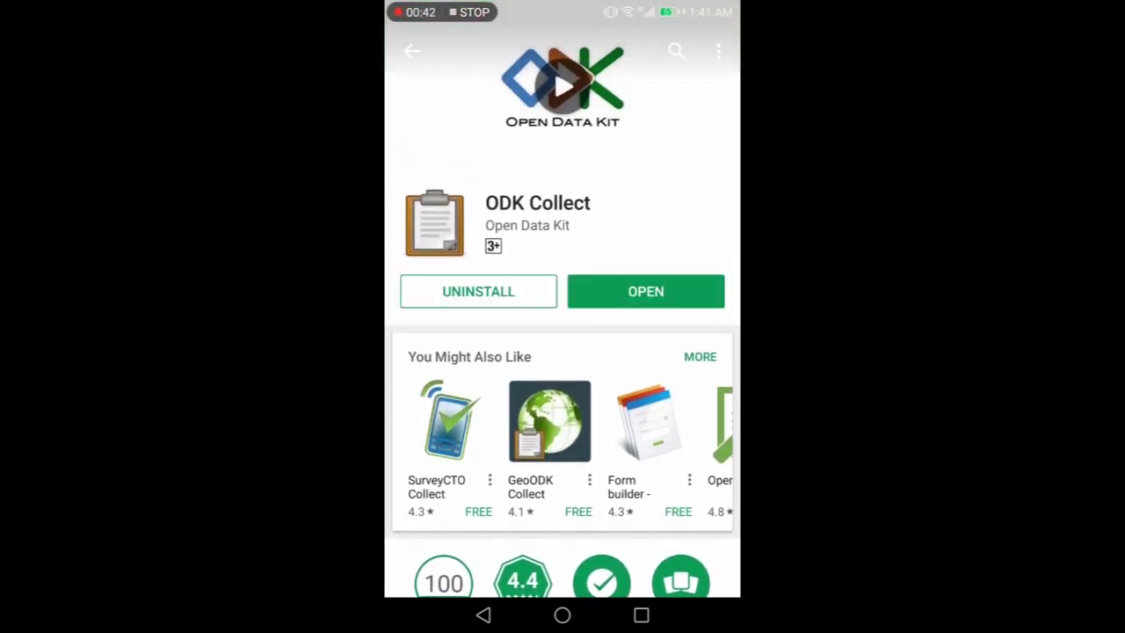
Launch ODK Collect, check Fill Blank Form shows nothing available, and go back
click(675, 292)
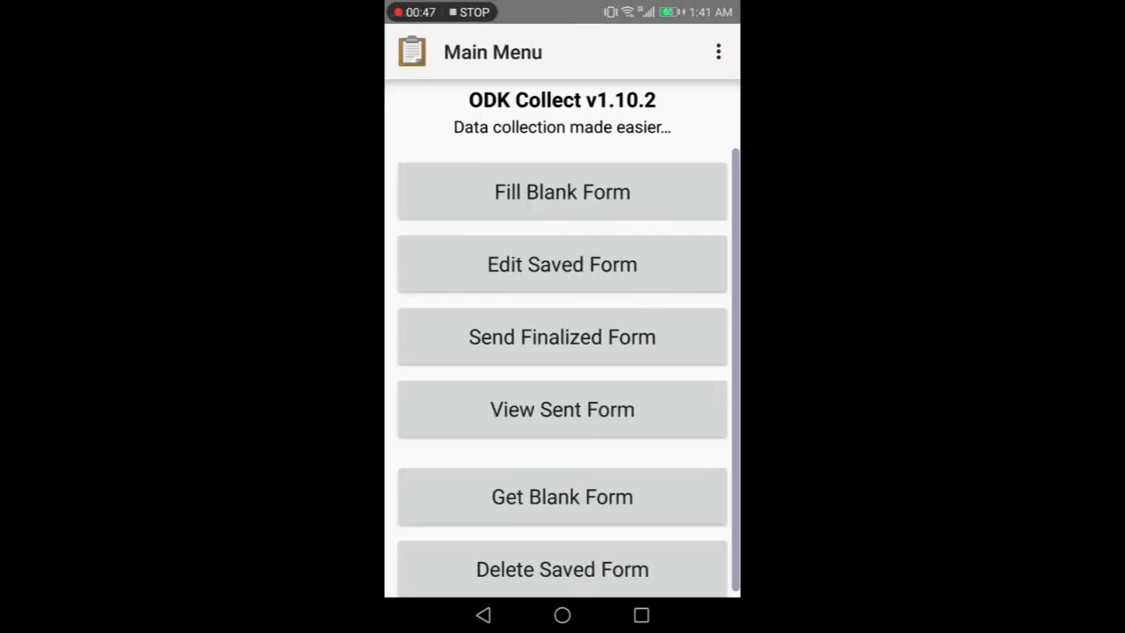
scroll(642, 402, down, 1)
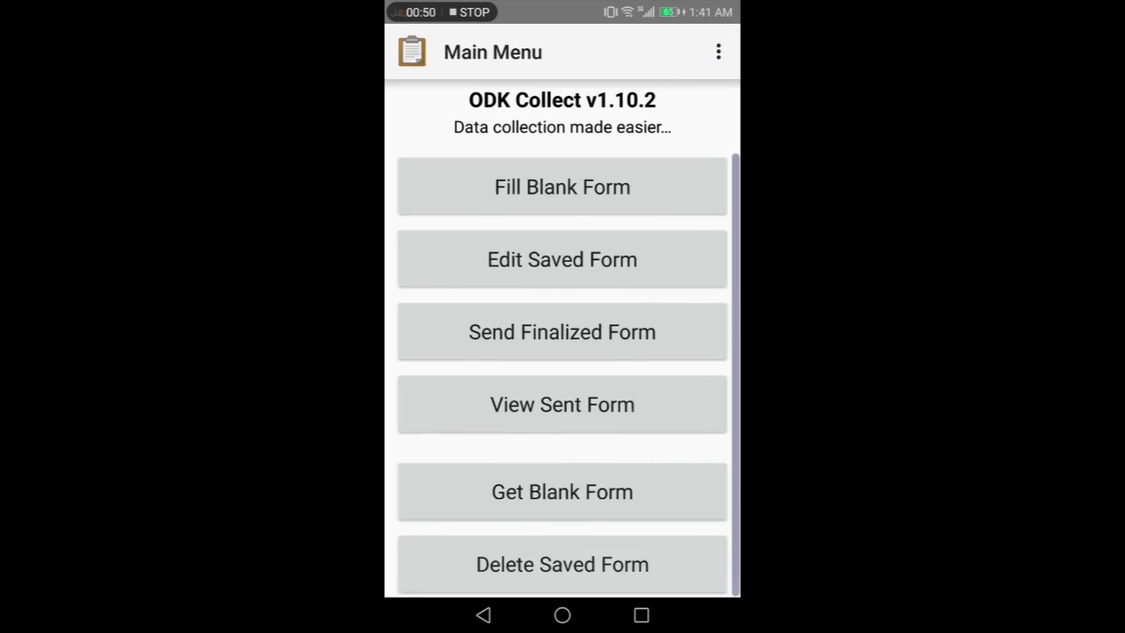
scroll(641, 389, up, 1)
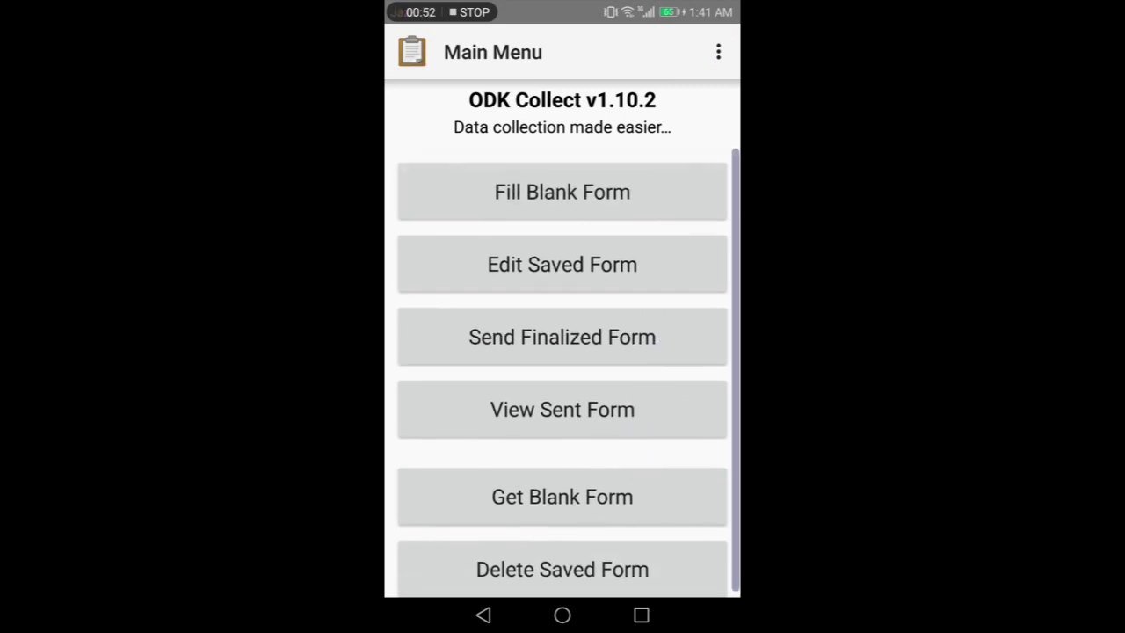
click(432, 184)
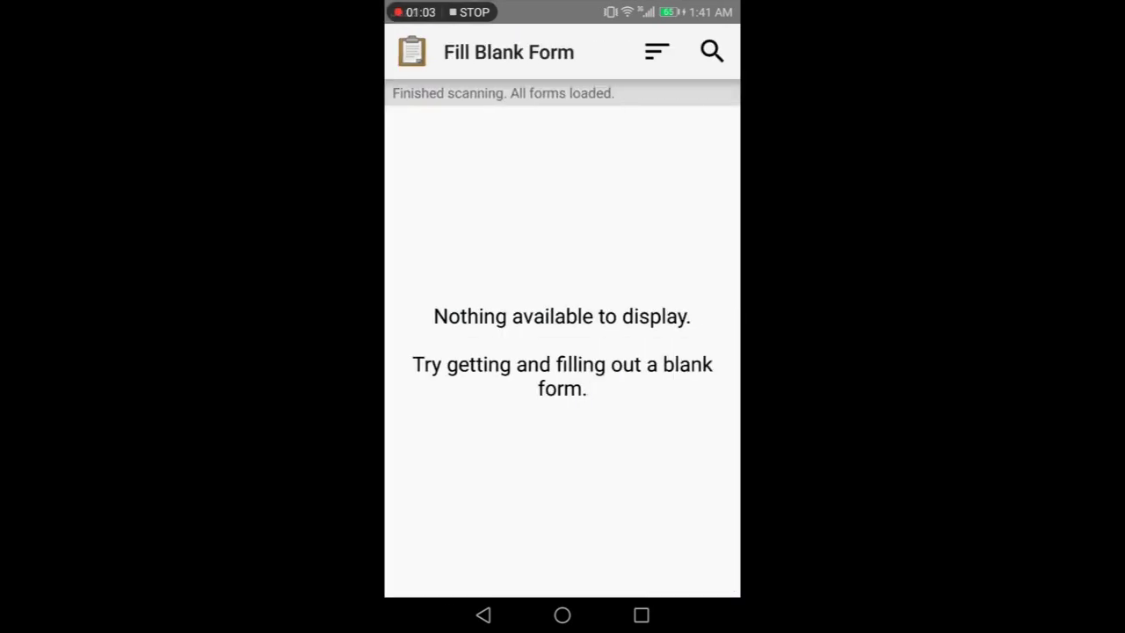
click(490, 617)
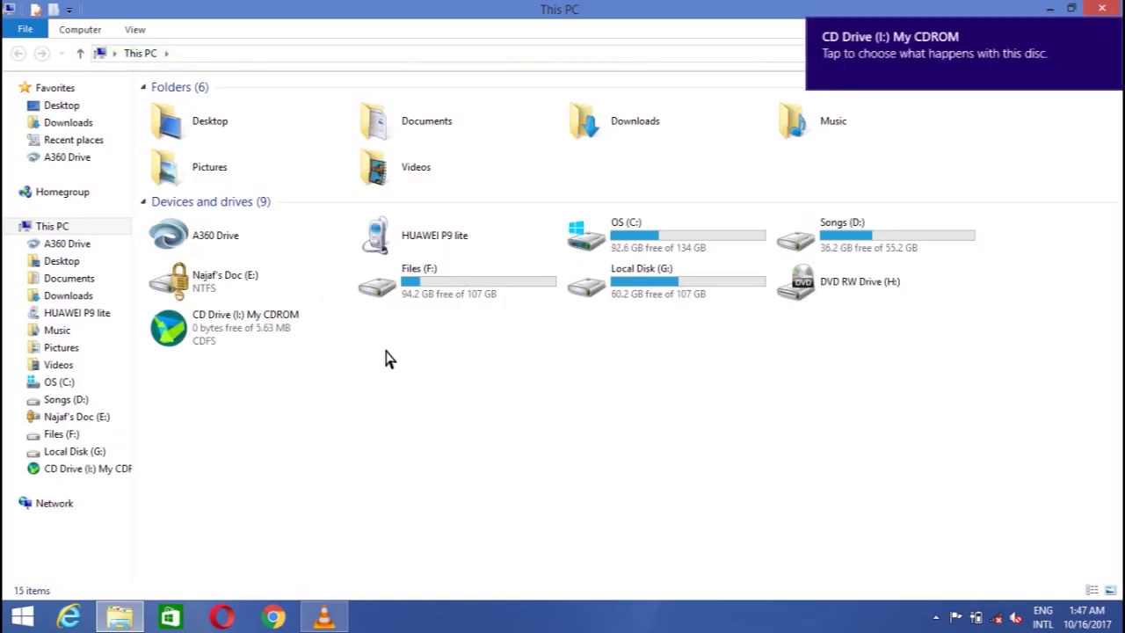
Copy Sample 01.xml from the Downloads folder on the HUAWEI P9 lite's internal storage
double_click(453, 242)
click(236, 114)
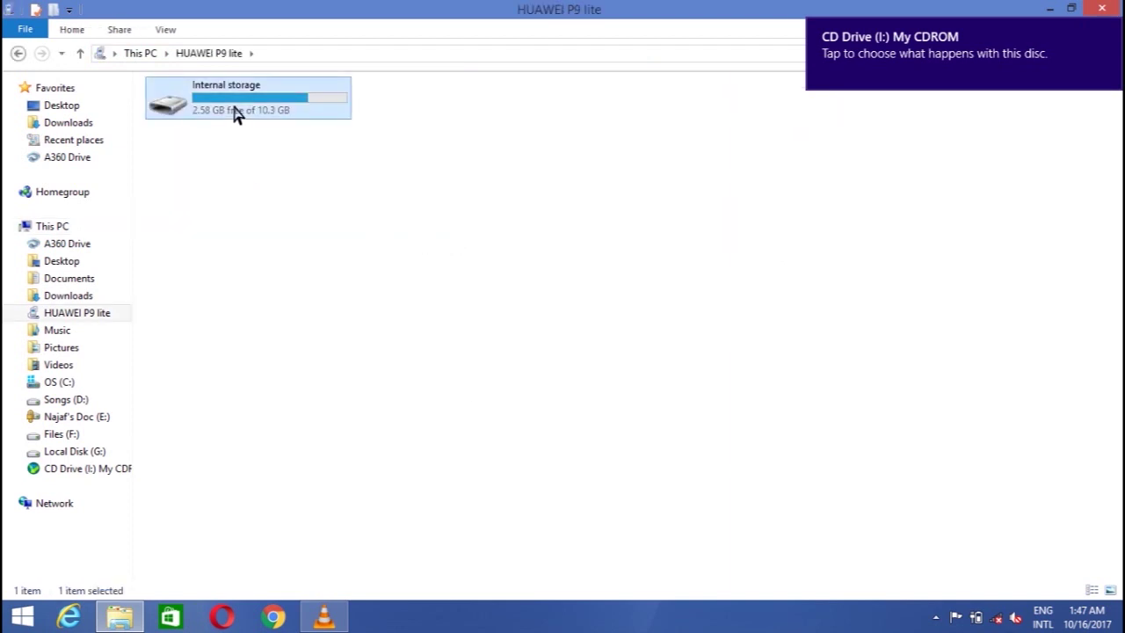
double_click(236, 114)
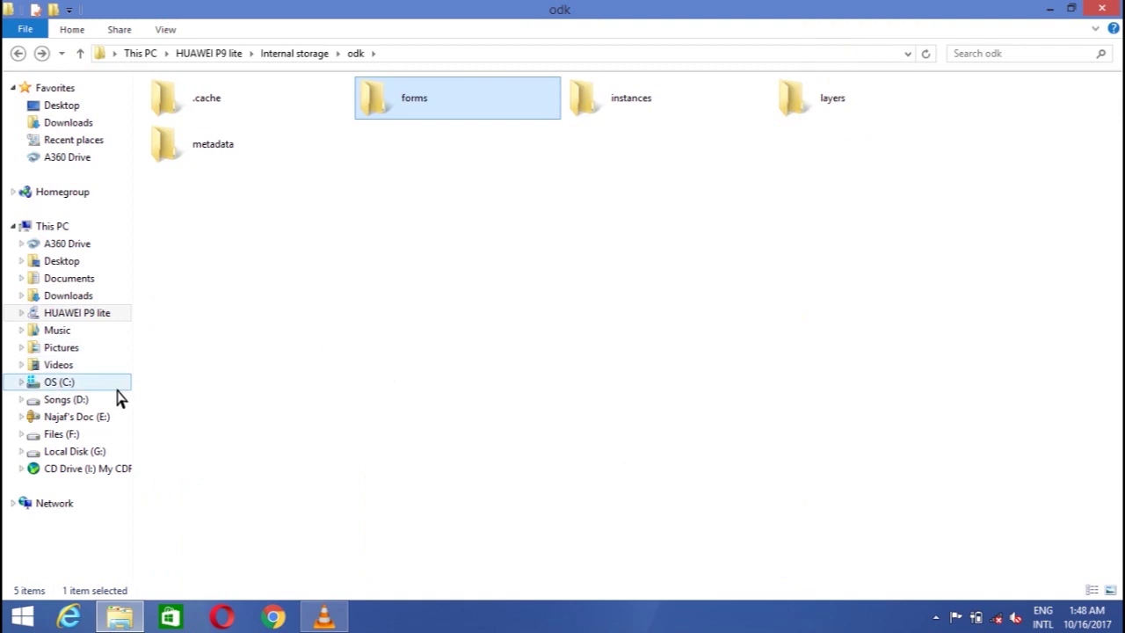
click(68, 299)
click(466, 143)
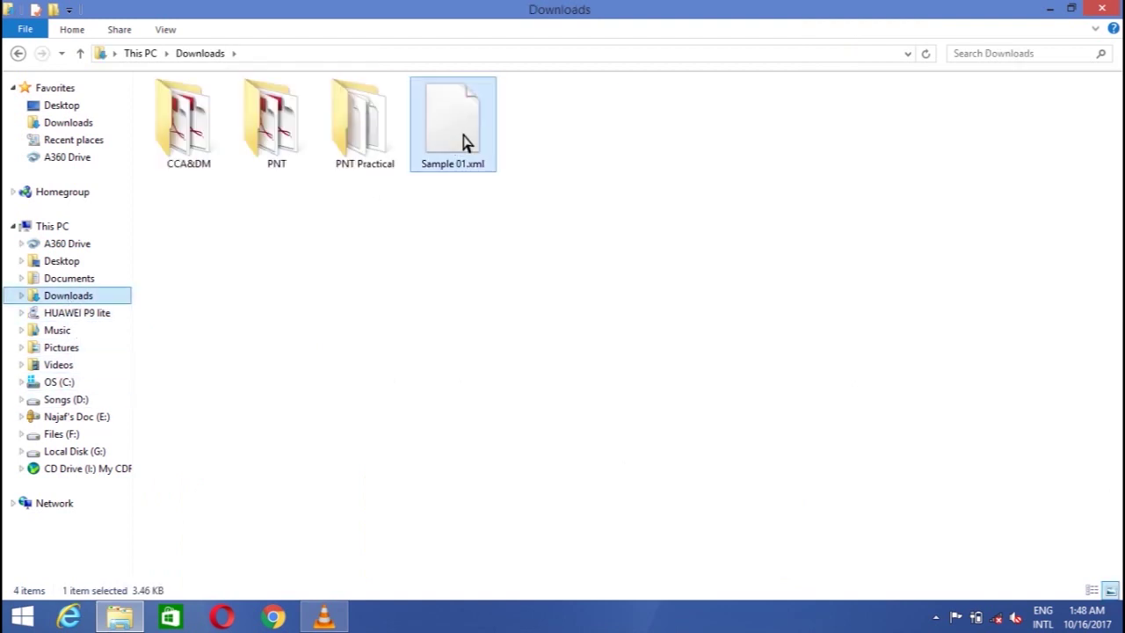
right_click(465, 143)
click(603, 372)
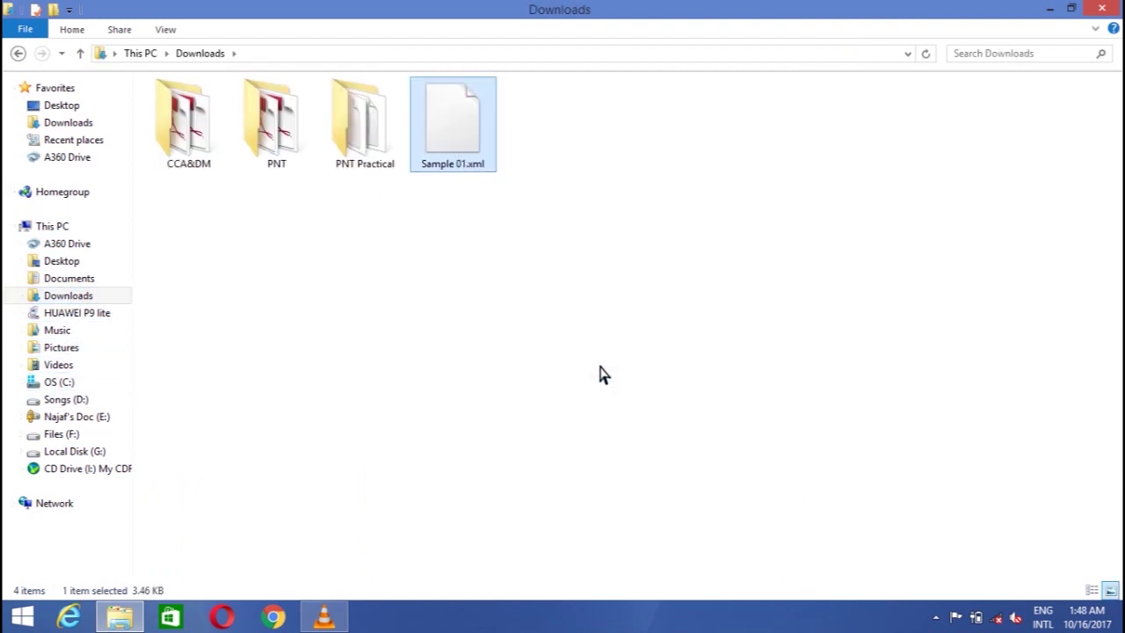
Paste Sample 01.xml into the phone's Internal storage > odk > forms folder
click(120, 314)
double_click(246, 103)
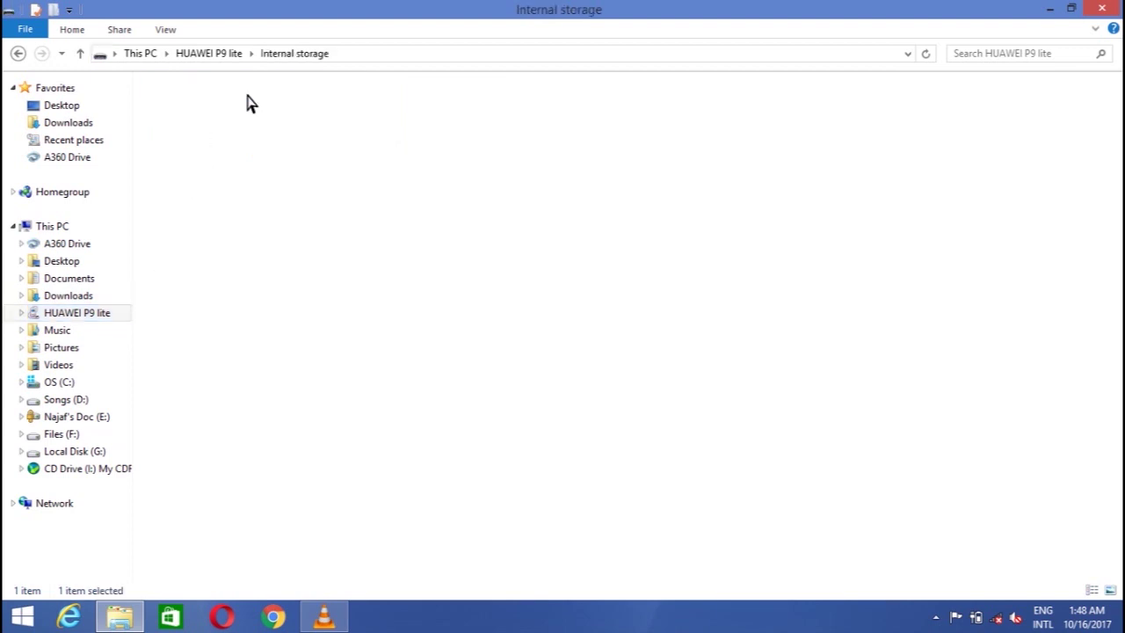
double_click(641, 483)
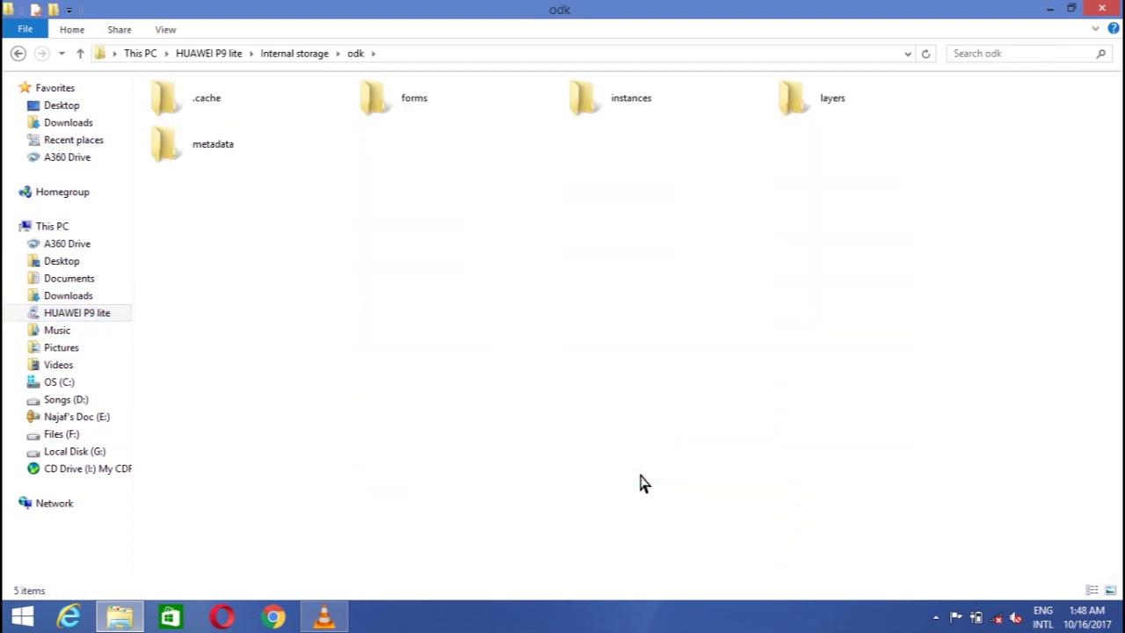
double_click(410, 107)
right_click(405, 103)
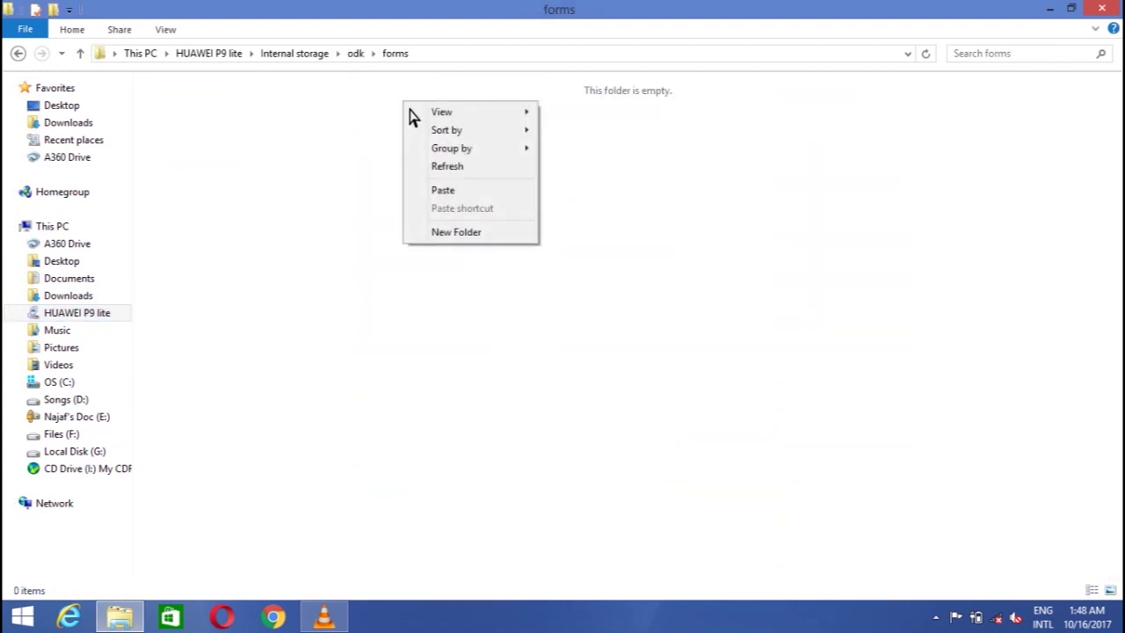
click(444, 192)
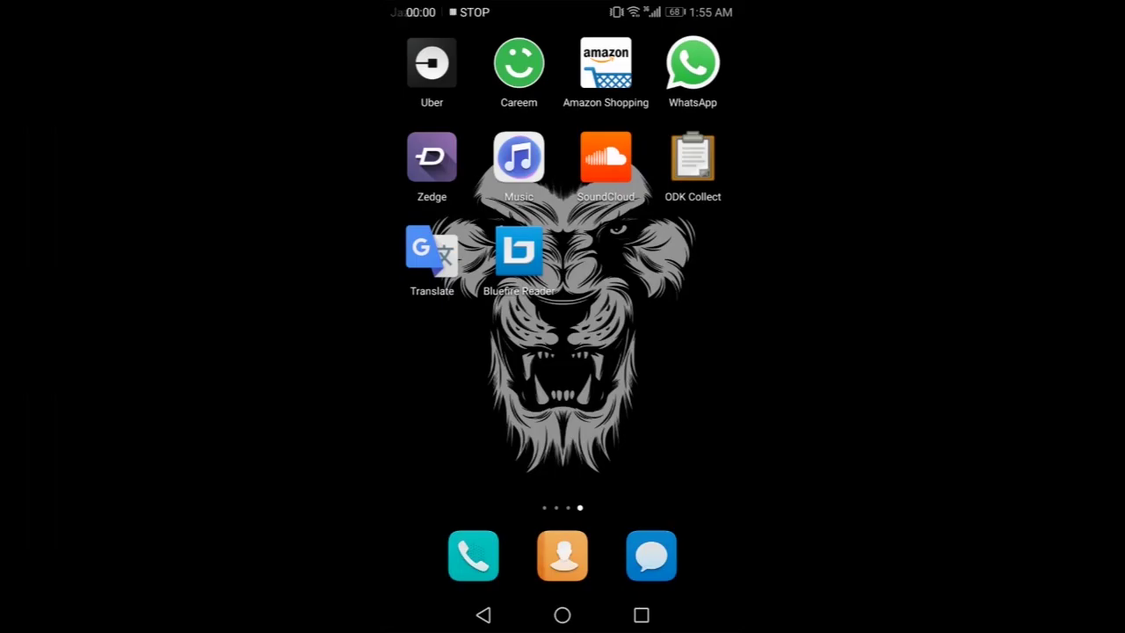
Launch ODK Collect, start a Sample 01 form and enter the respondent's name
click(693, 158)
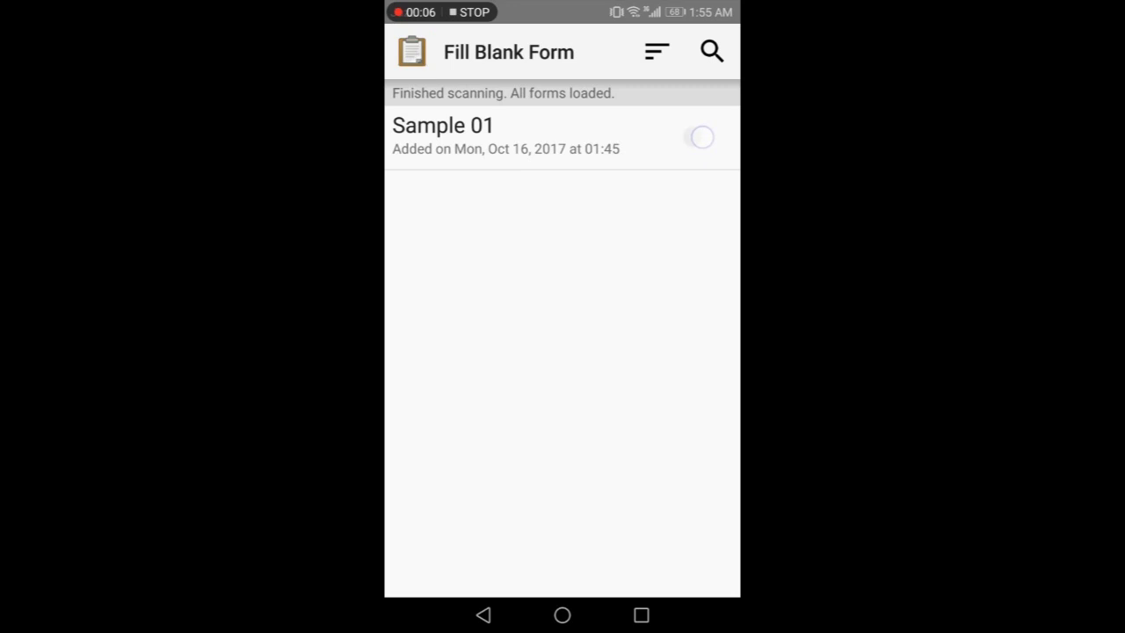
click(700, 137)
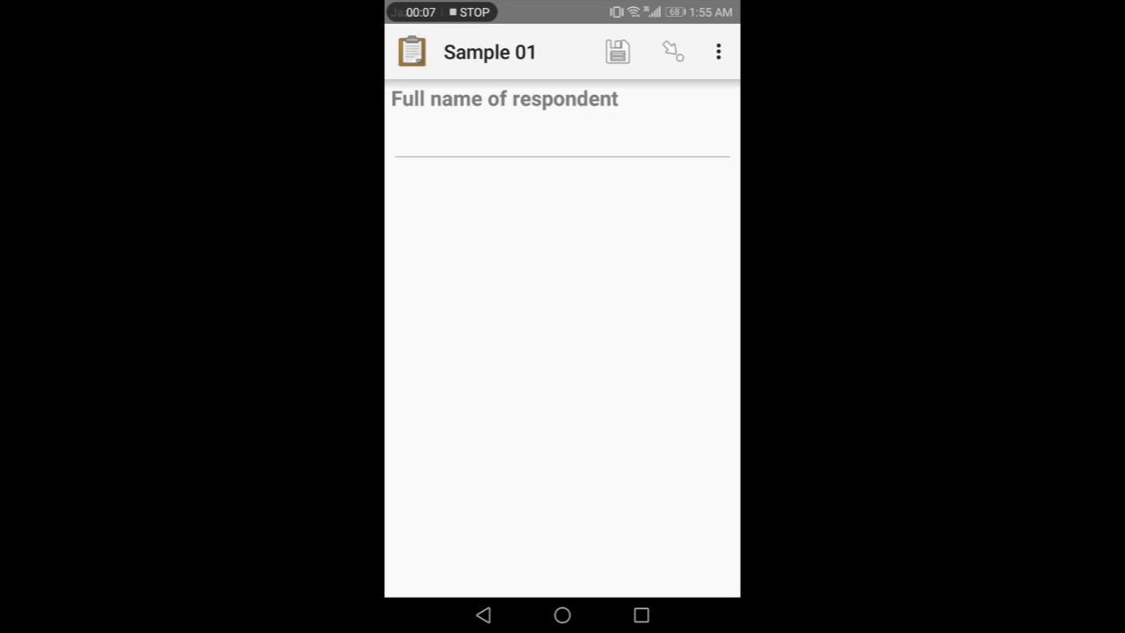
click(563, 141)
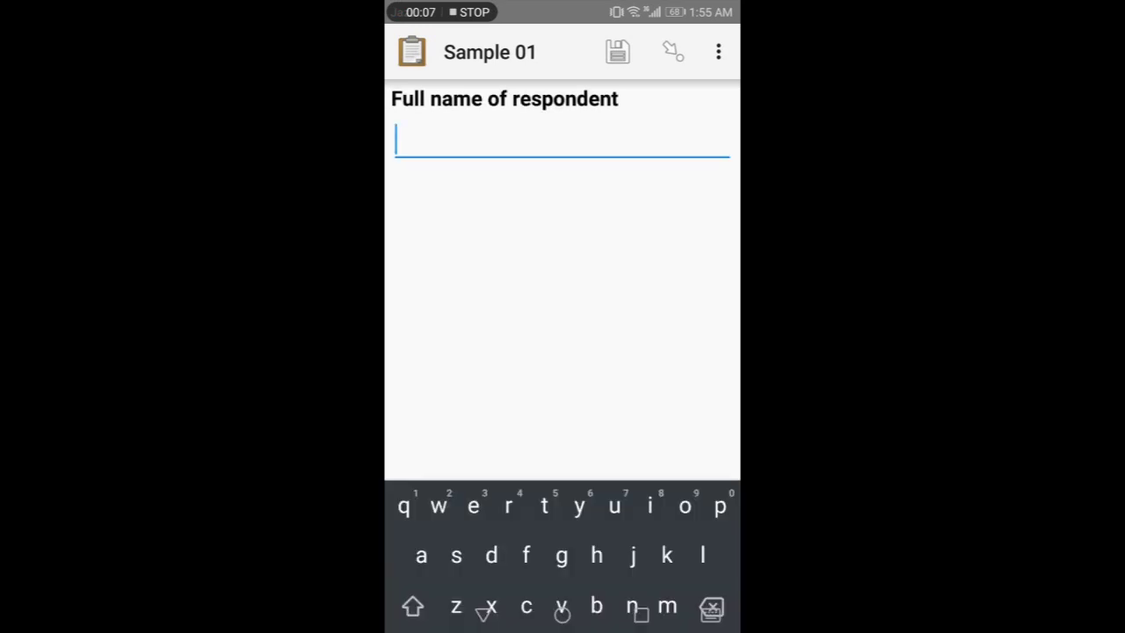
text(Najaf)
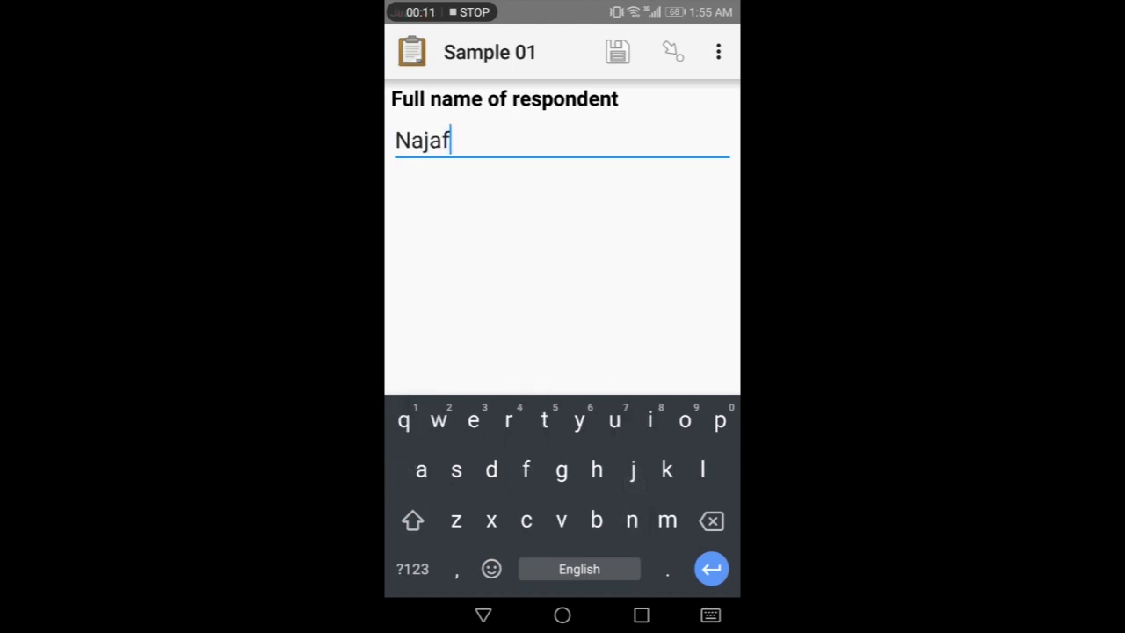
drag(596, 316, 422, 318)
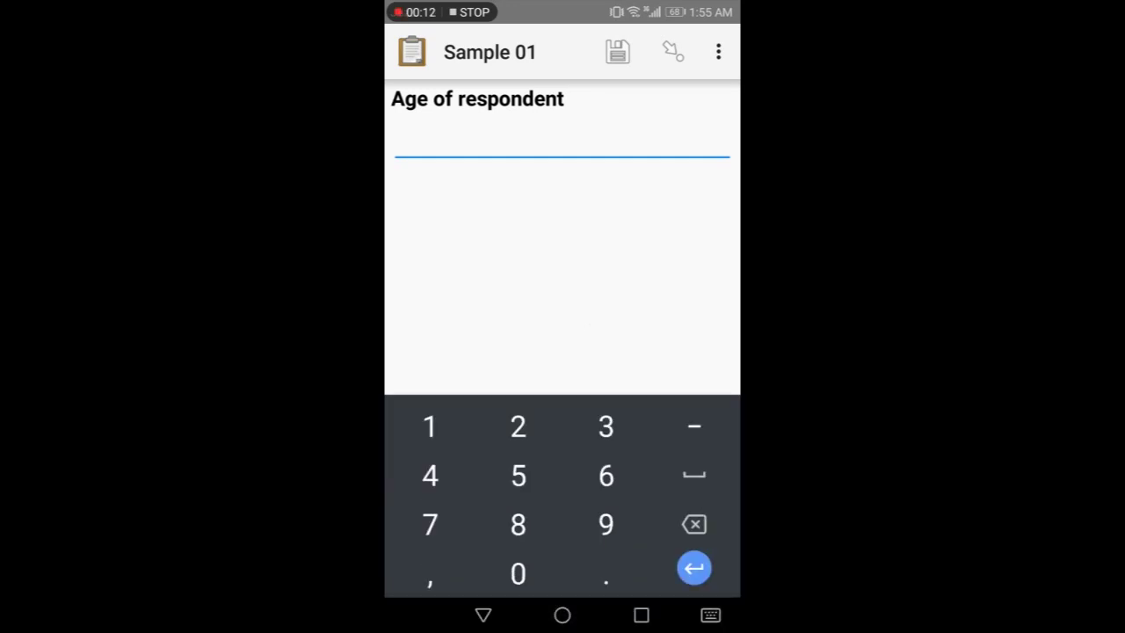
Answer age 20, qualification Inter and the coordinates question, reaching the form's end
drag(672, 299, 602, 321)
click(502, 427)
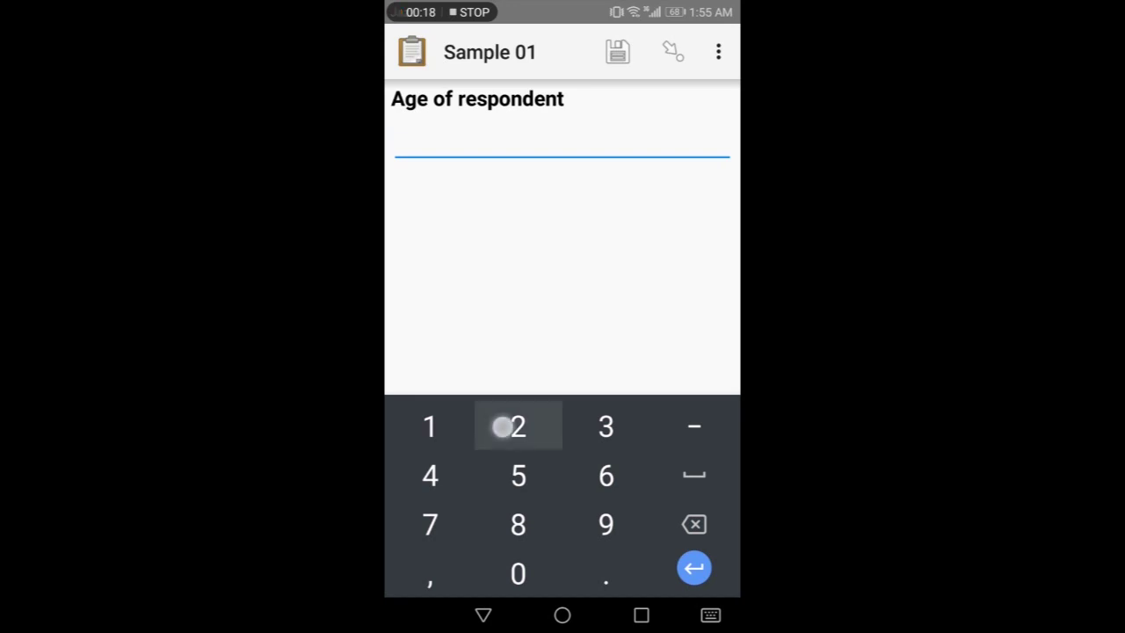
click(534, 580)
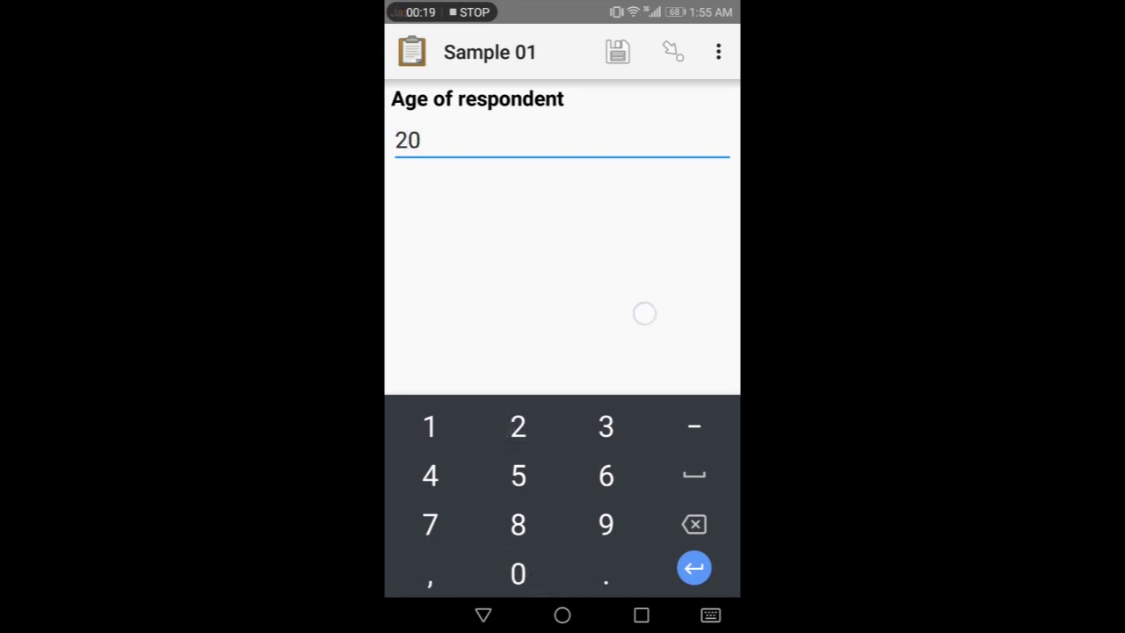
drag(569, 336, 422, 339)
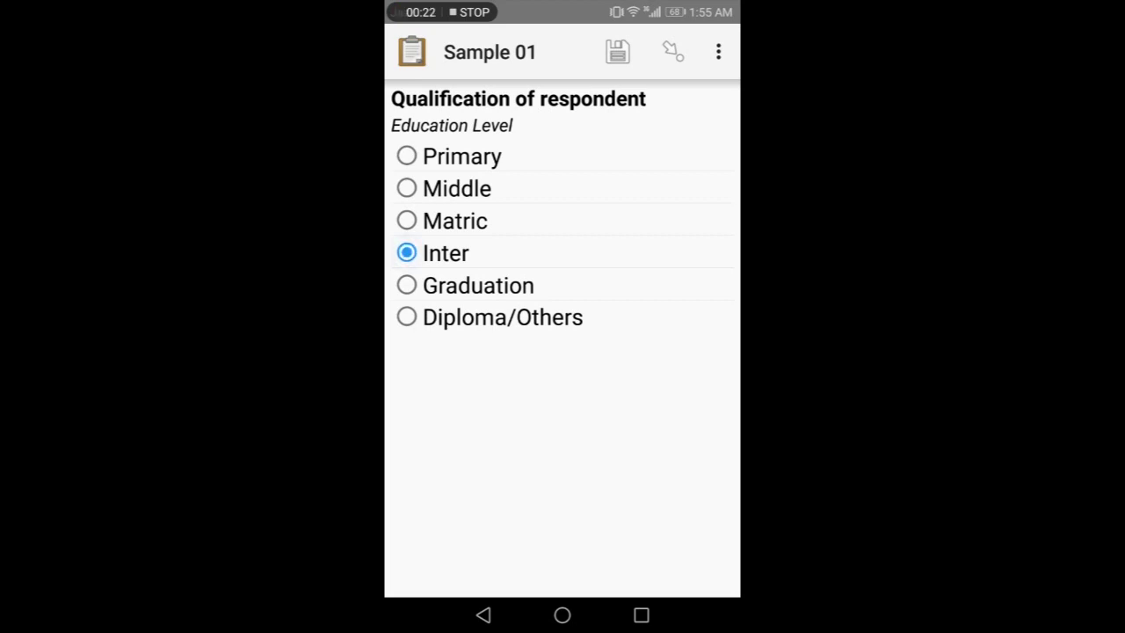
drag(698, 397, 554, 439)
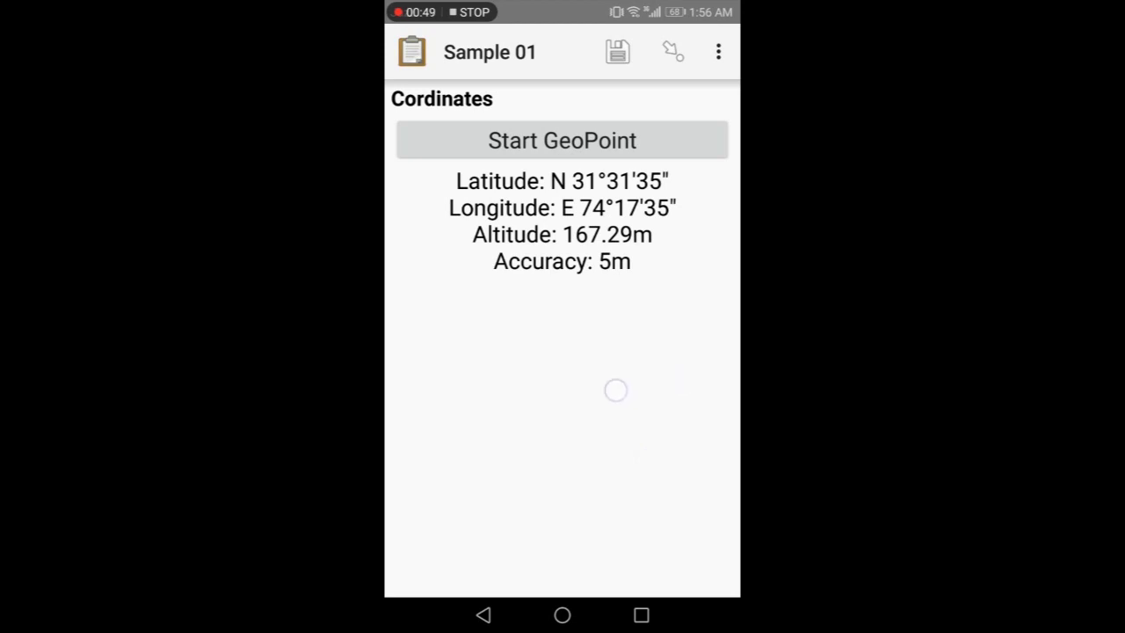
drag(615, 390, 457, 392)
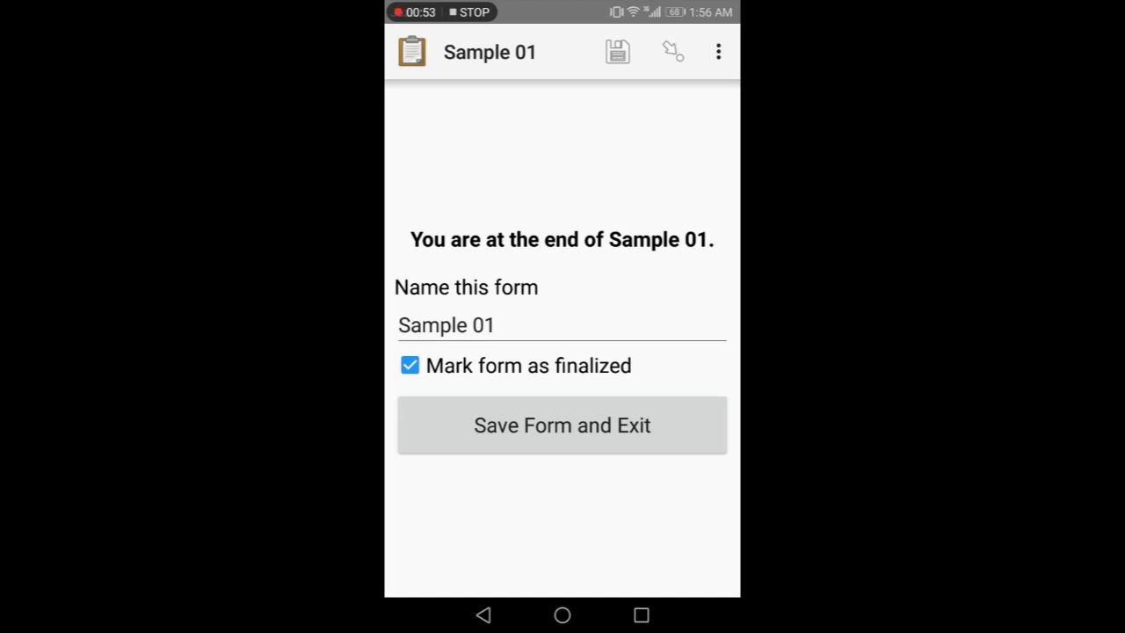
Save the finalized Sample 01 record and exit, then reopen the blank forms list
click(585, 426)
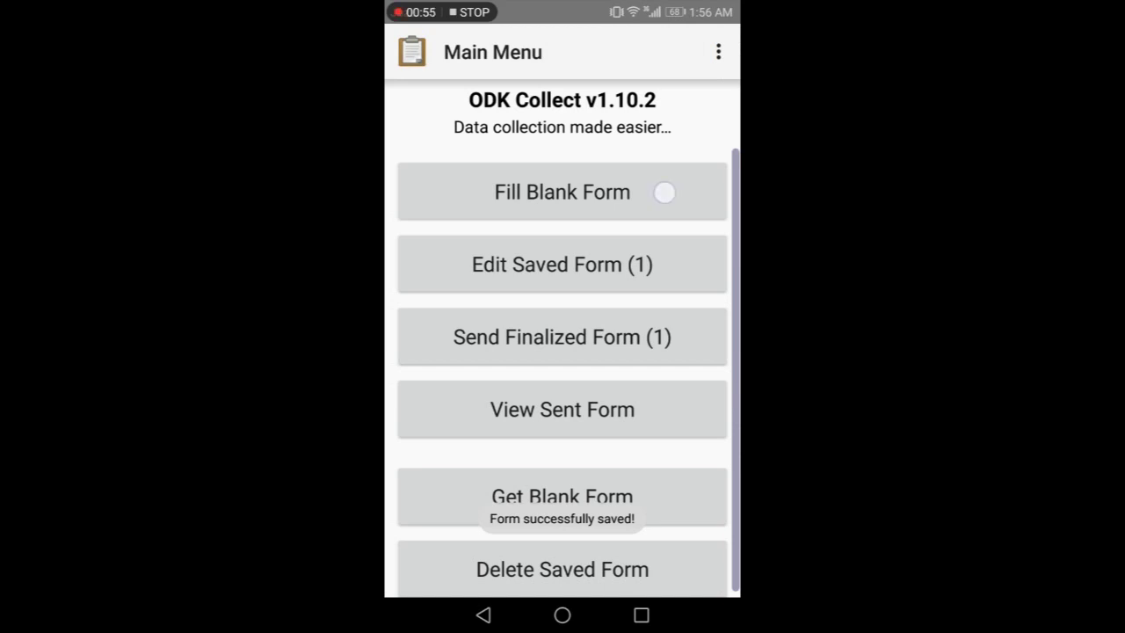
click(664, 193)
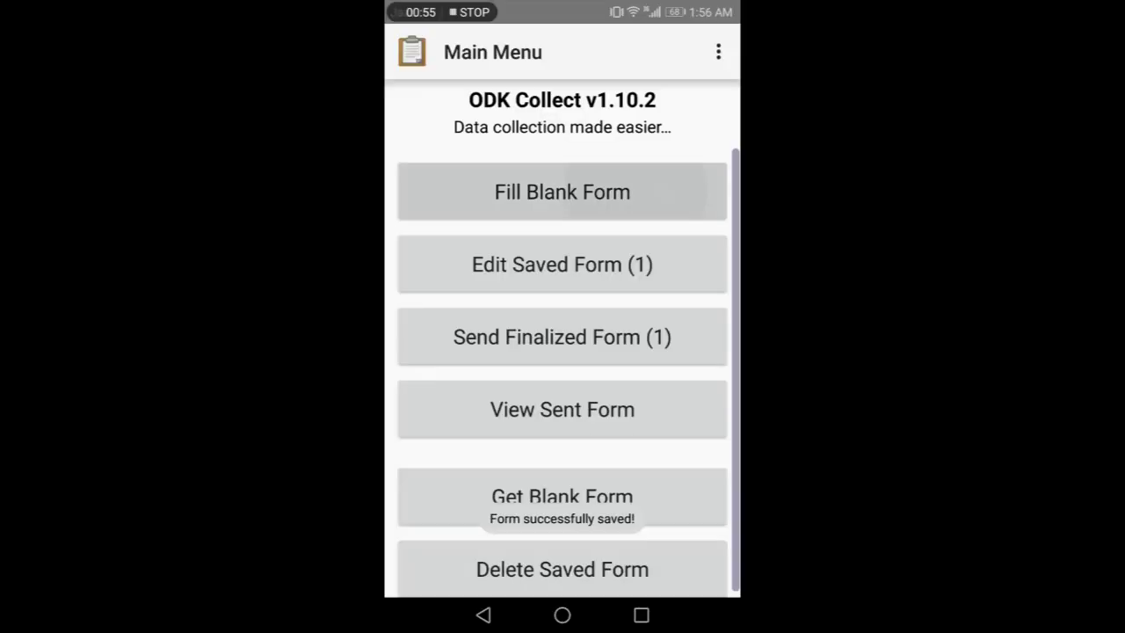
Start a second Sample 01 record with the respondent's name, age 18 and Graduation
click(672, 139)
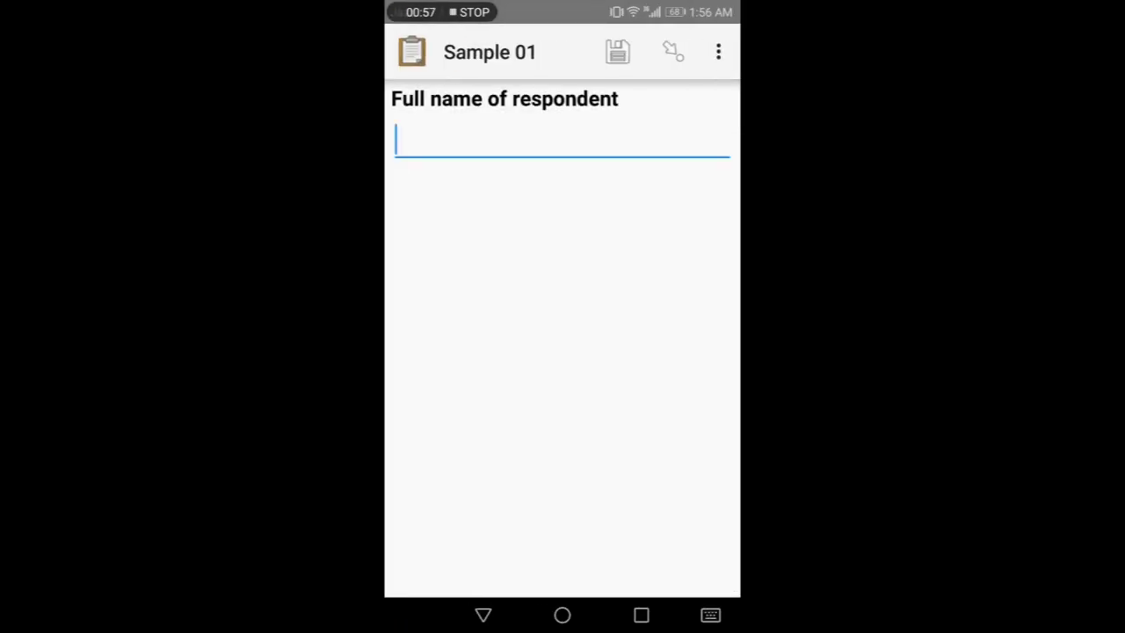
text(S)
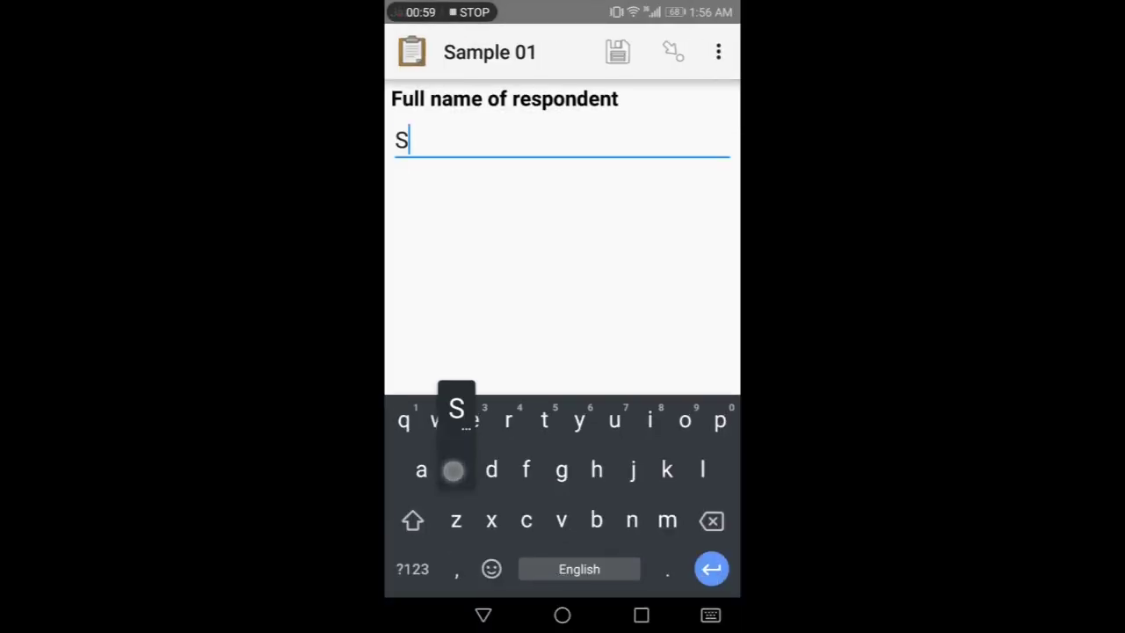
text(aqib)
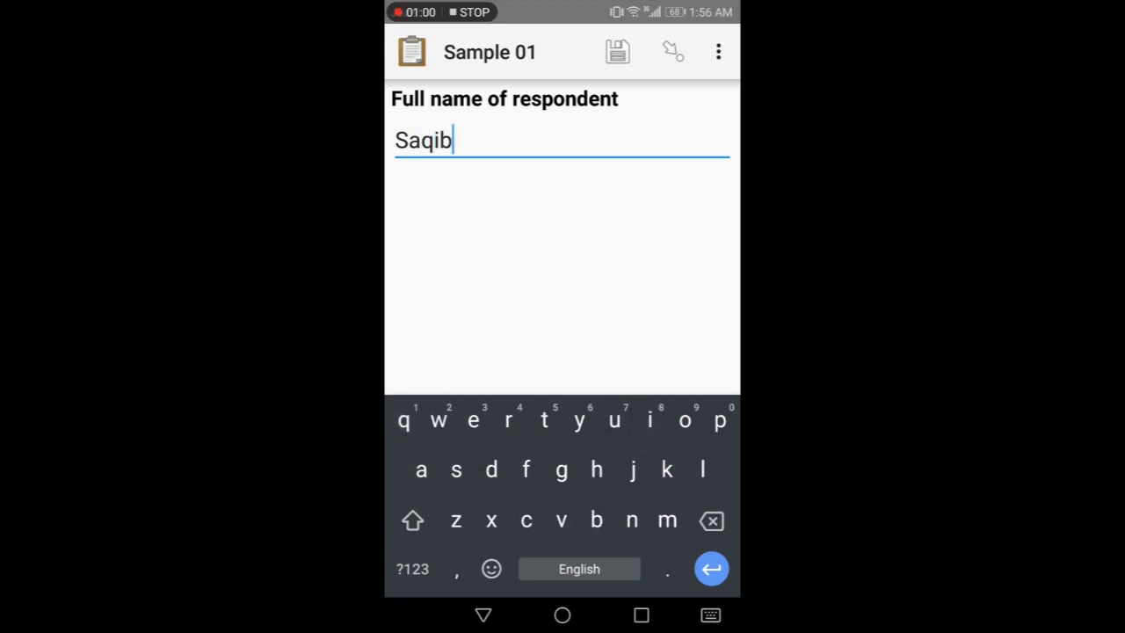
drag(682, 311, 595, 334)
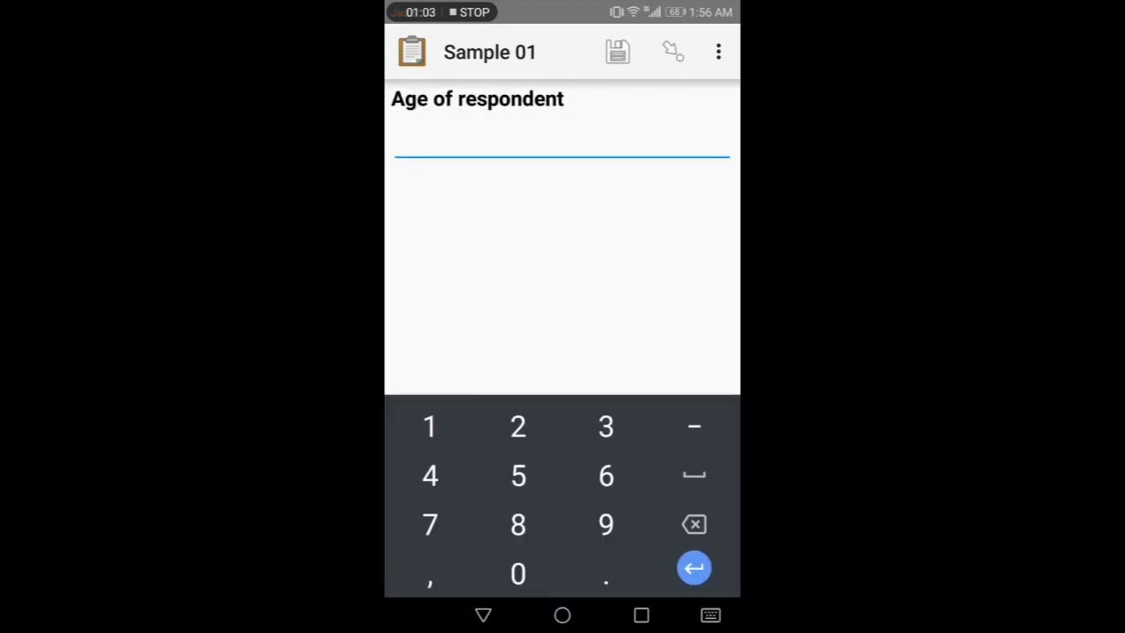
text(18)
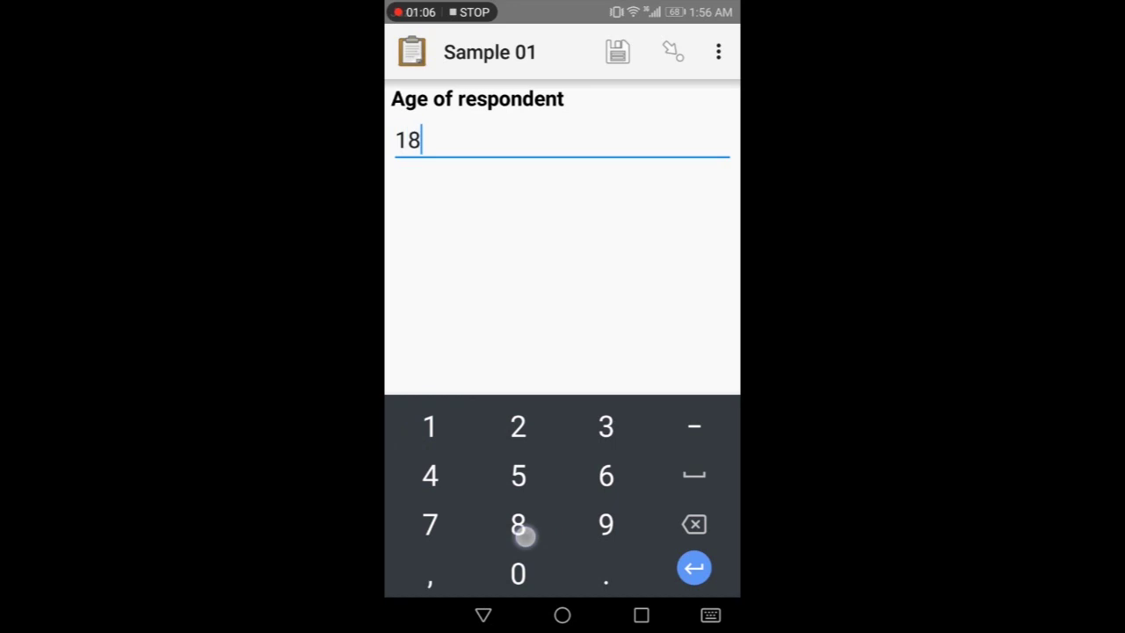
drag(598, 350, 518, 356)
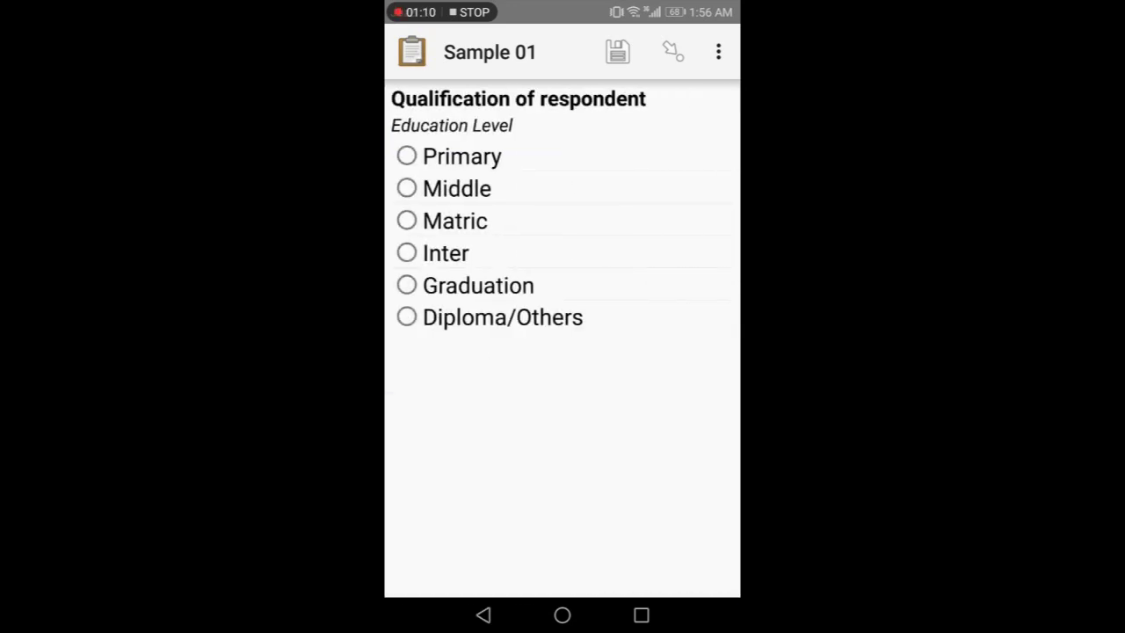
click(406, 285)
Capture the GPS coordinates, then save the completed form and exit
drag(589, 450, 475, 448)
click(419, 144)
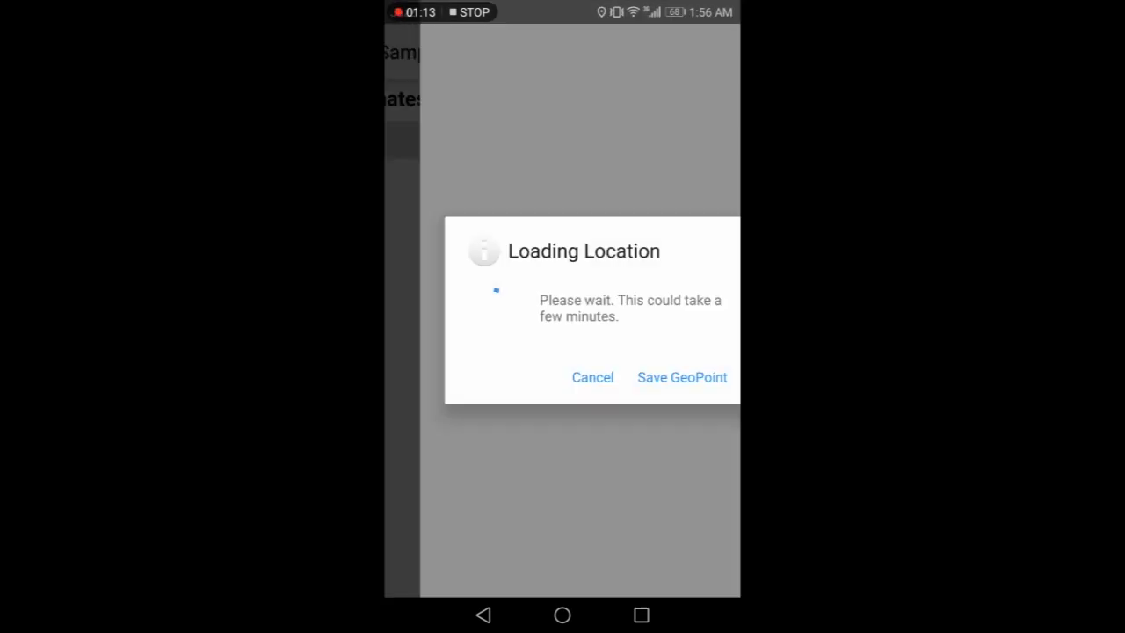
mouse_move(623, 507)
mouse_down()
mouse_move(621, 470)
mouse_move(627, 482)
mouse_move(631, 465)
mouse_up()
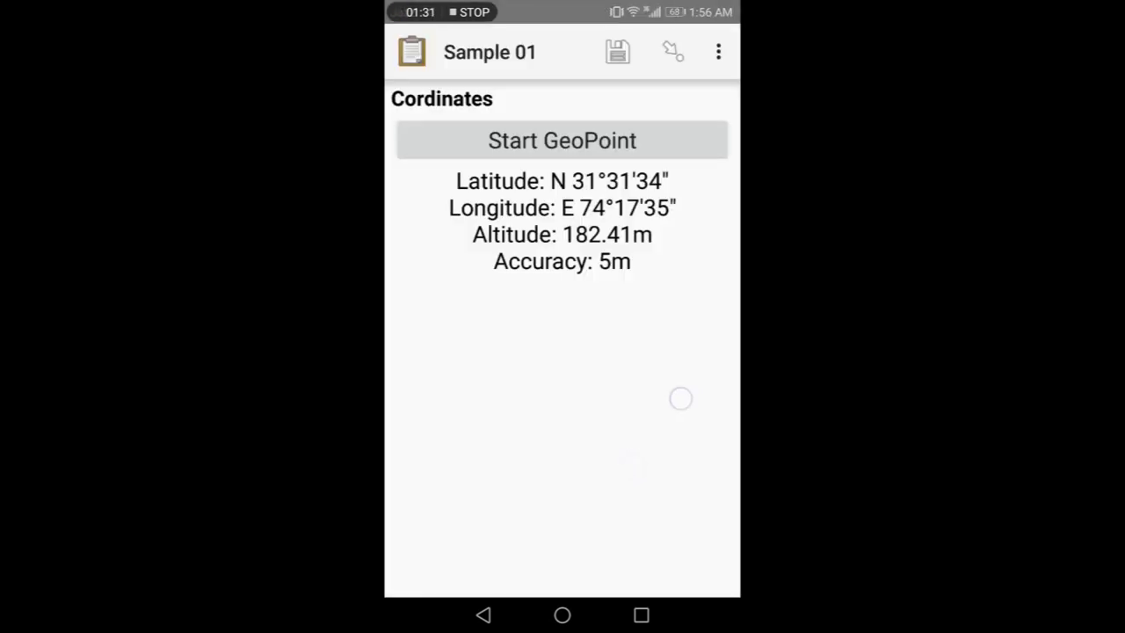
drag(681, 399, 610, 423)
click(629, 430)
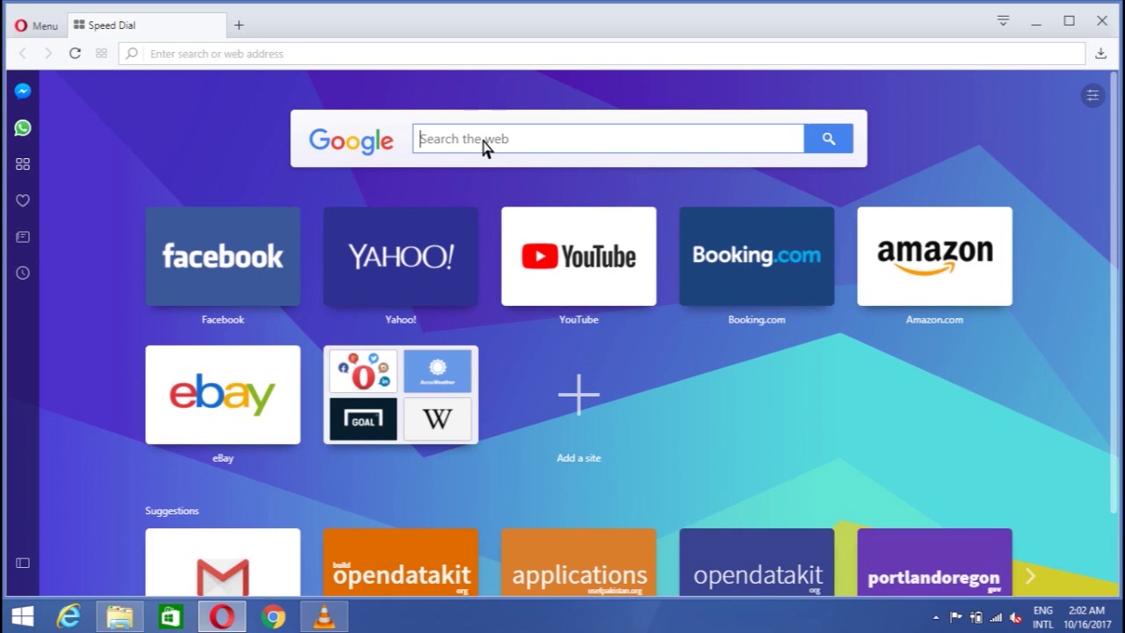
Search the web for ODK and open the ODK Aggregate page
text(ODK)
key(Return)
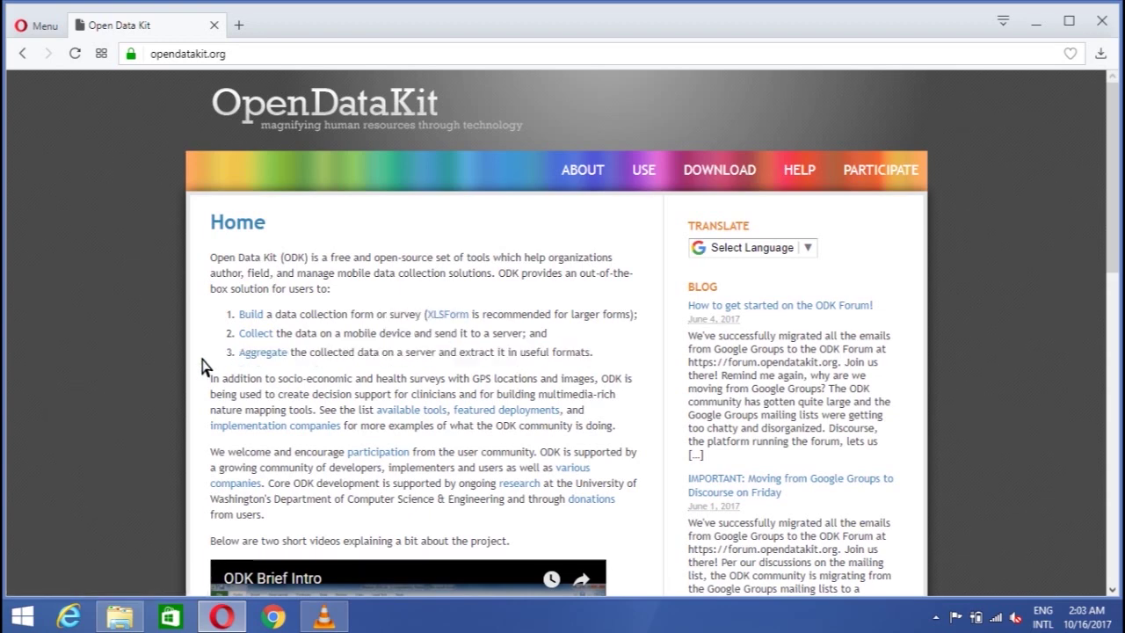
click(269, 355)
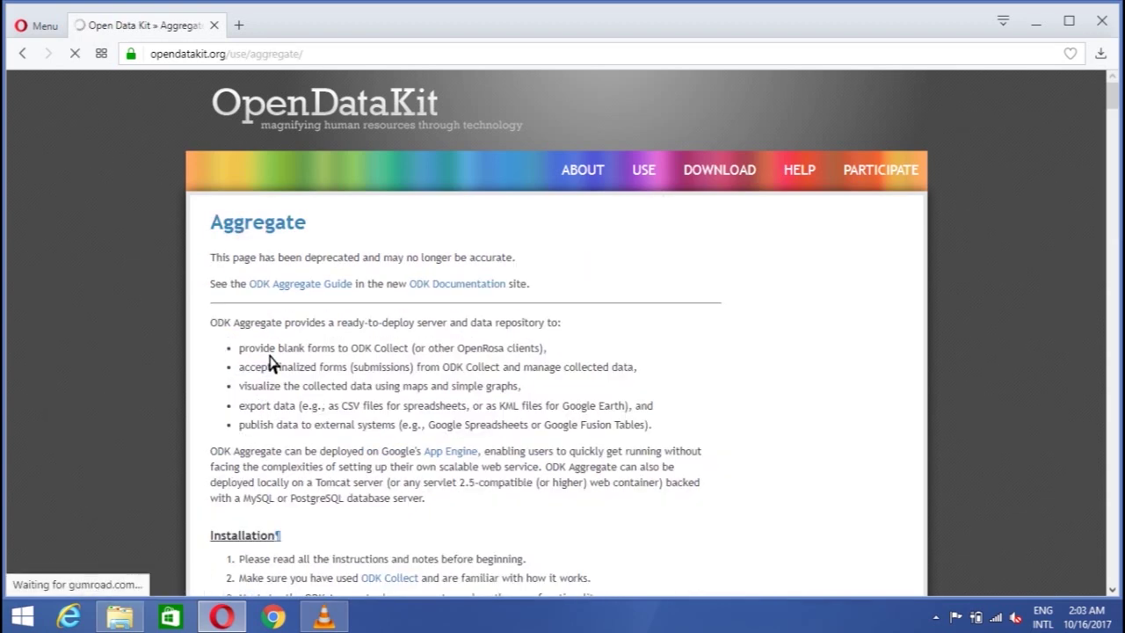
Find the 'Make sure Java 7' requirement under Installing on App Engine and follow its Java link
scroll(1100, 119, down, 10)
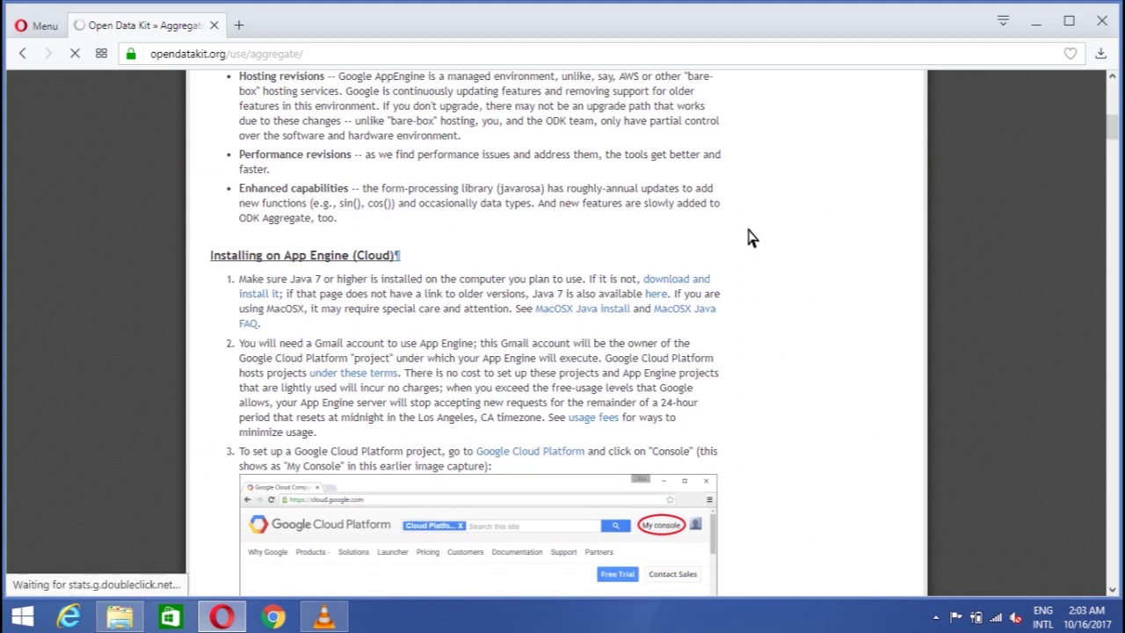
drag(208, 258, 398, 262)
click(567, 266)
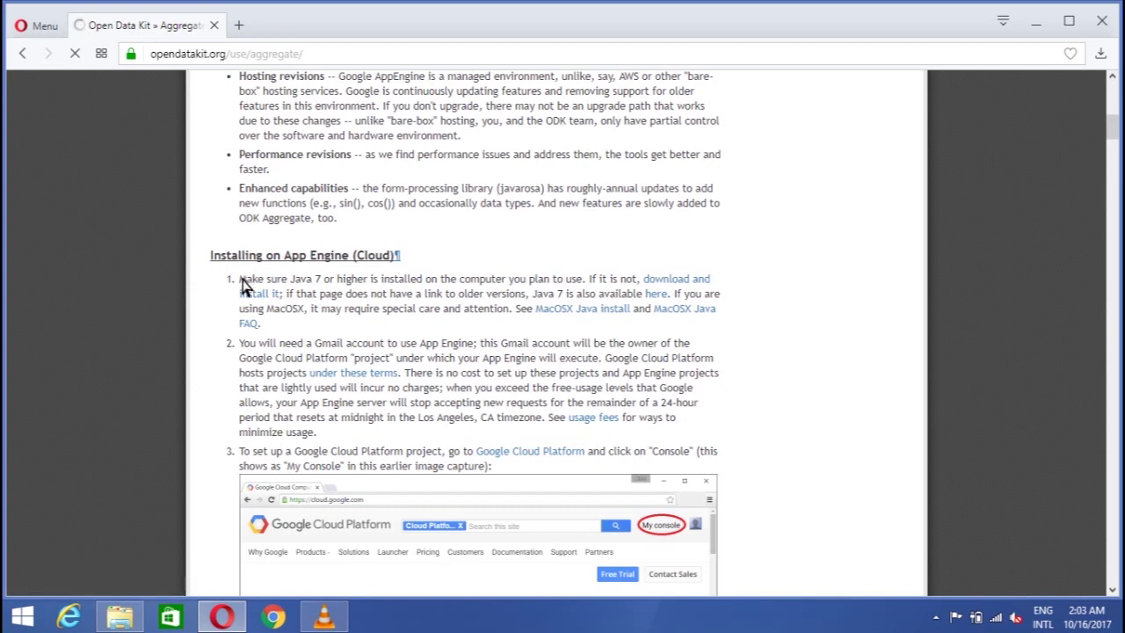
drag(240, 280, 329, 291)
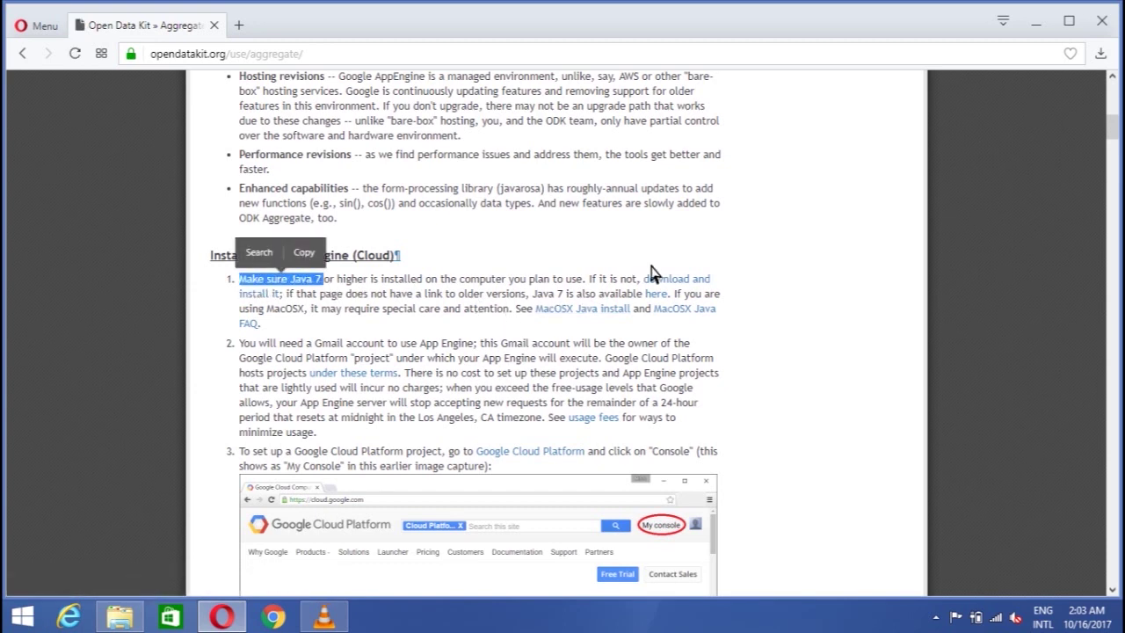
click(681, 291)
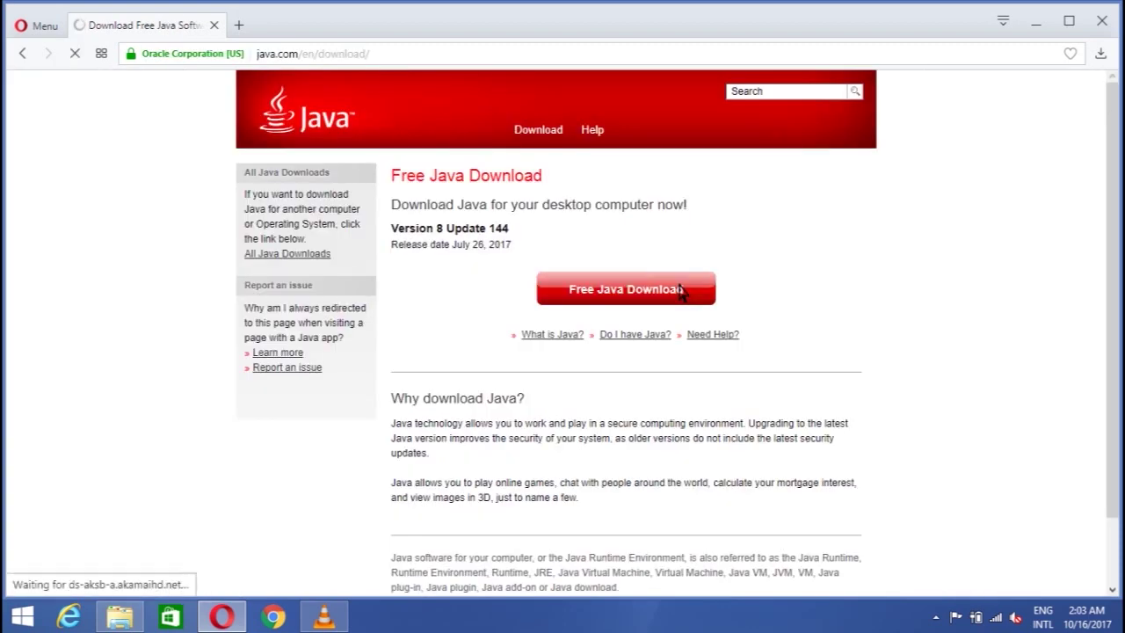
Download the Windows Offline (64-bit) Java installer and save it to Downloads
click(703, 294)
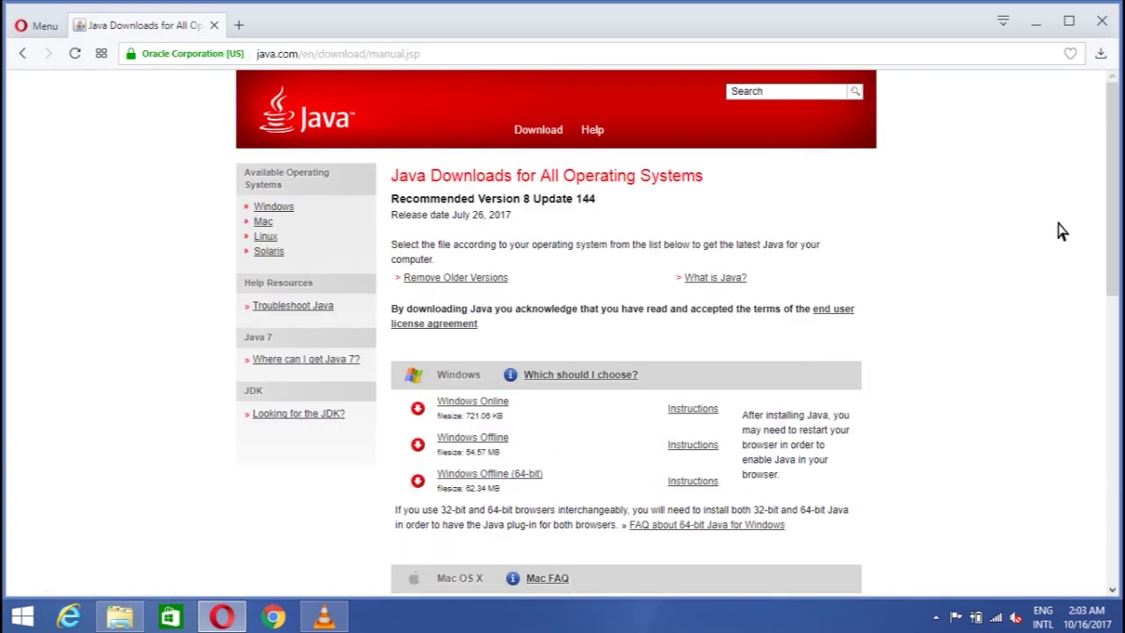
scroll(1113, 220, down, 1)
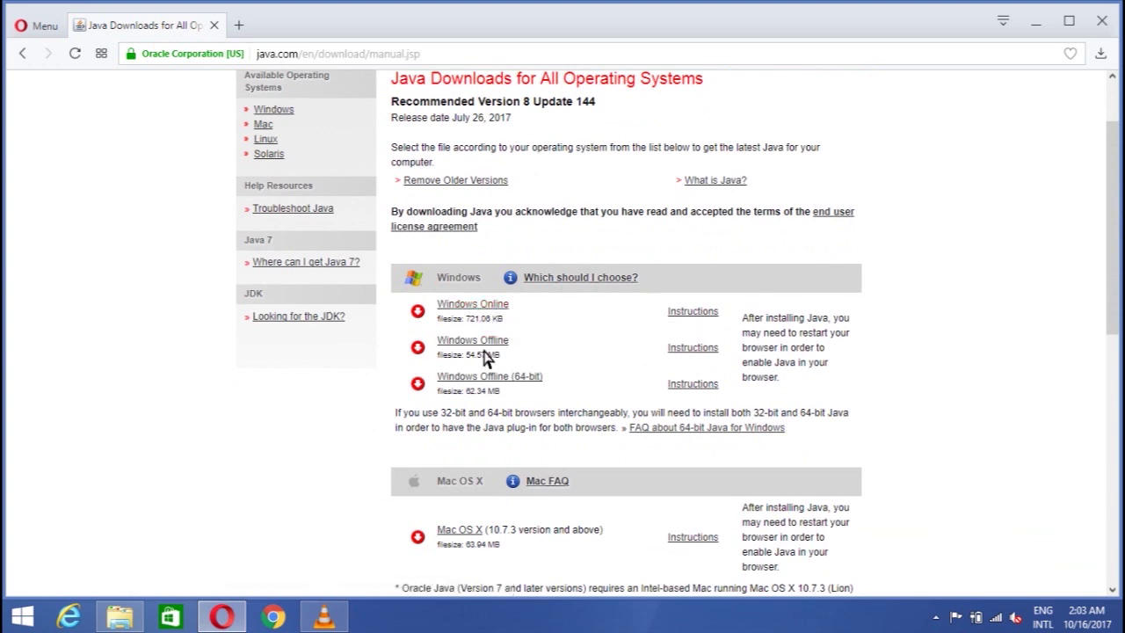
drag(502, 382, 448, 389)
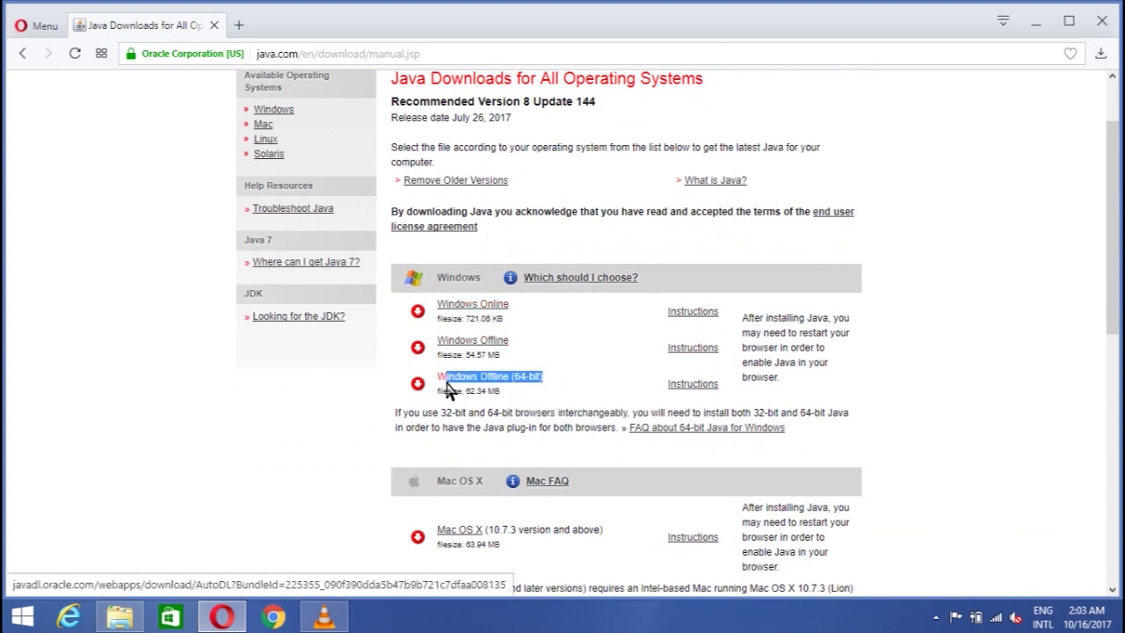
click(334, 419)
click(498, 378)
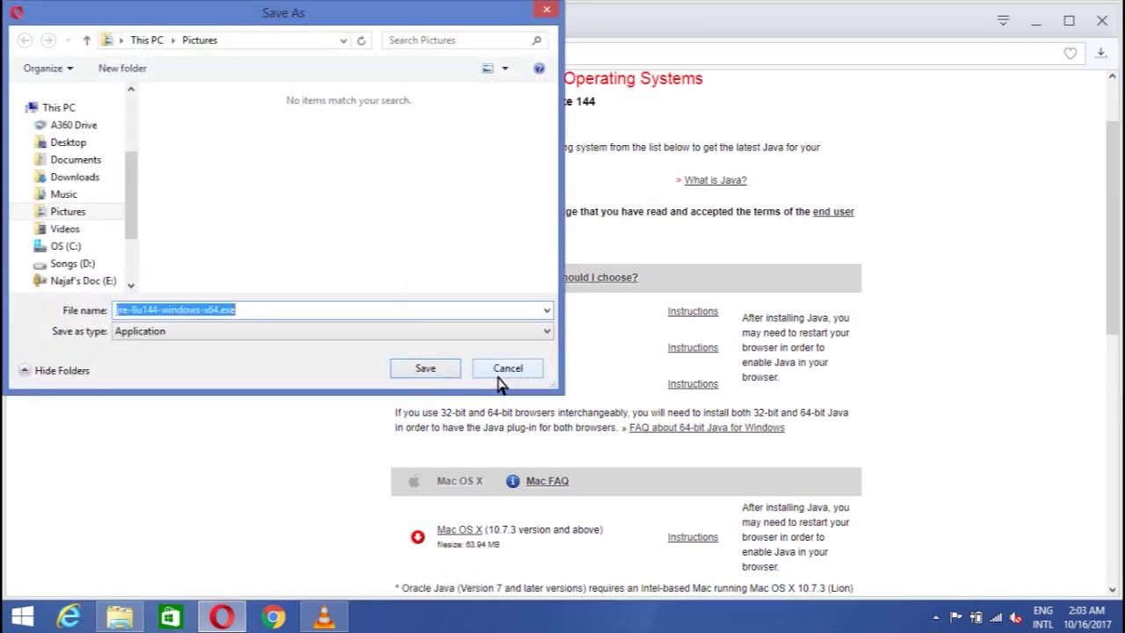
click(95, 179)
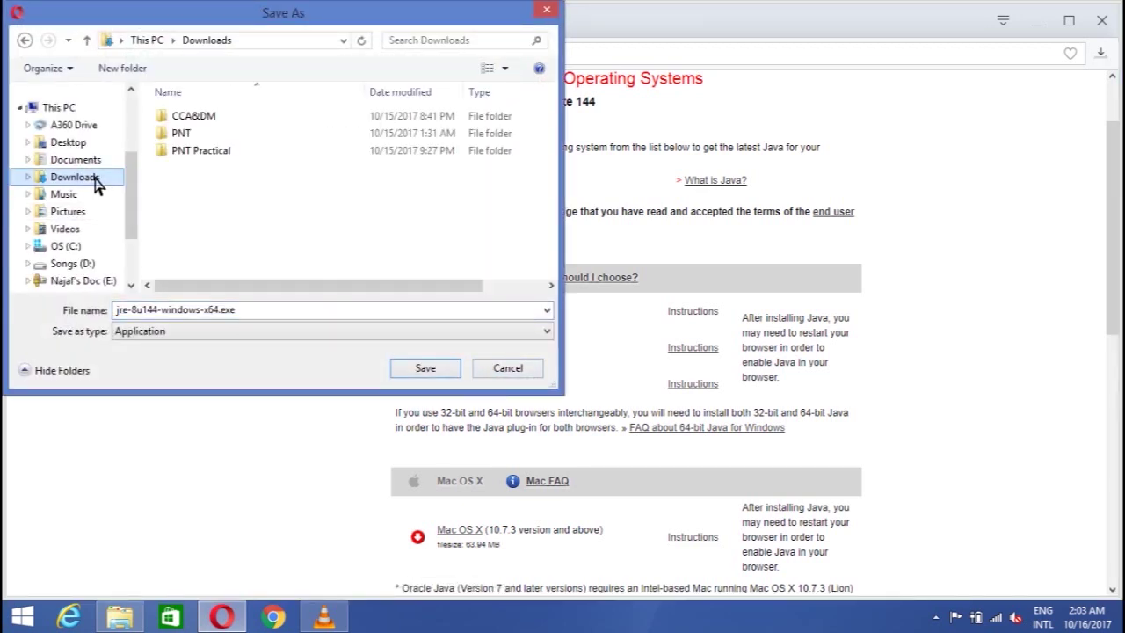
click(431, 370)
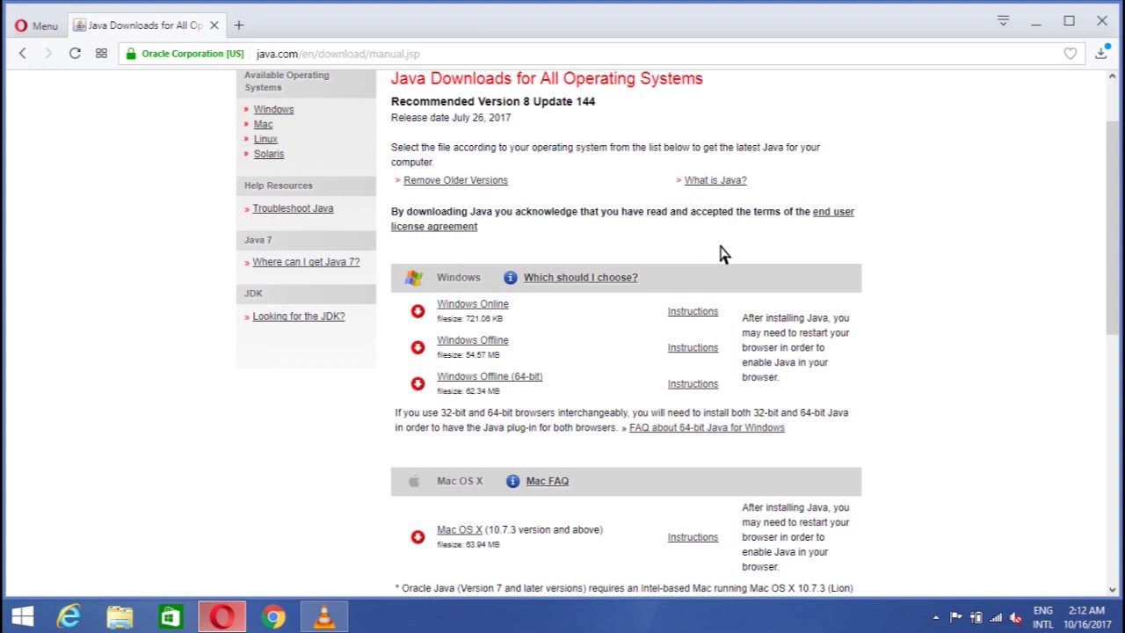
Confirm jre-8u144-windows-x64.exe finished downloading, then minimize Opera and open File Explorer
click(1102, 54)
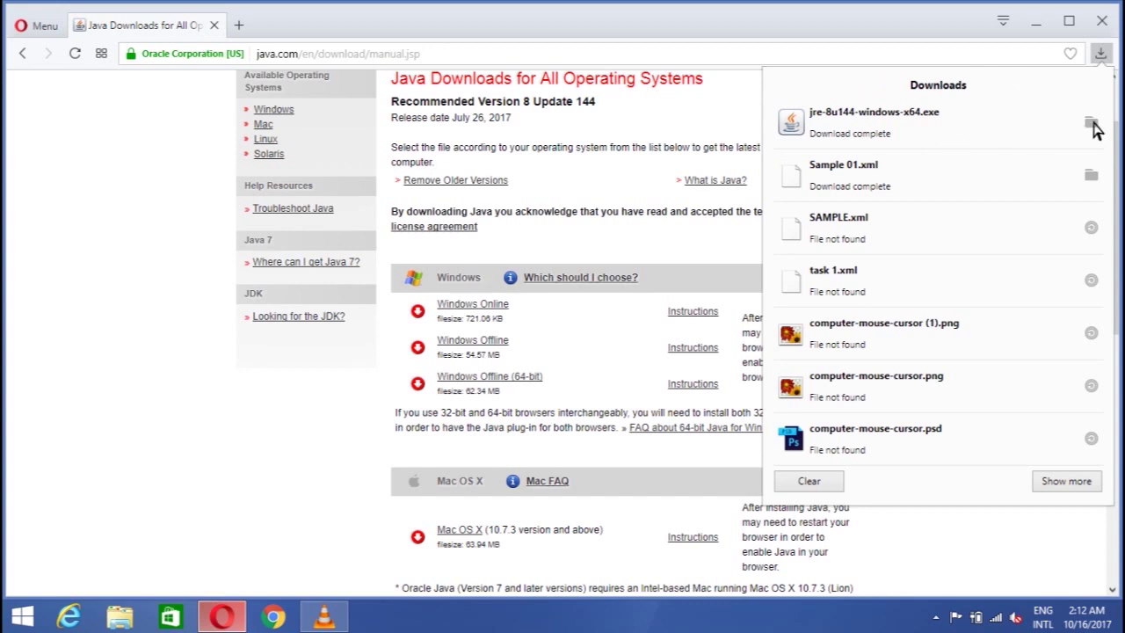
click(1101, 54)
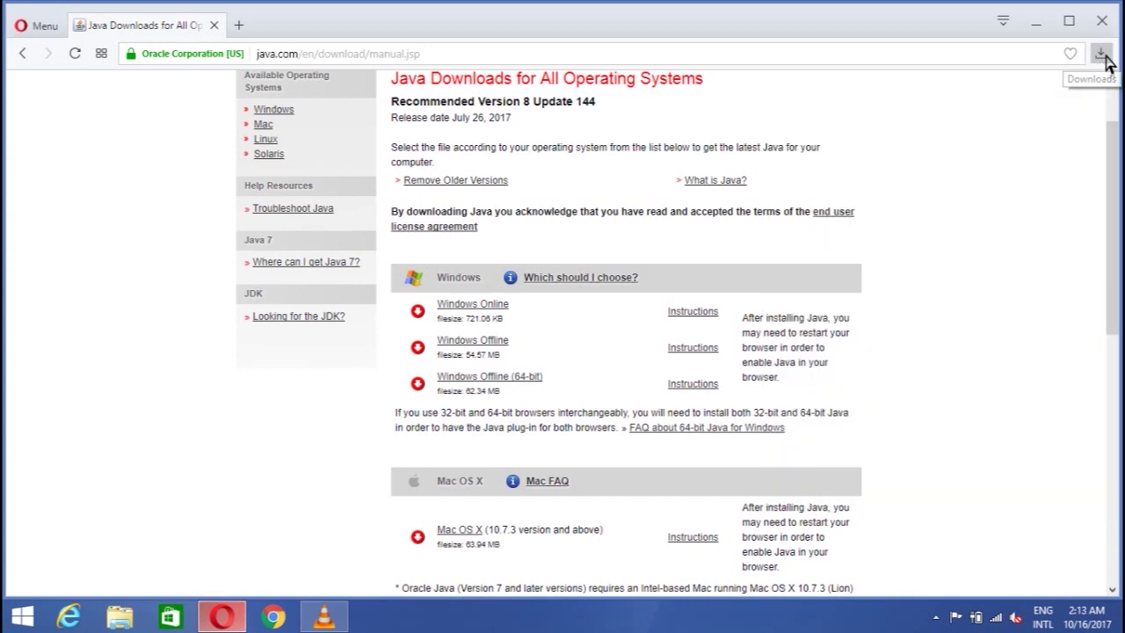
click(1035, 23)
click(123, 617)
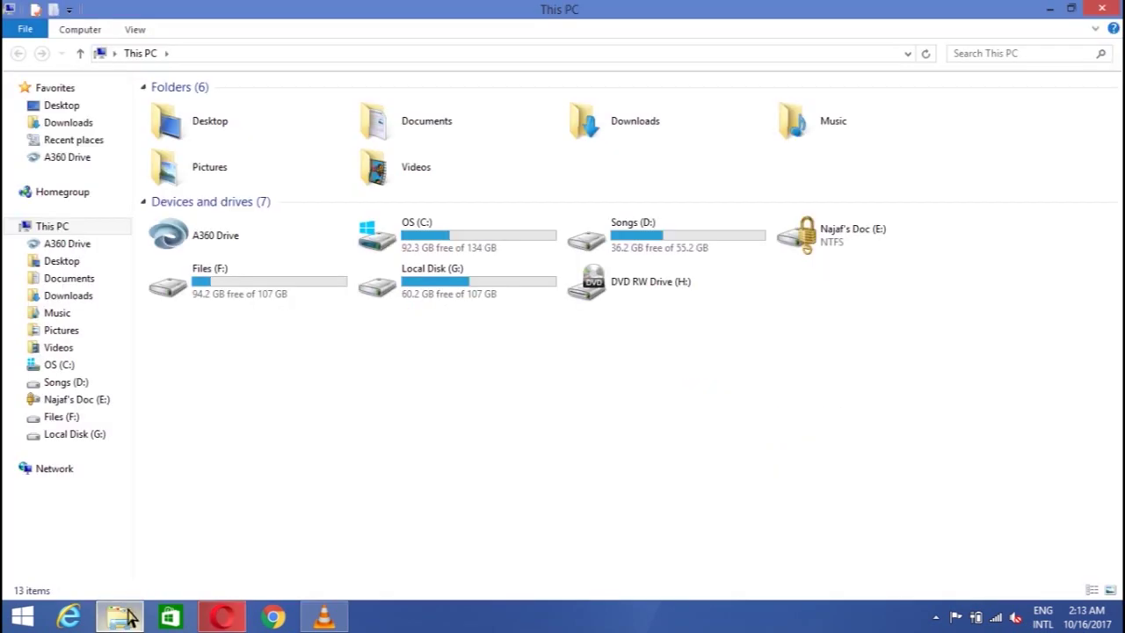
Run jre-8u144-windows-x64.exe from Downloads and complete the Java installation
click(618, 128)
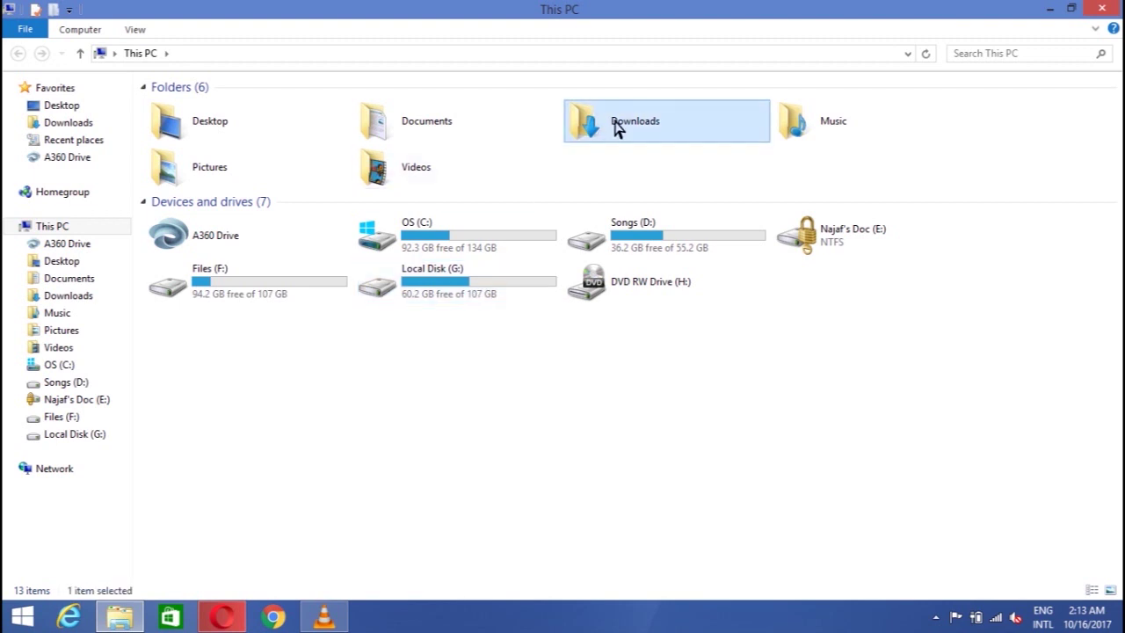
double_click(618, 128)
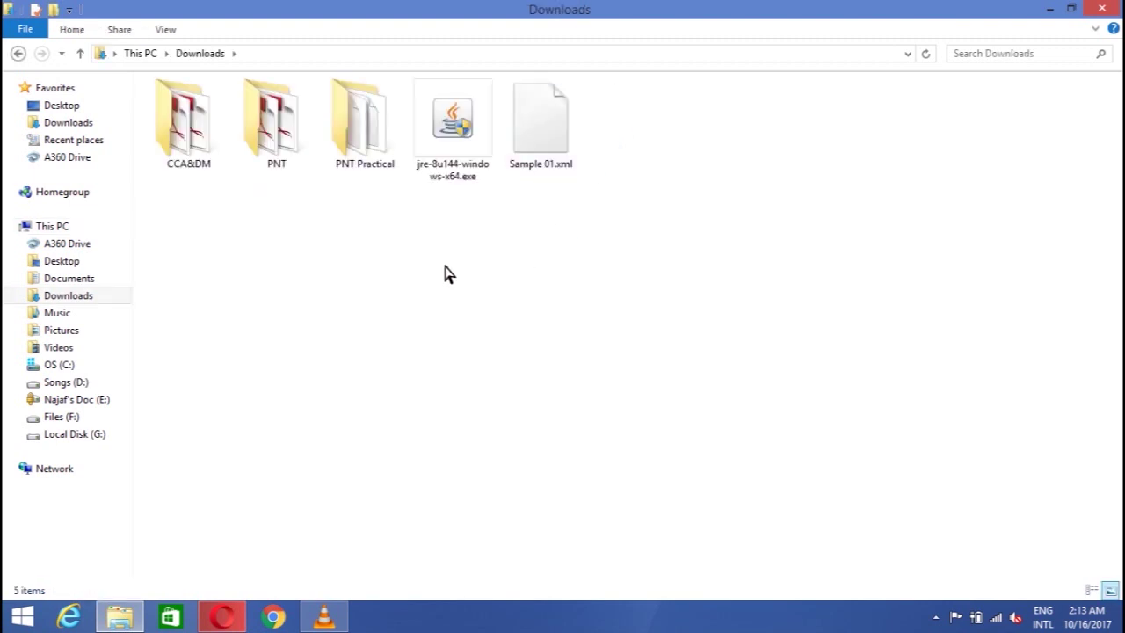
click(451, 132)
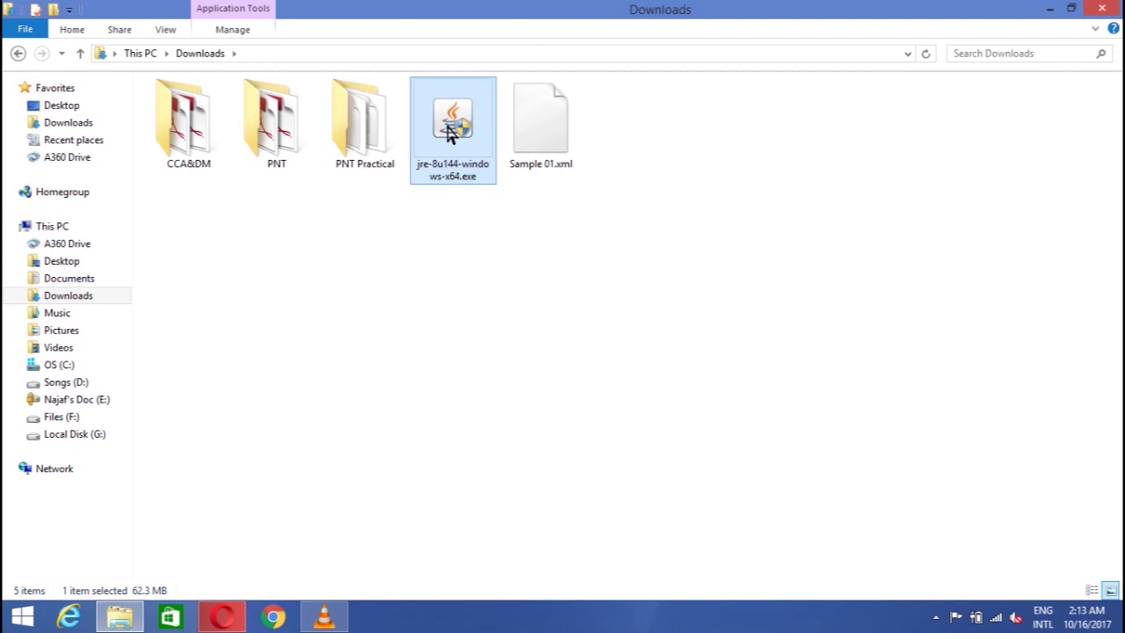
double_click(450, 132)
click(705, 454)
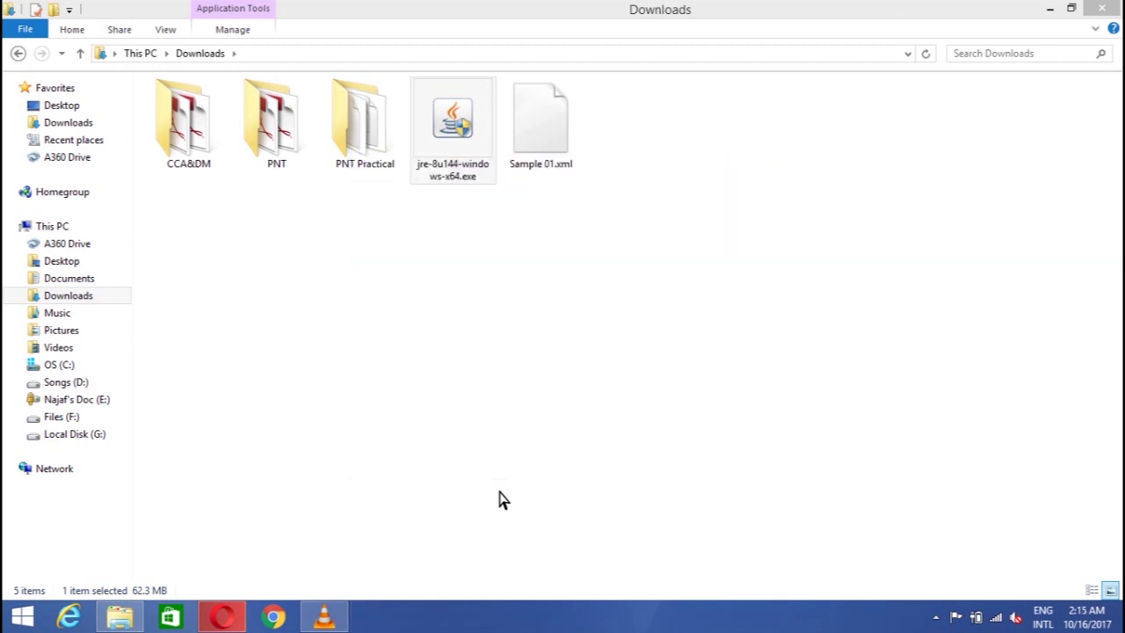
click(714, 457)
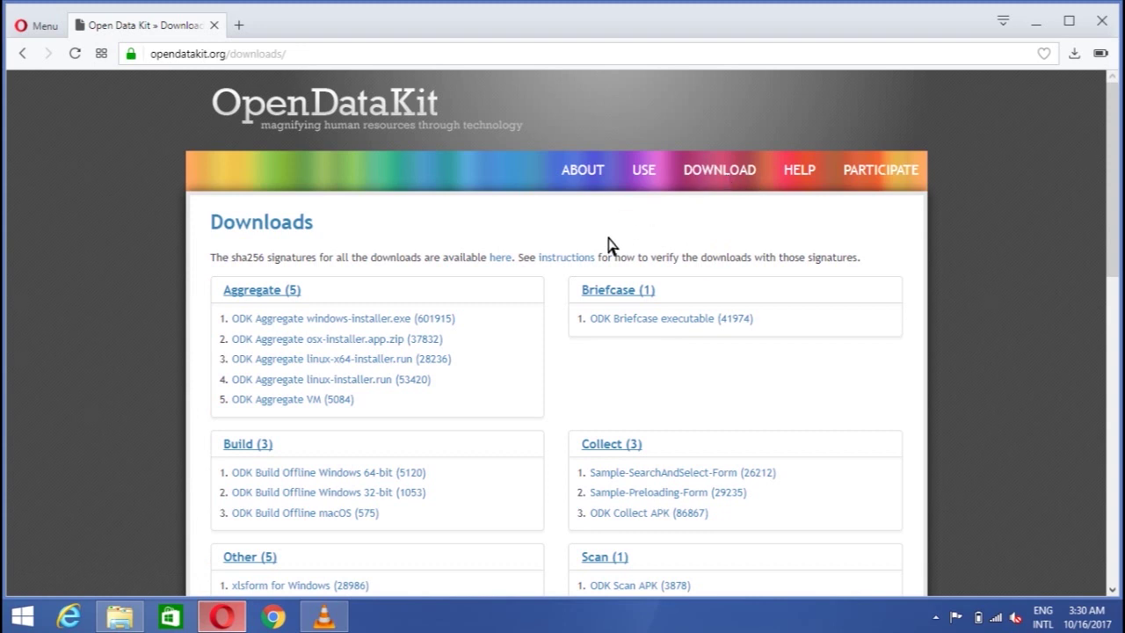
Download the ODK Briefcase executable, v1.8.0 Production.jar, and save it to Downloads
click(625, 322)
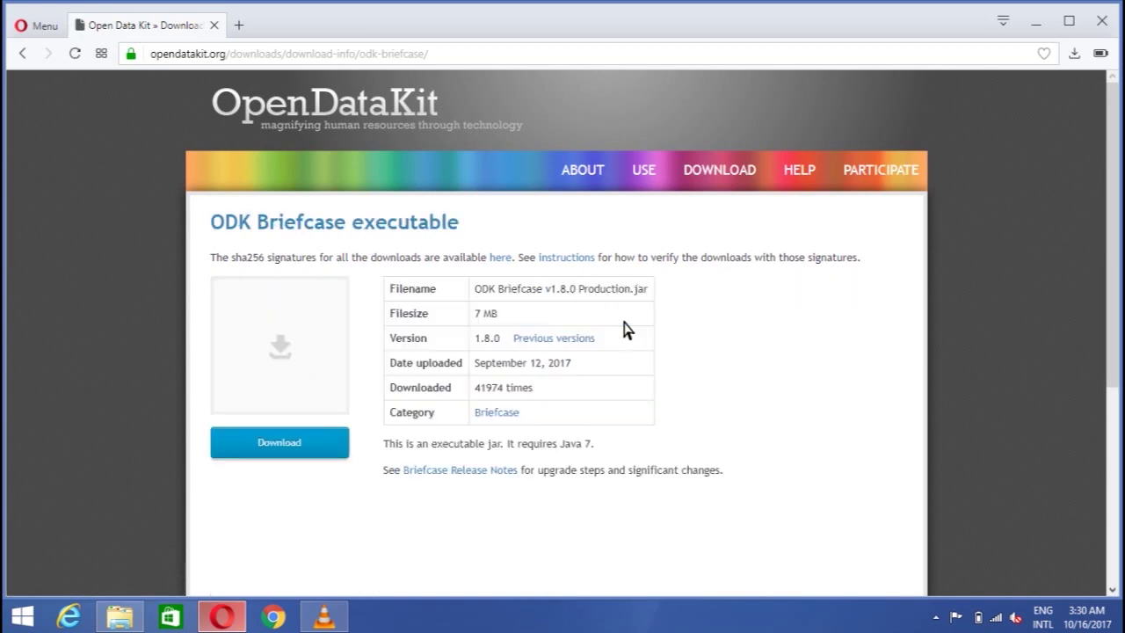
click(313, 458)
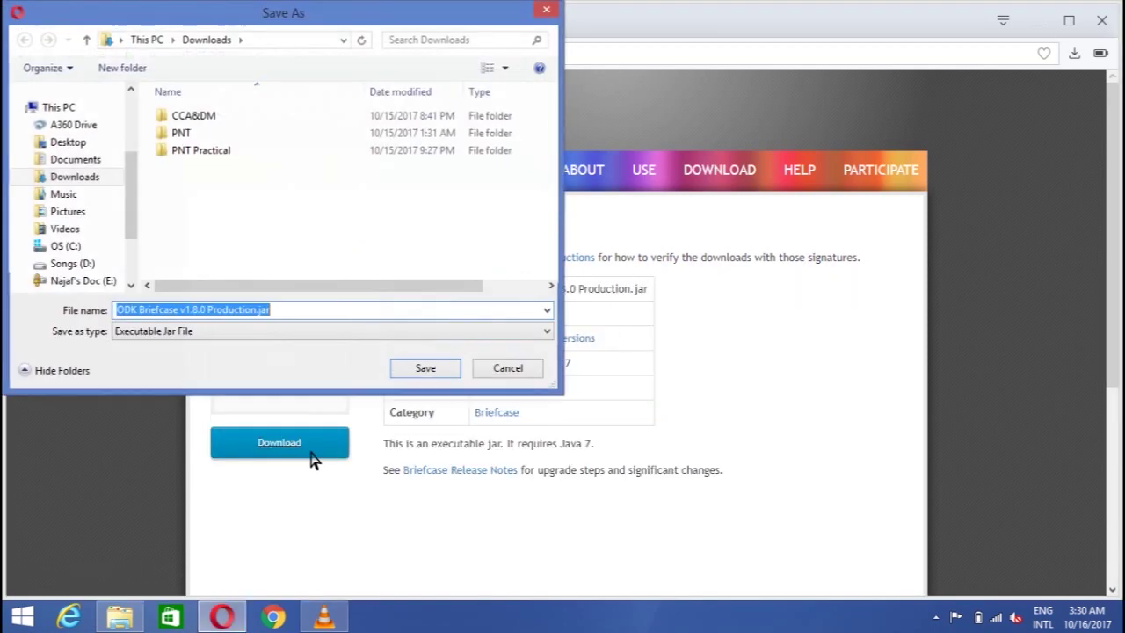
click(445, 373)
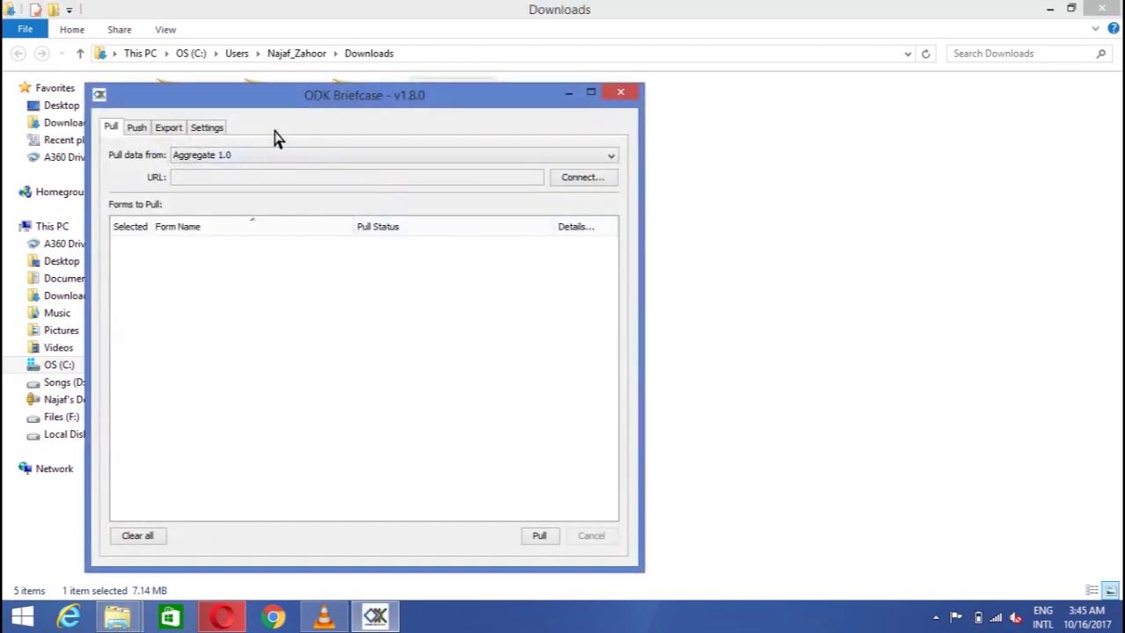
Browse to the odk instances folder on the HUAWEI P9 lite phone's Internal storage
click(569, 93)
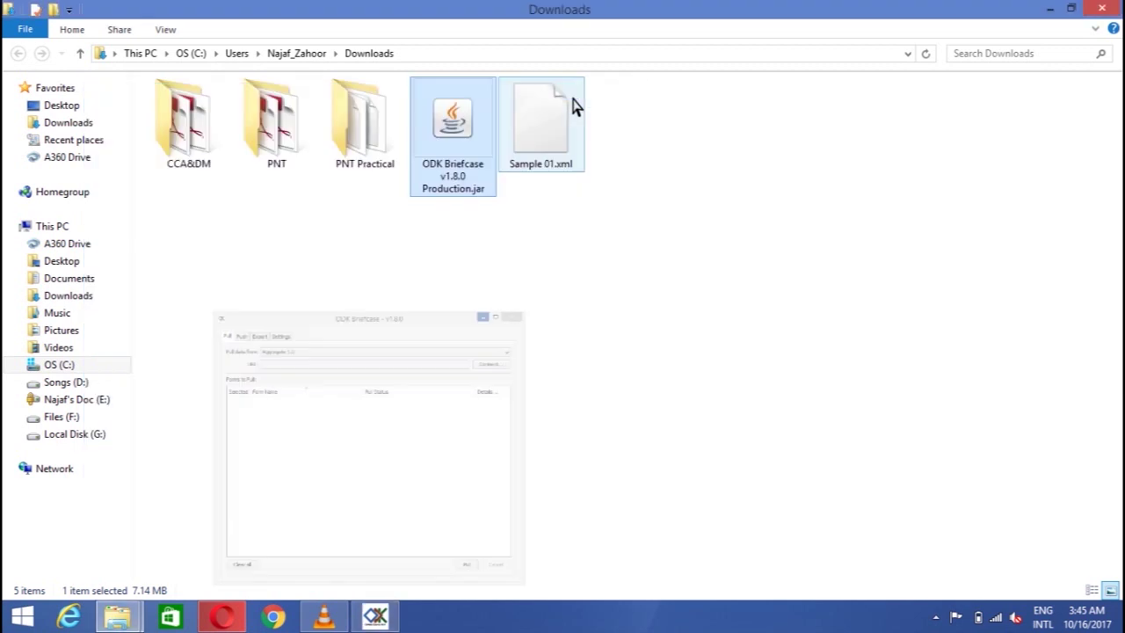
click(58, 231)
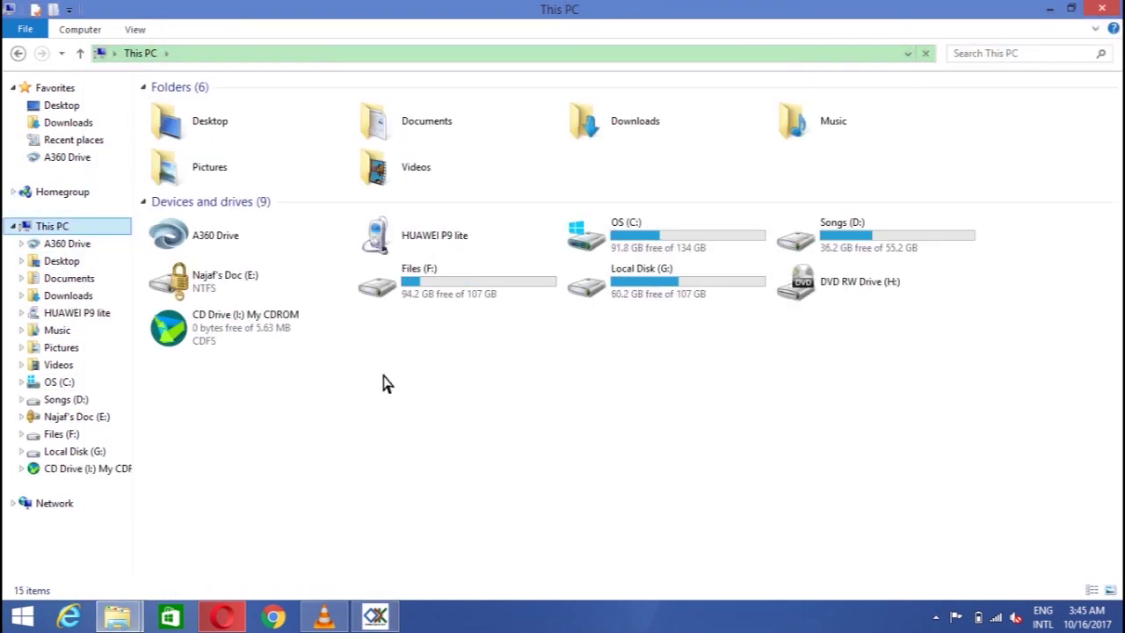
double_click(455, 242)
double_click(299, 109)
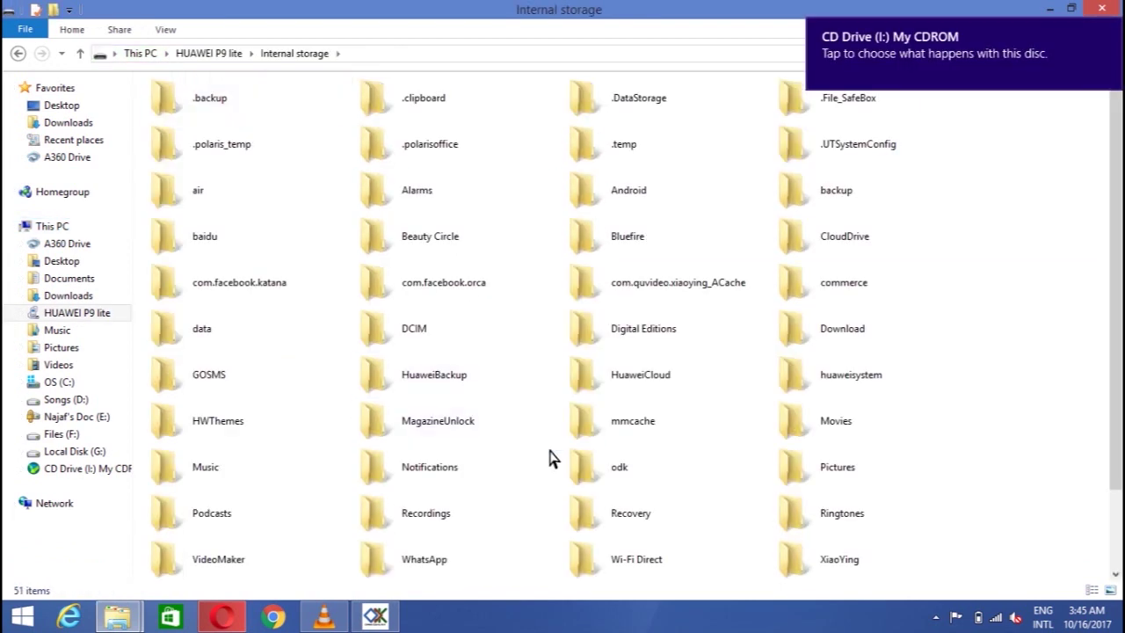
double_click(671, 485)
double_click(619, 106)
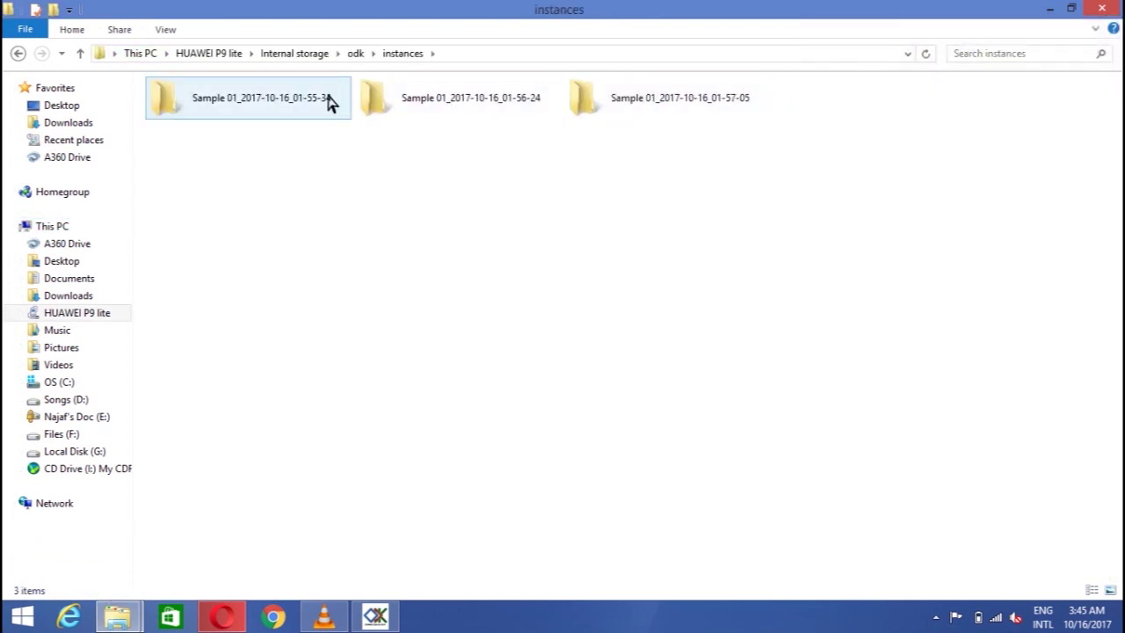
Select, then deselect, the three Sample 01 submission folders
drag(675, 207, 268, 94)
click(290, 145)
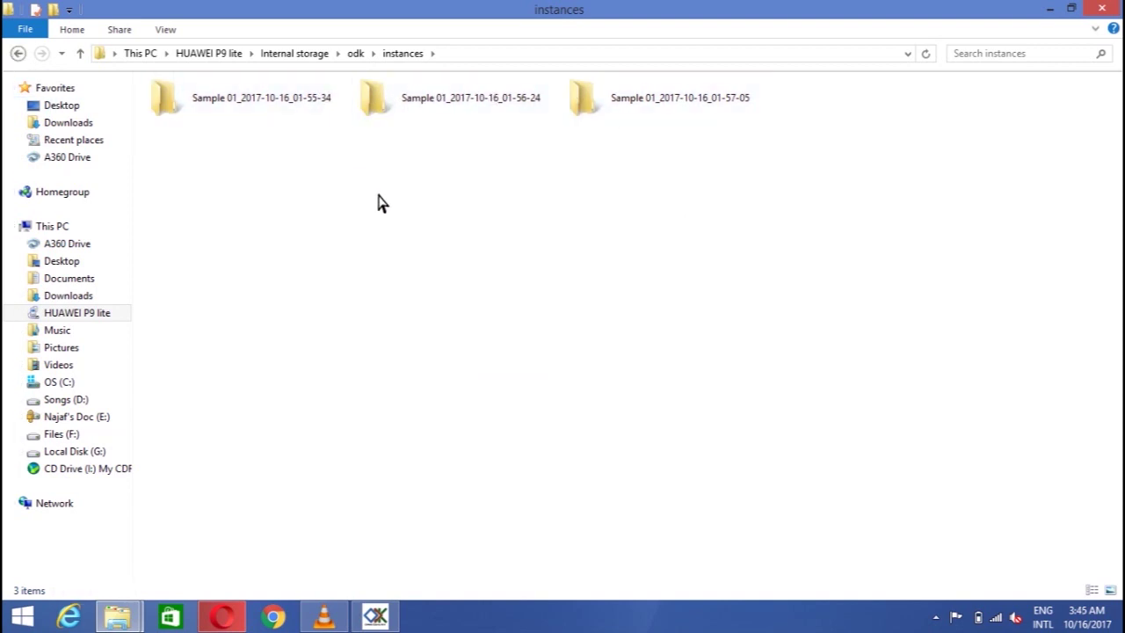
drag(687, 200, 265, 88)
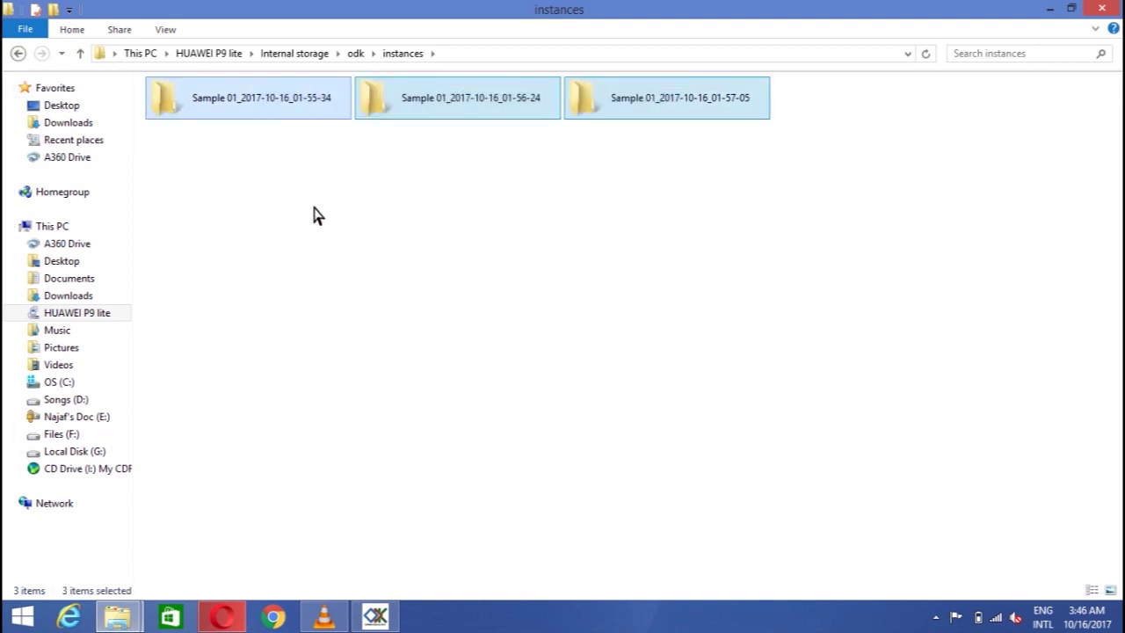
click(317, 216)
Copy the phone's odk folder from Internal storage and paste it into Downloads
click(18, 53)
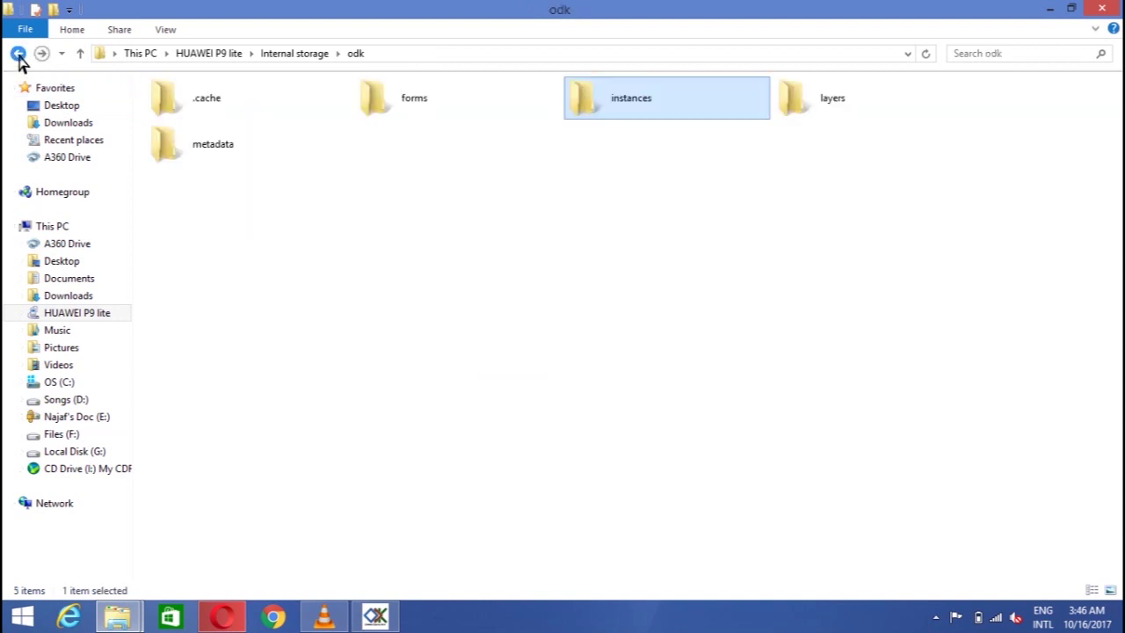
click(17, 54)
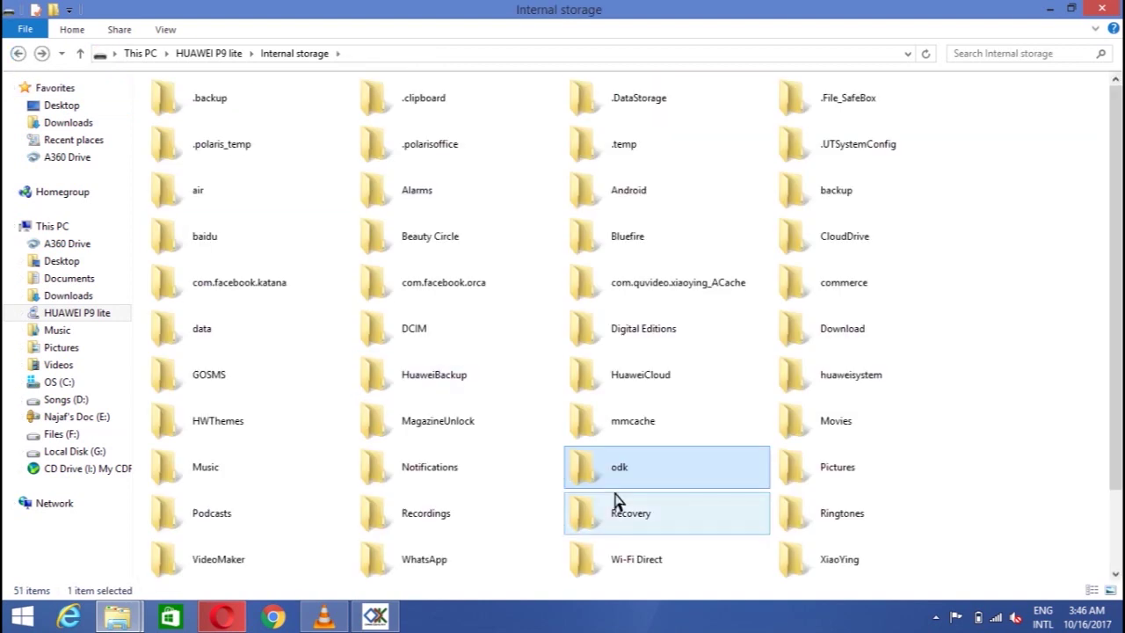
right_click(648, 472)
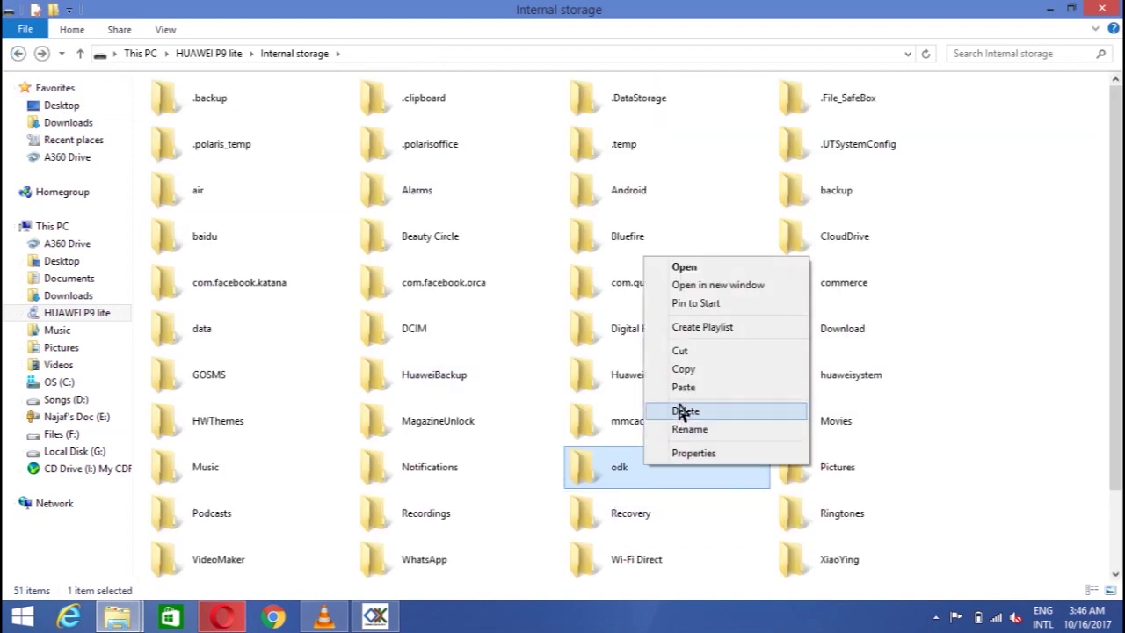
click(684, 370)
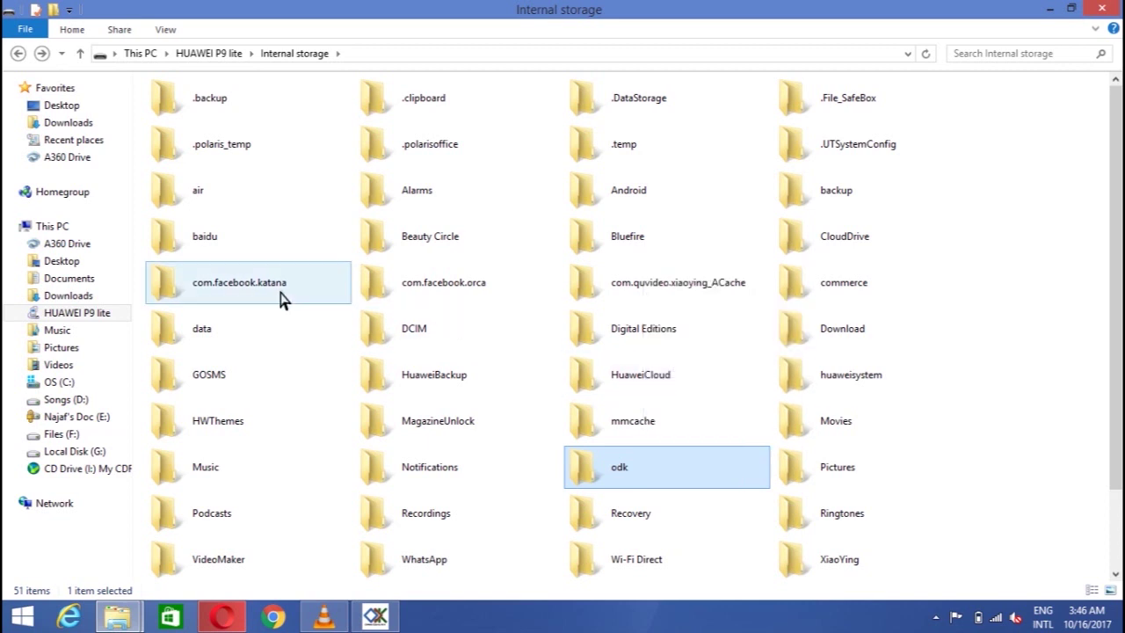
click(97, 299)
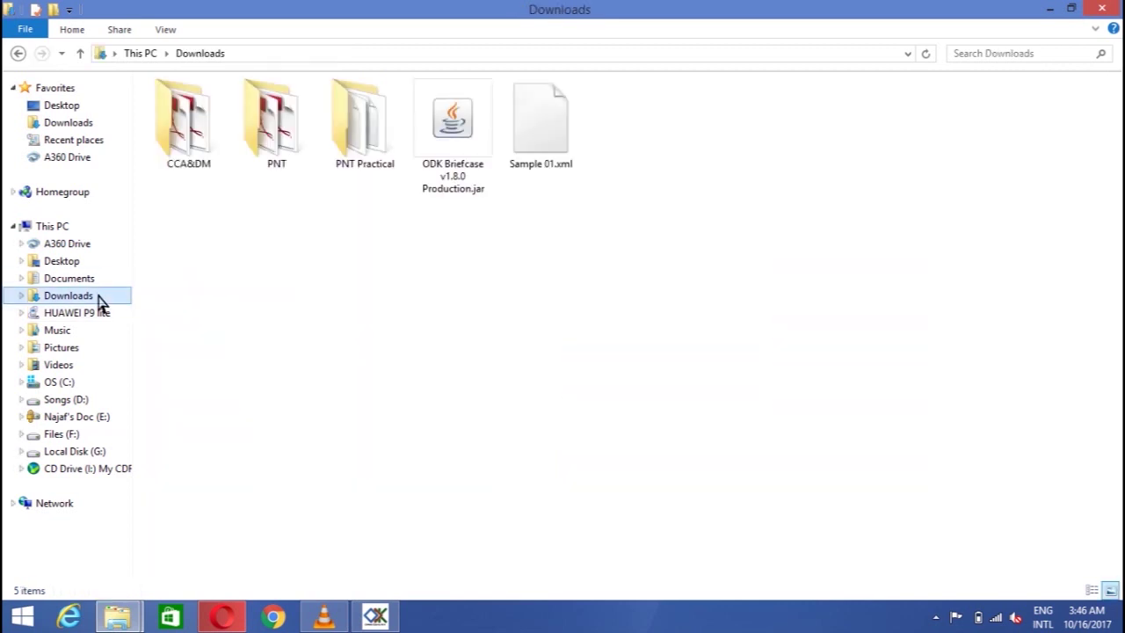
right_click(455, 285)
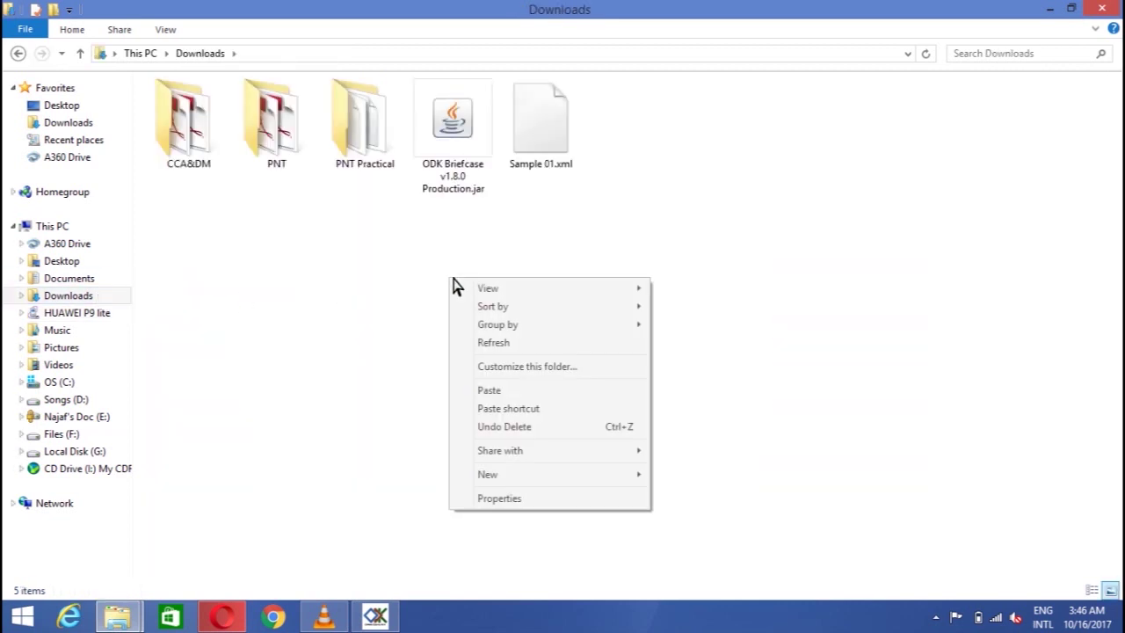
click(504, 396)
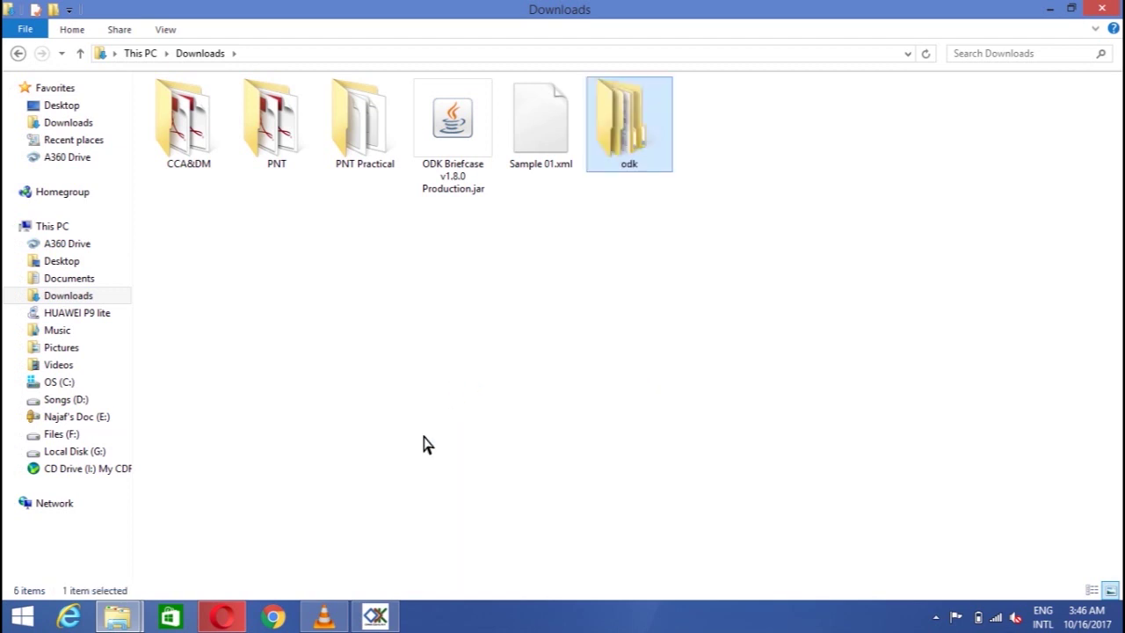
click(376, 617)
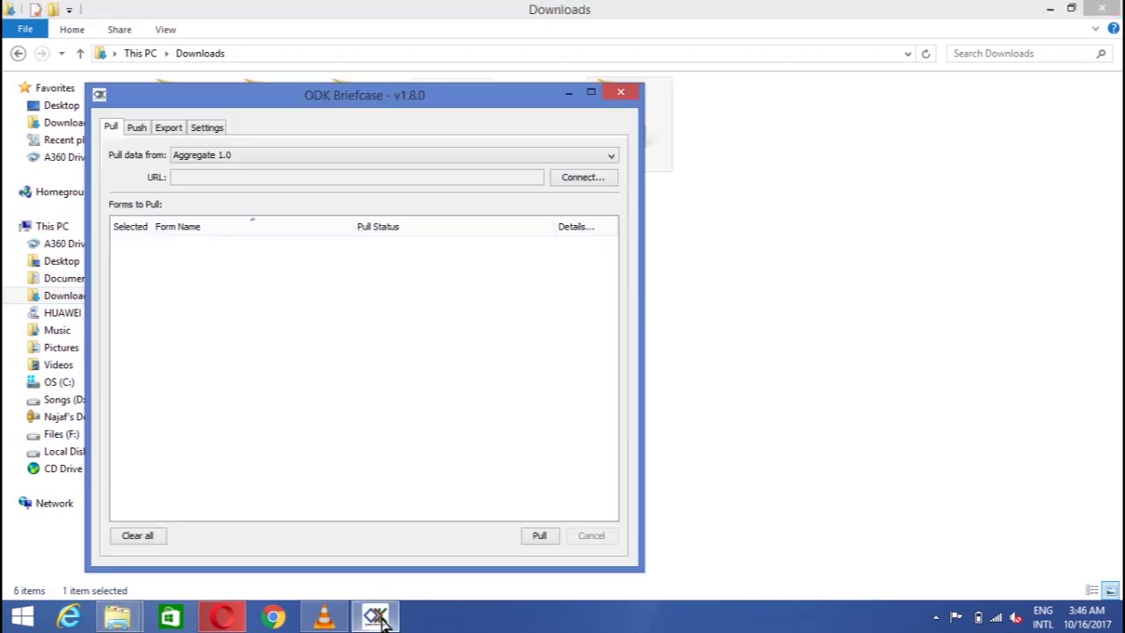
Pull Sample 01 submissions using Custom Path to ODK Directory set to Downloads\odk
click(261, 163)
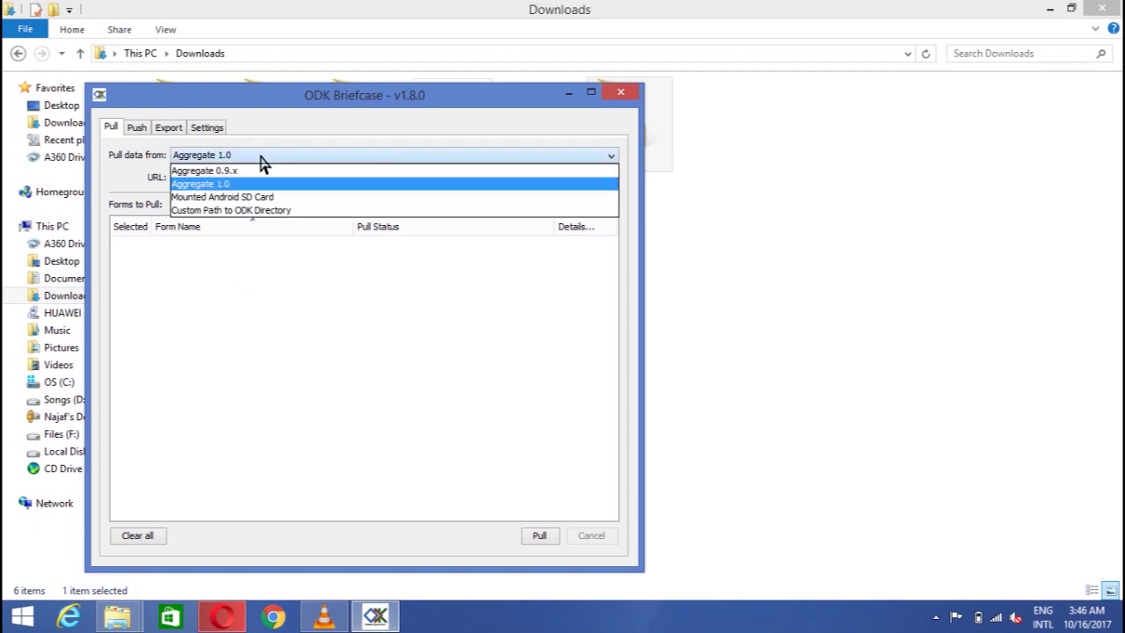
click(266, 211)
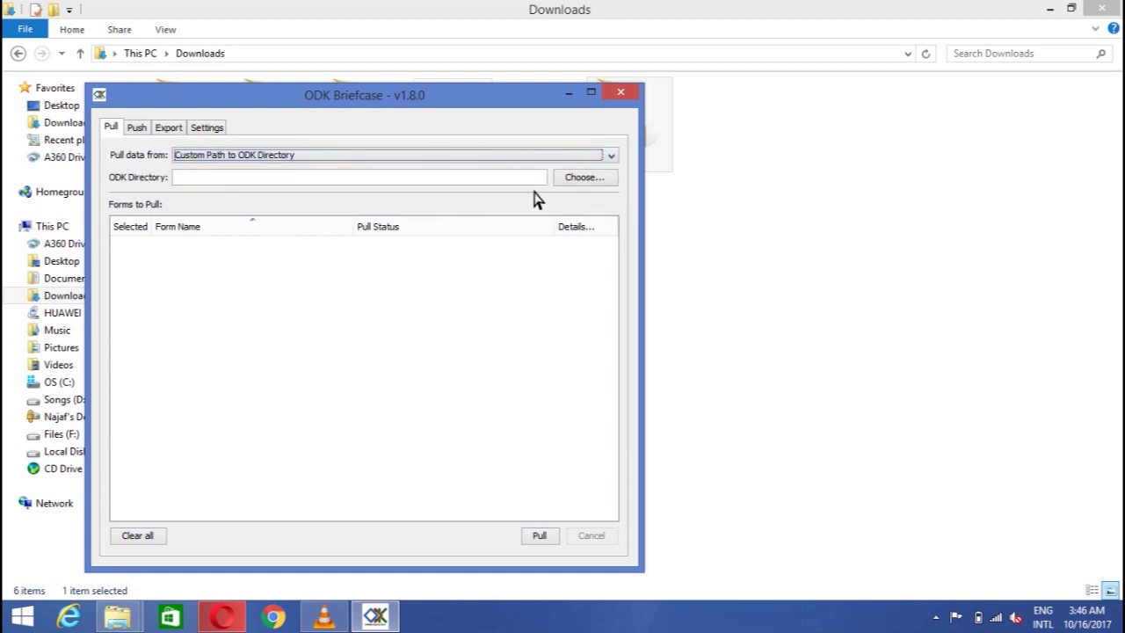
click(583, 180)
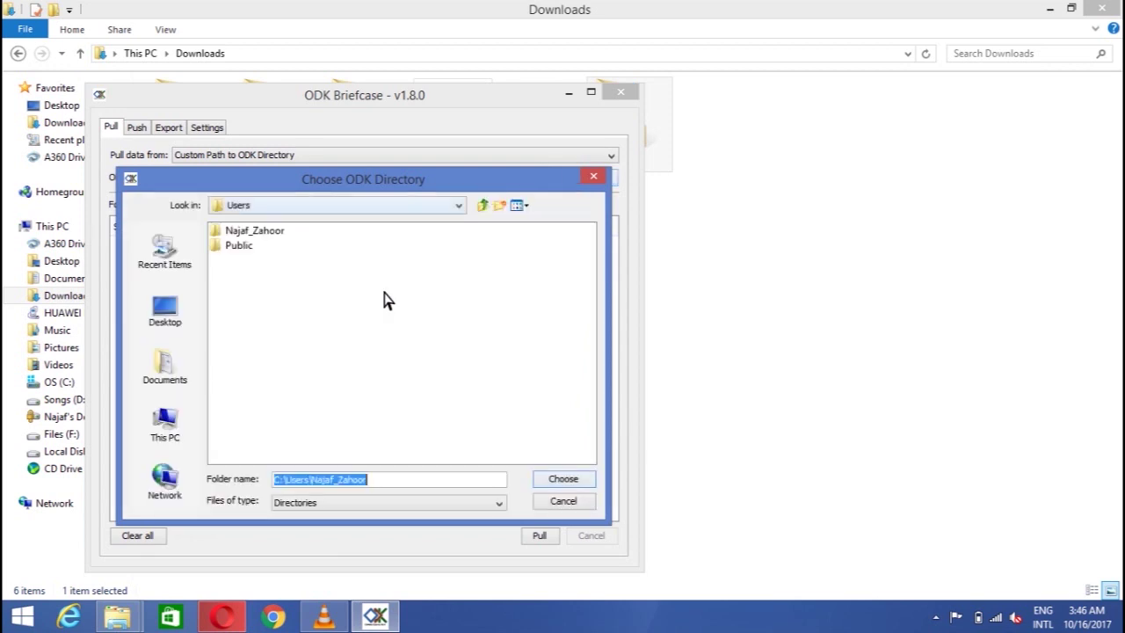
click(167, 425)
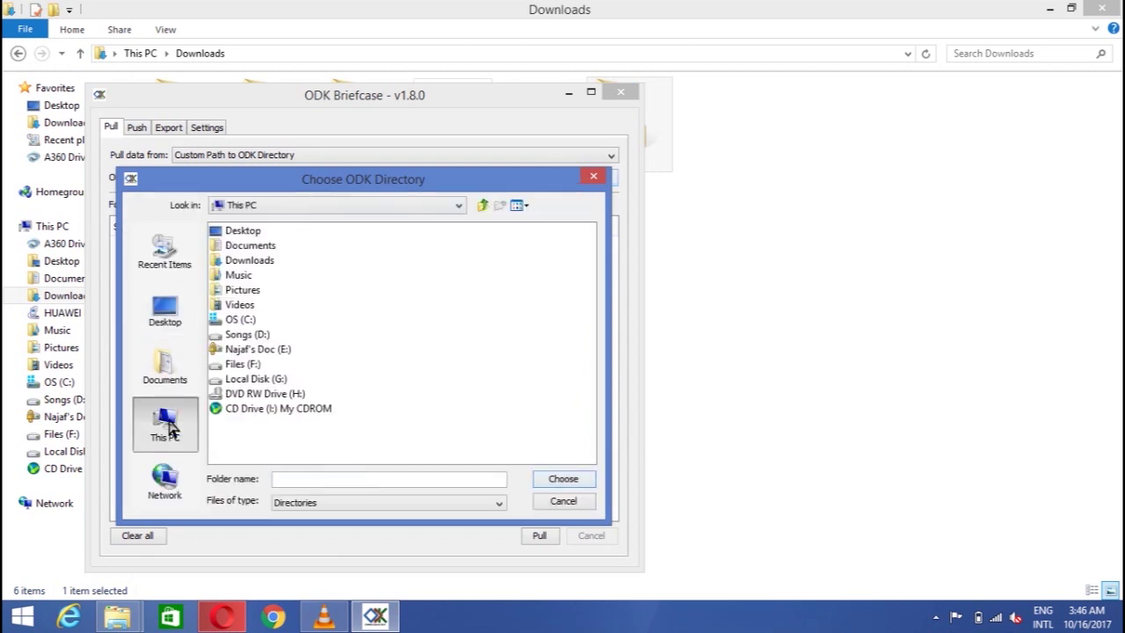
double_click(248, 262)
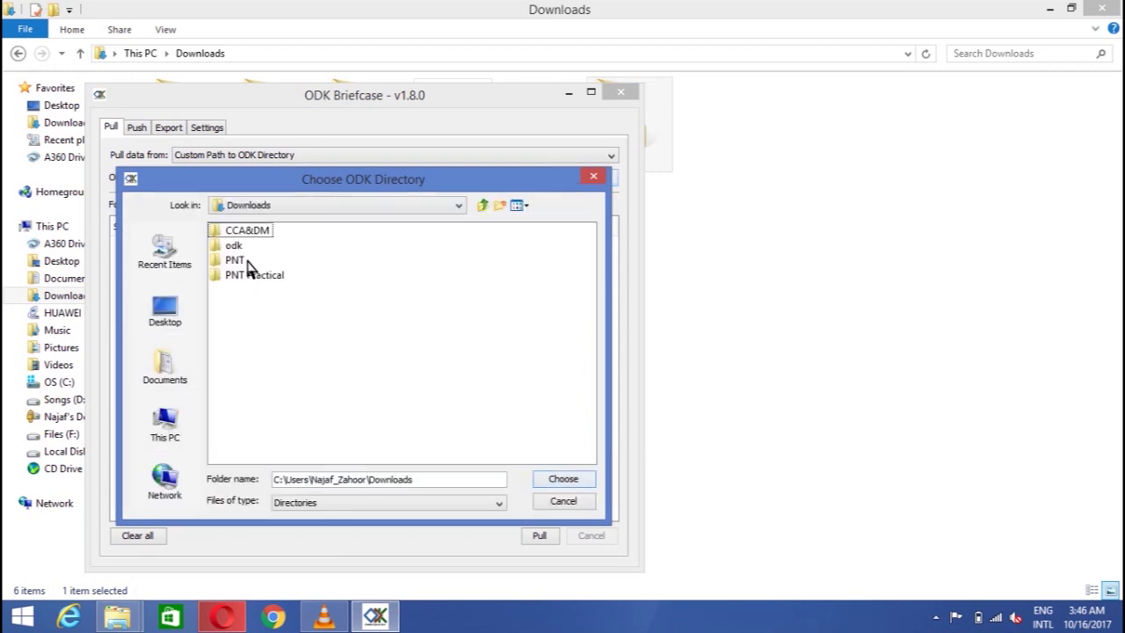
click(234, 247)
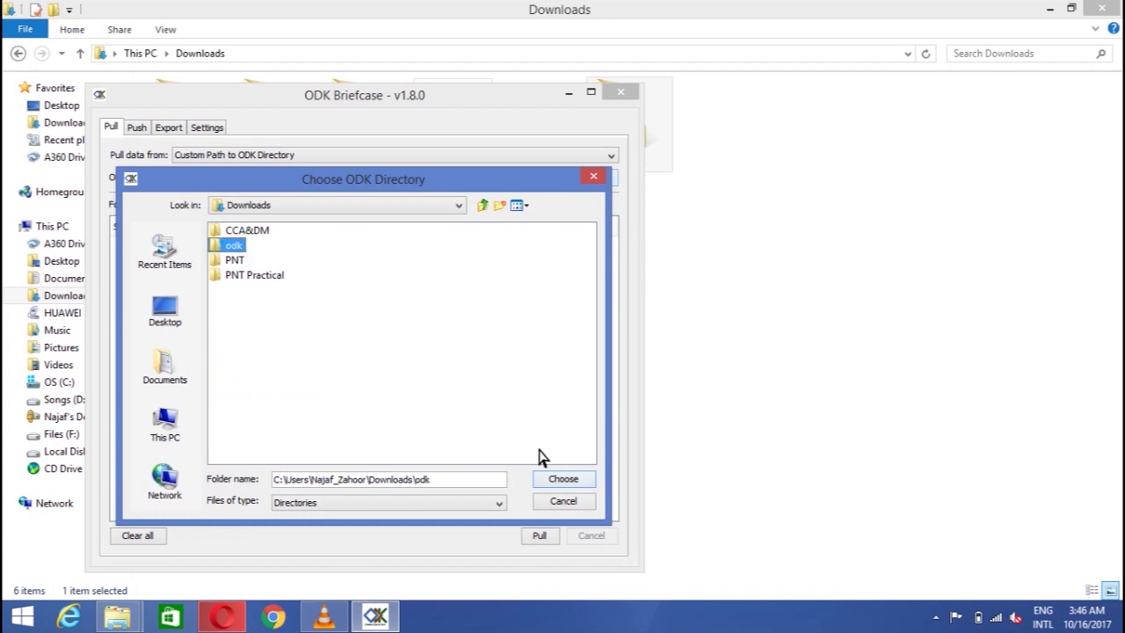
click(560, 481)
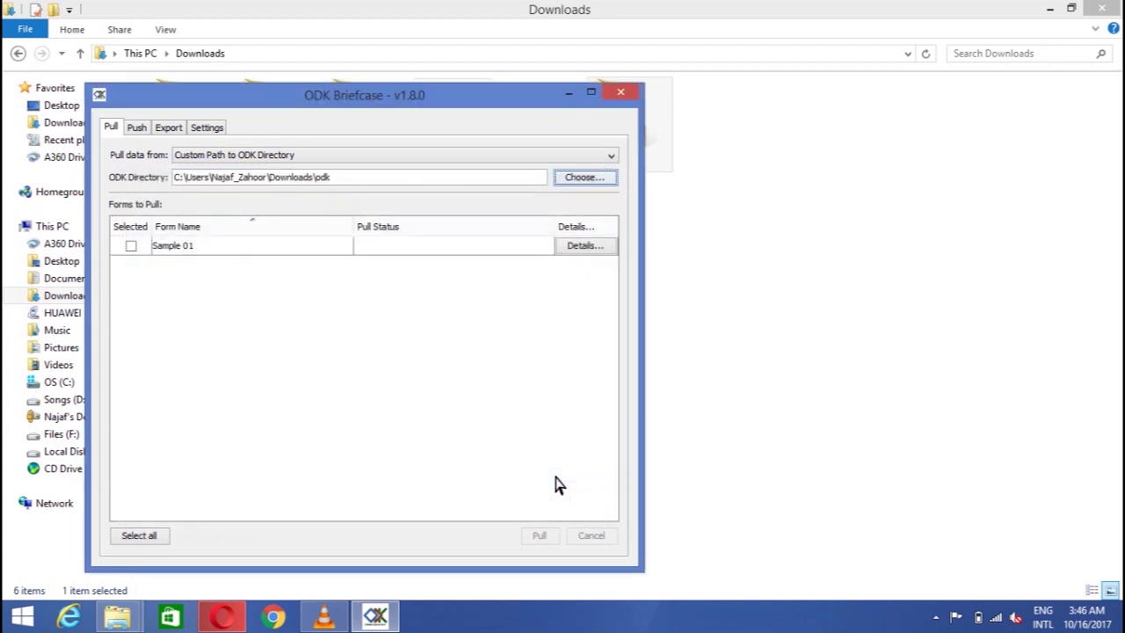
click(134, 247)
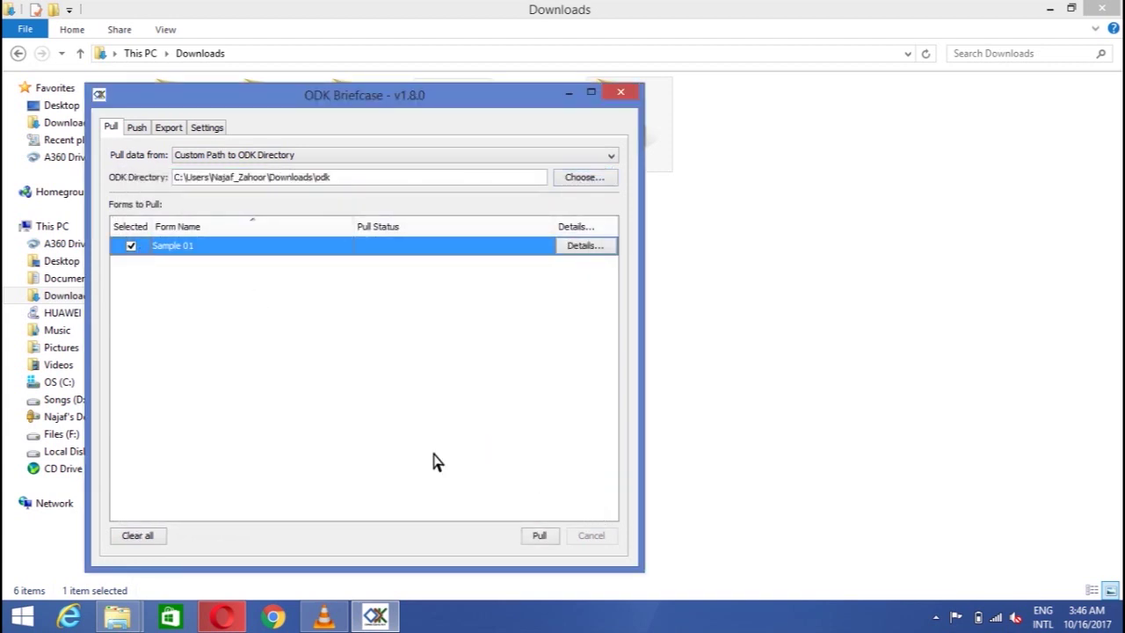
click(540, 536)
Export Sample 01 with the Desktop as Export Directory, then minimise Briefcase and open Desktop
click(169, 132)
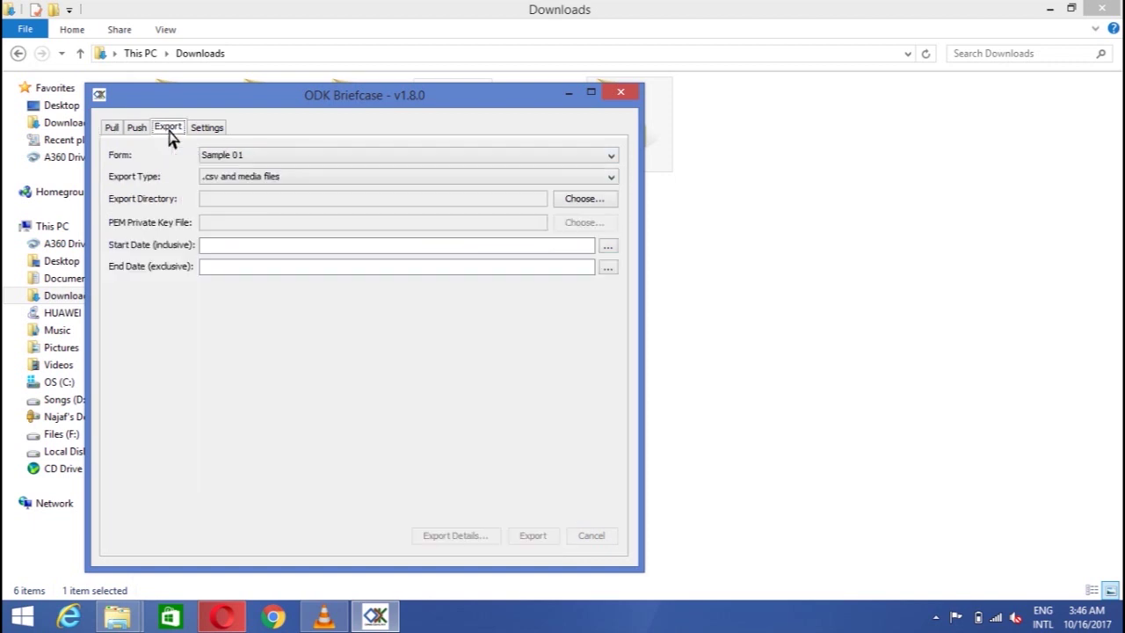
click(582, 199)
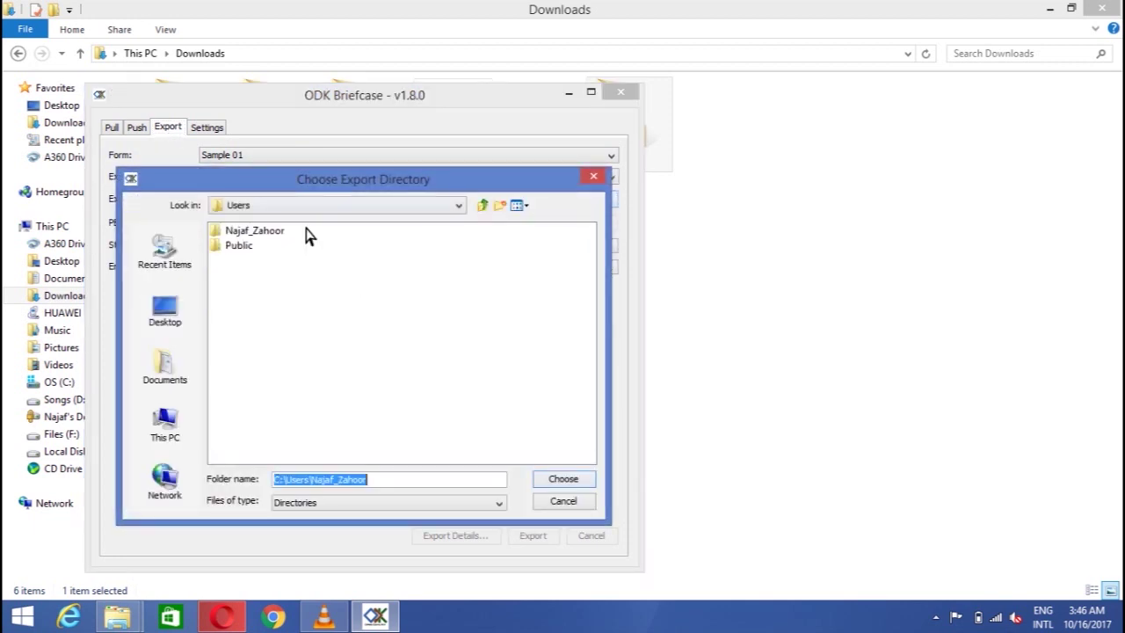
click(175, 301)
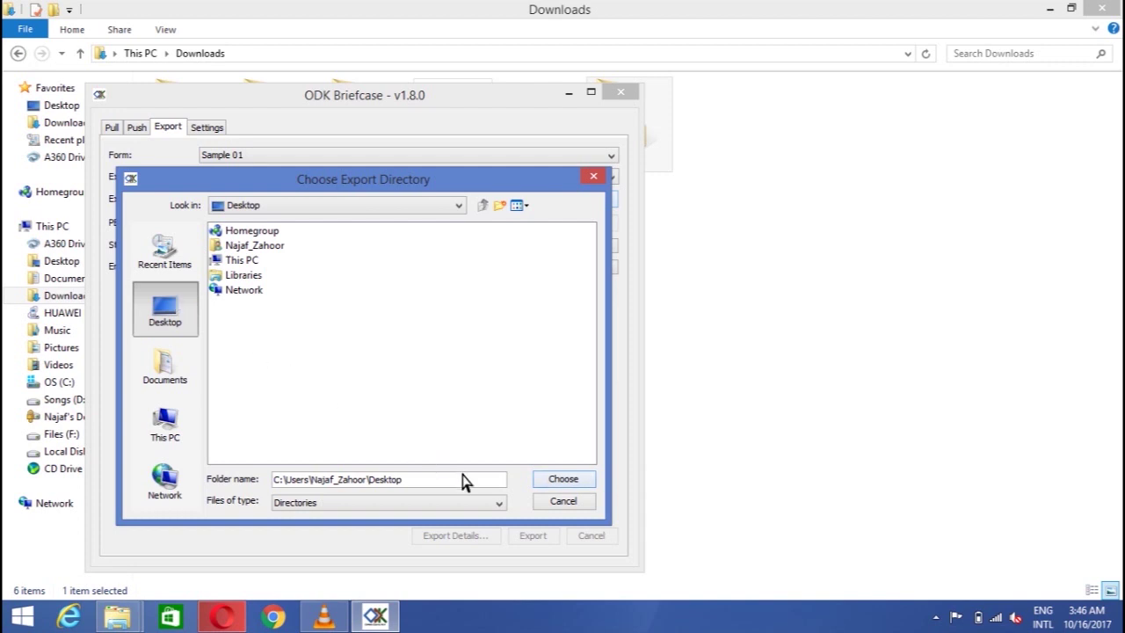
click(574, 483)
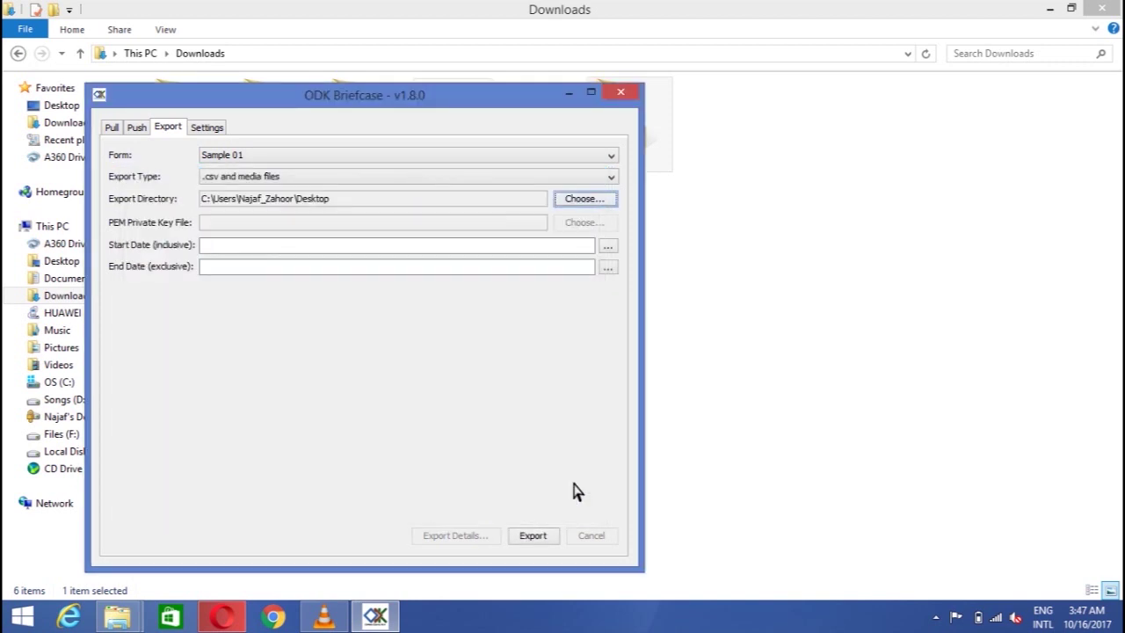
click(540, 538)
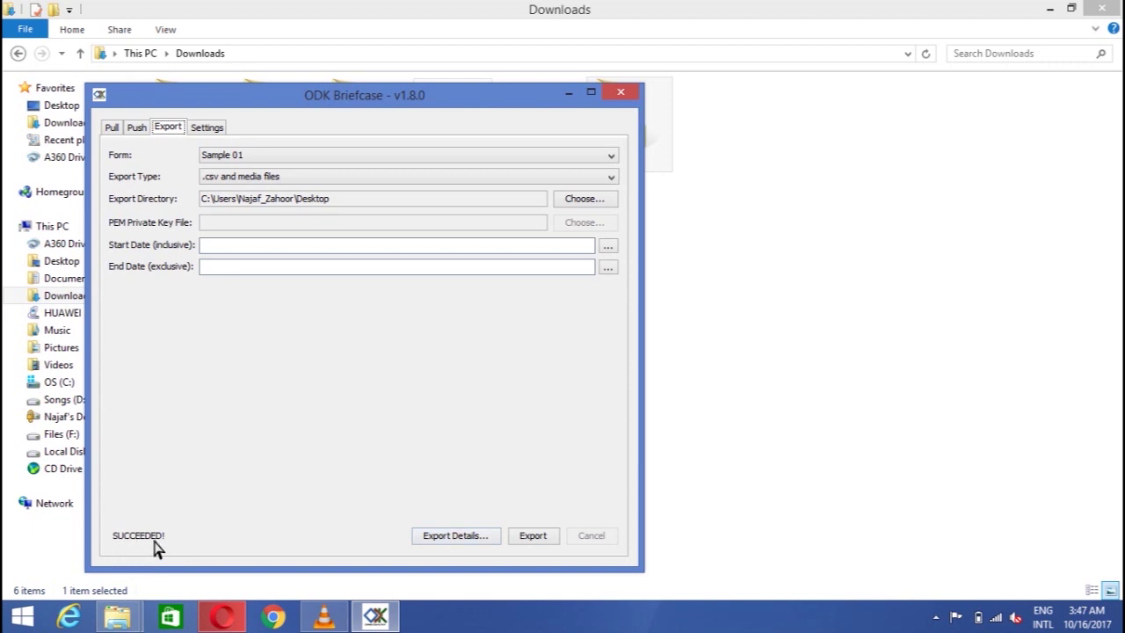
click(569, 92)
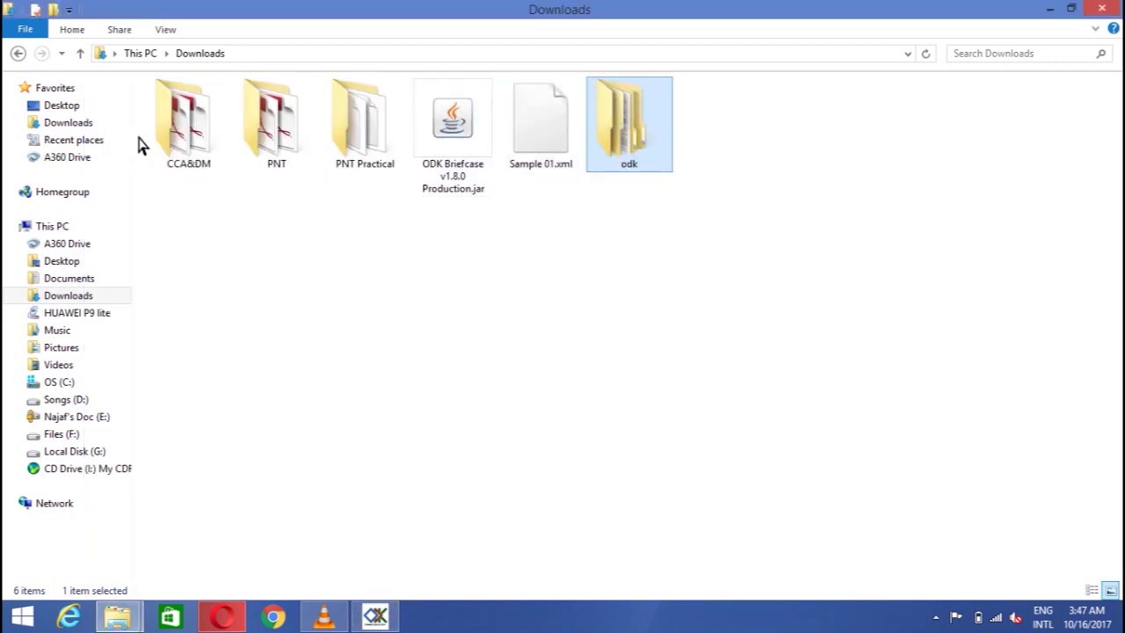
click(82, 261)
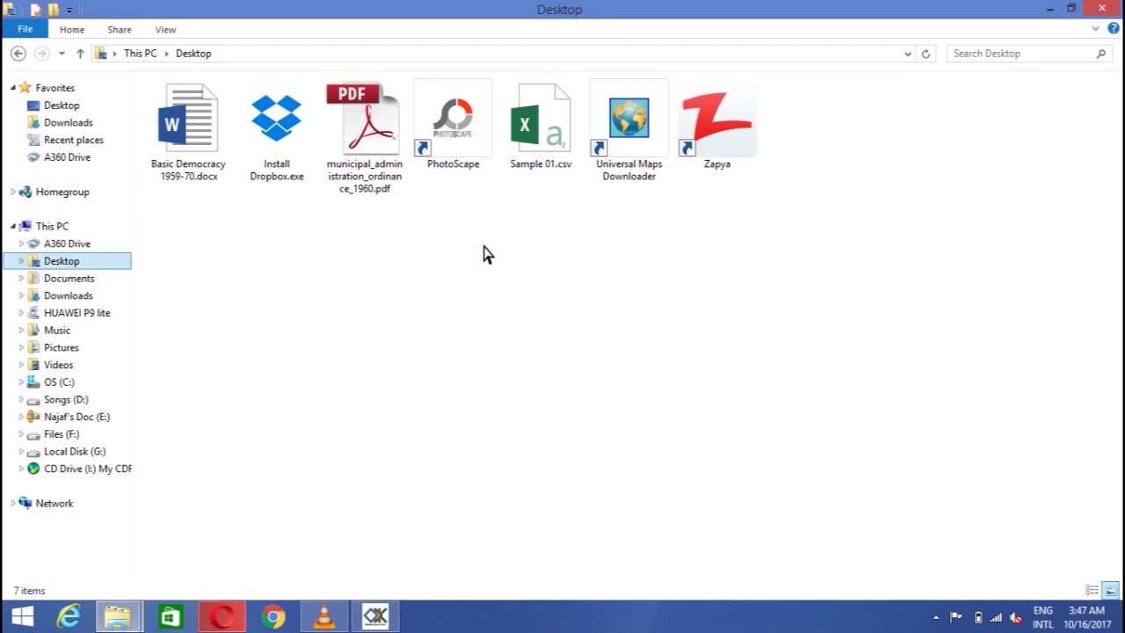
Open Sample 01.csv in Excel, check names in column C and age in D2, then close
click(555, 122)
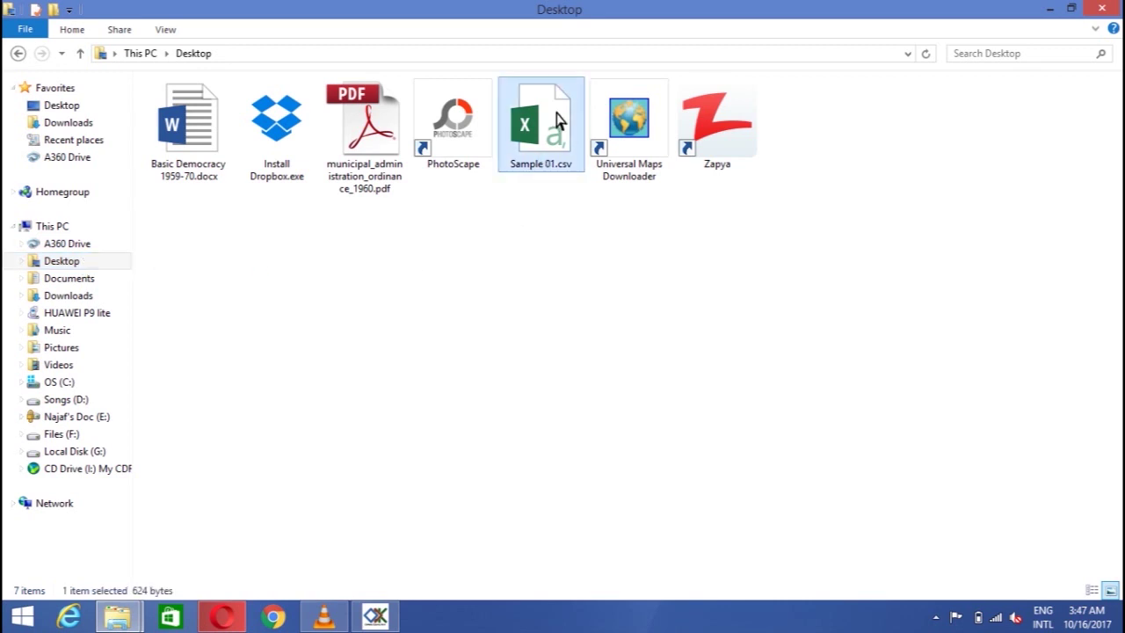
double_click(556, 121)
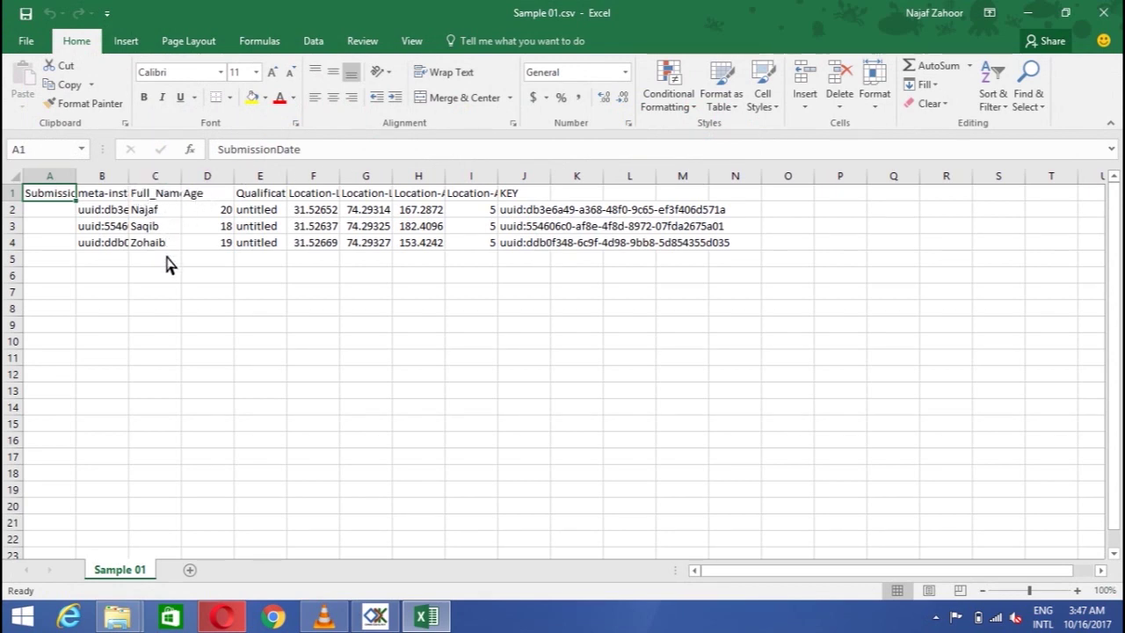
drag(160, 213, 162, 258)
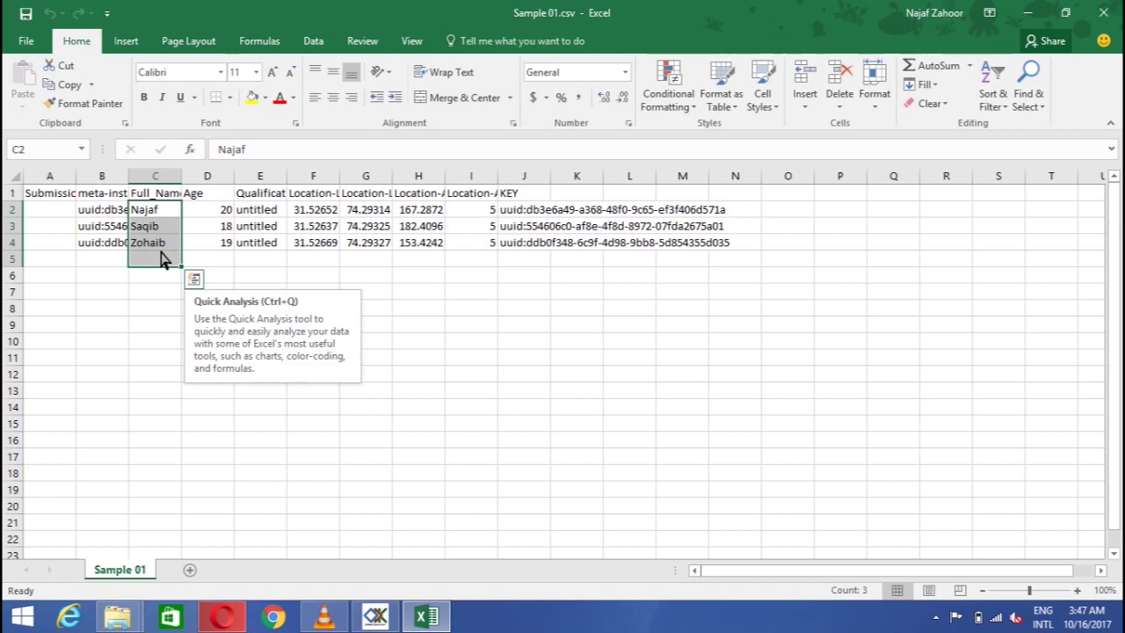
click(221, 213)
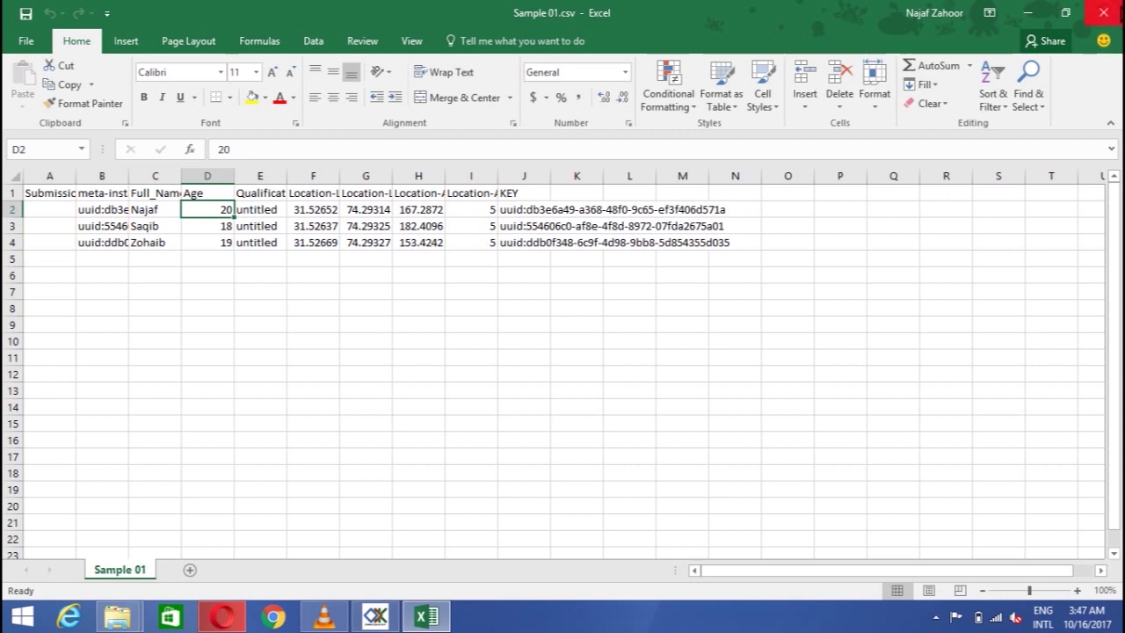
click(1103, 13)
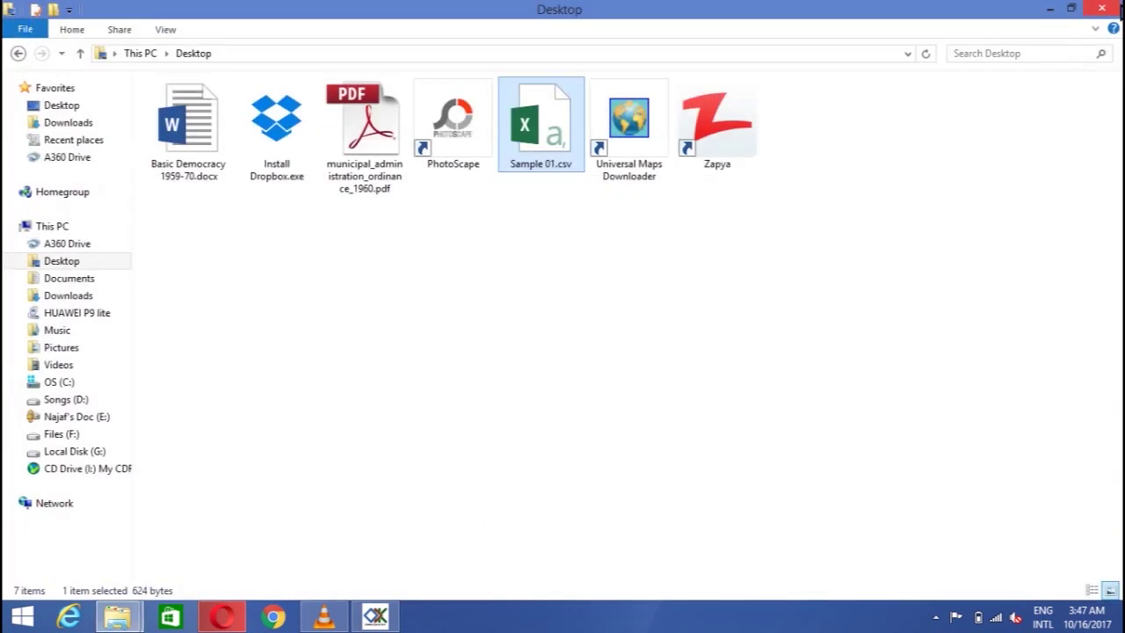